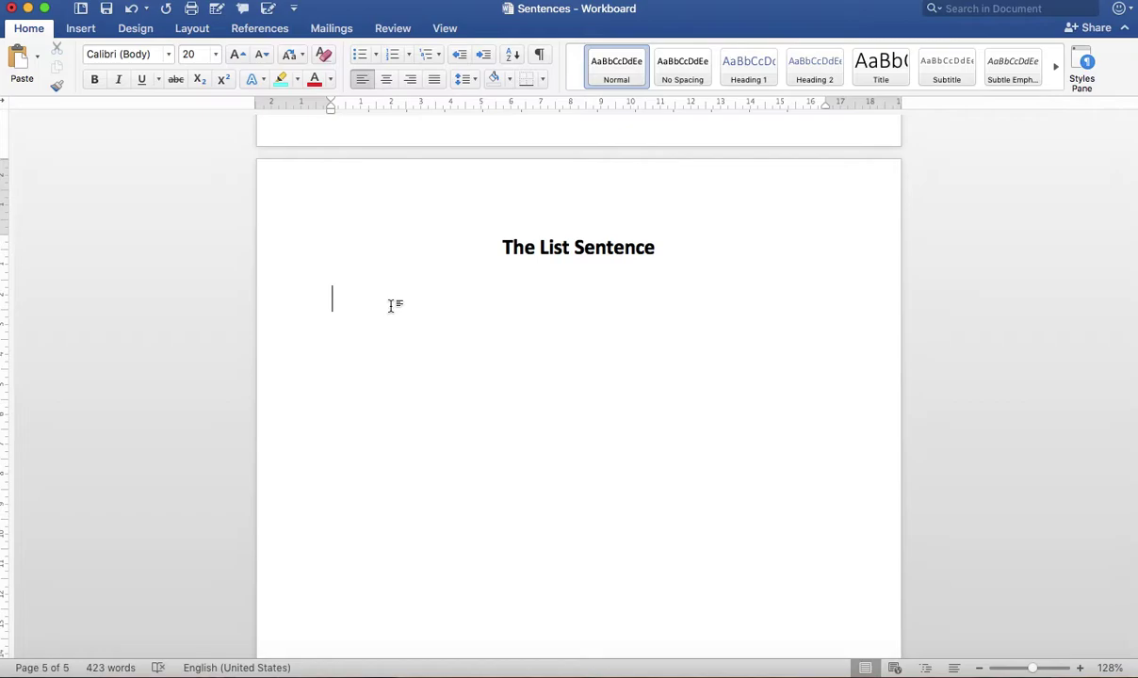
- Write a first dash bullet under the heading: "This sentence type is often used to complete our thesis statement for essays."
{"action": "type", "text": "- This senten"}
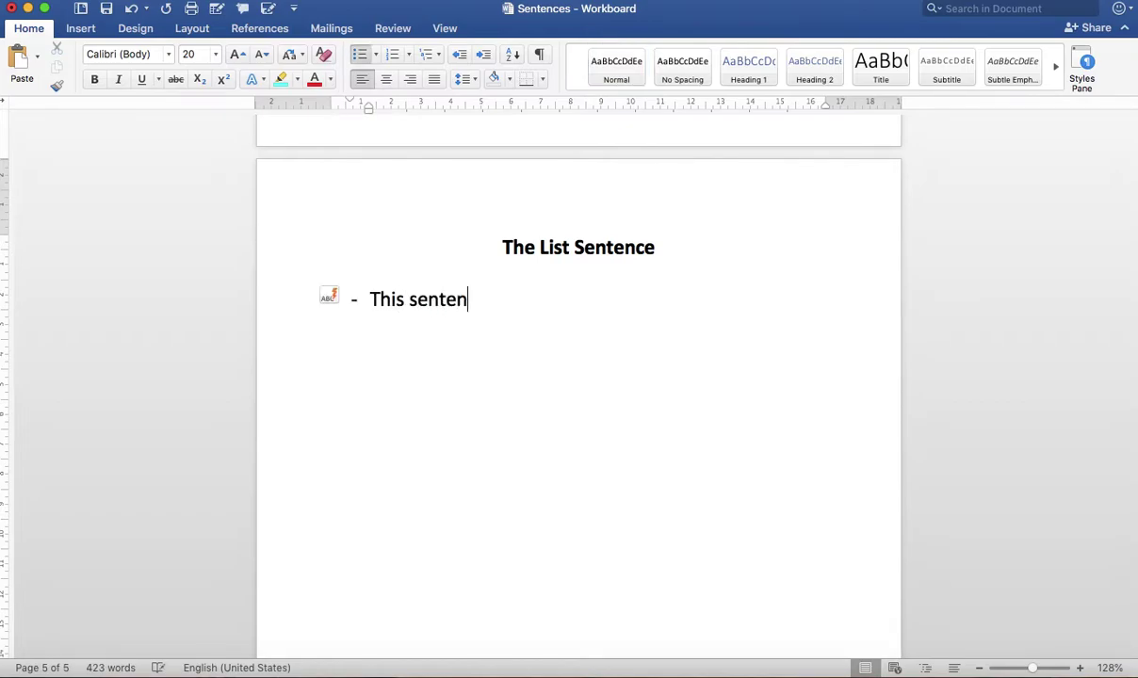
{"action": "type", "text": "ce type is "}
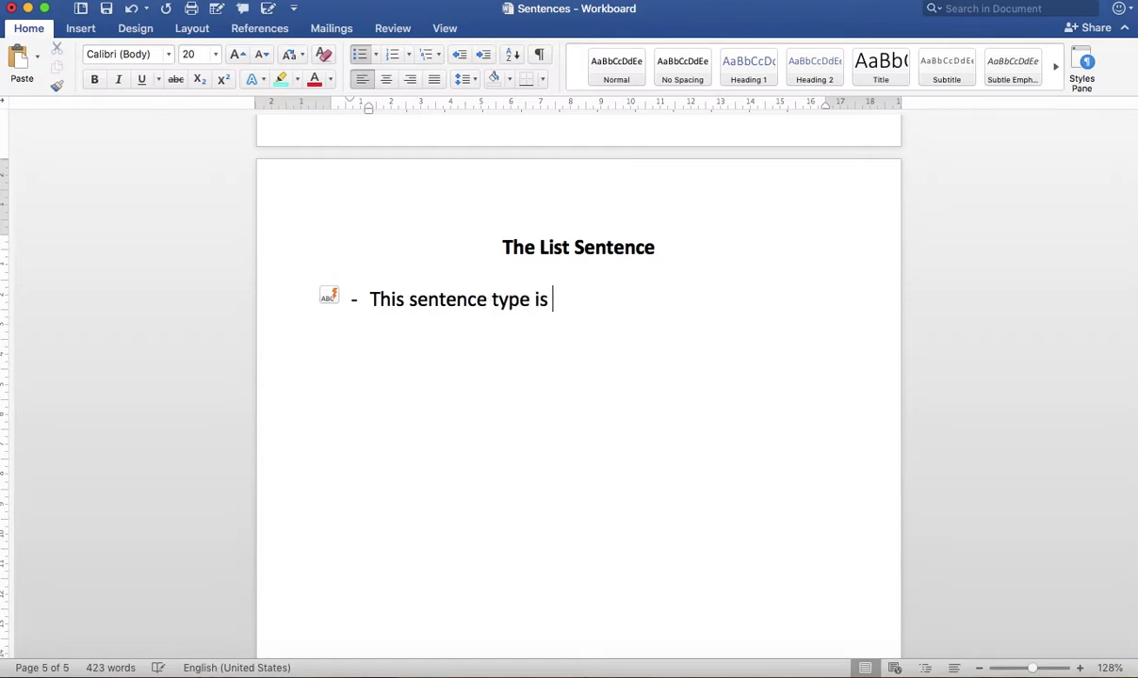
{"action": "type", "text": "often used to "}
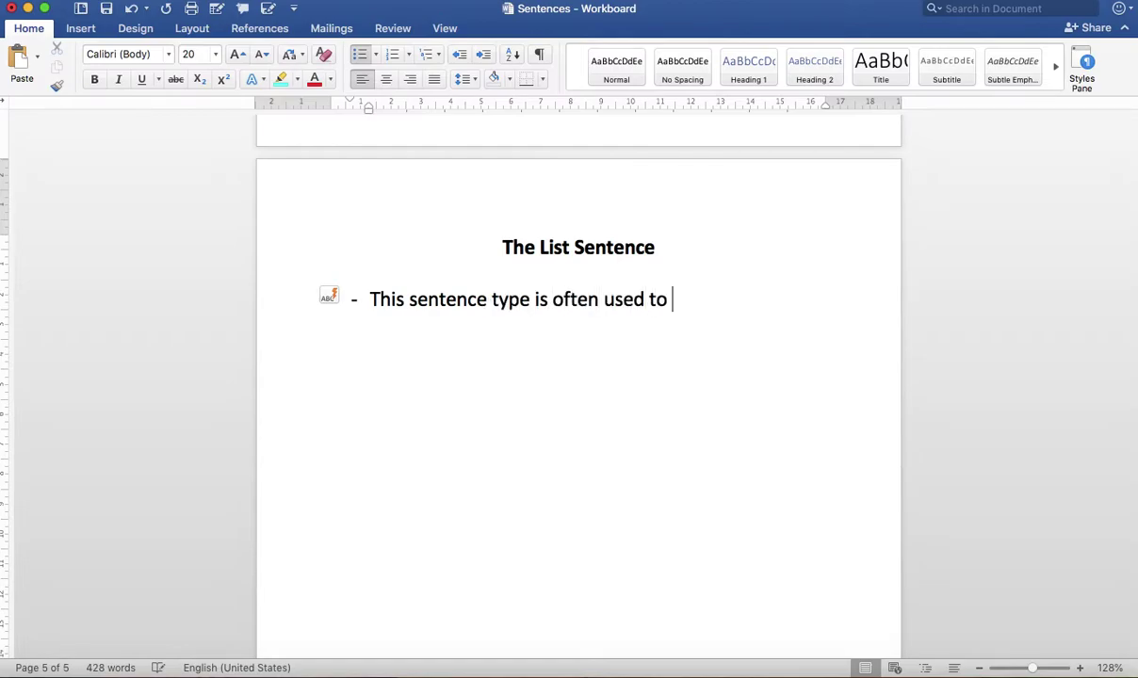
{"action": "type", "text": "complete our t"}
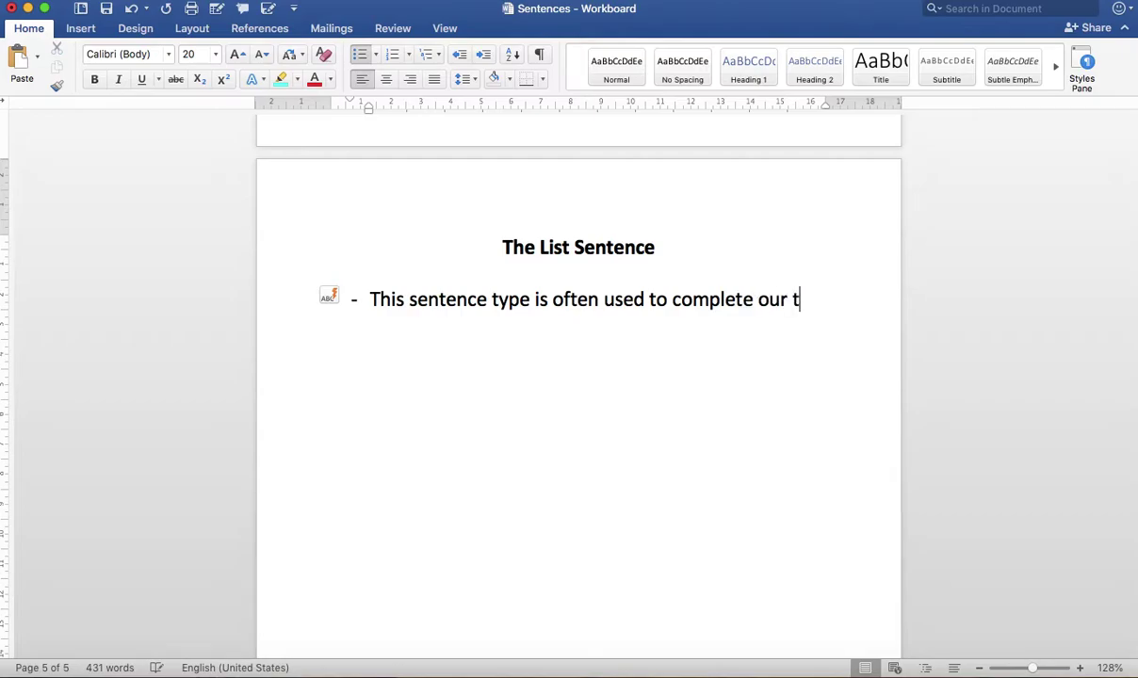
{"action": "key", "text": "BackSpace"}
{"action": "type", "text": "thesis "}
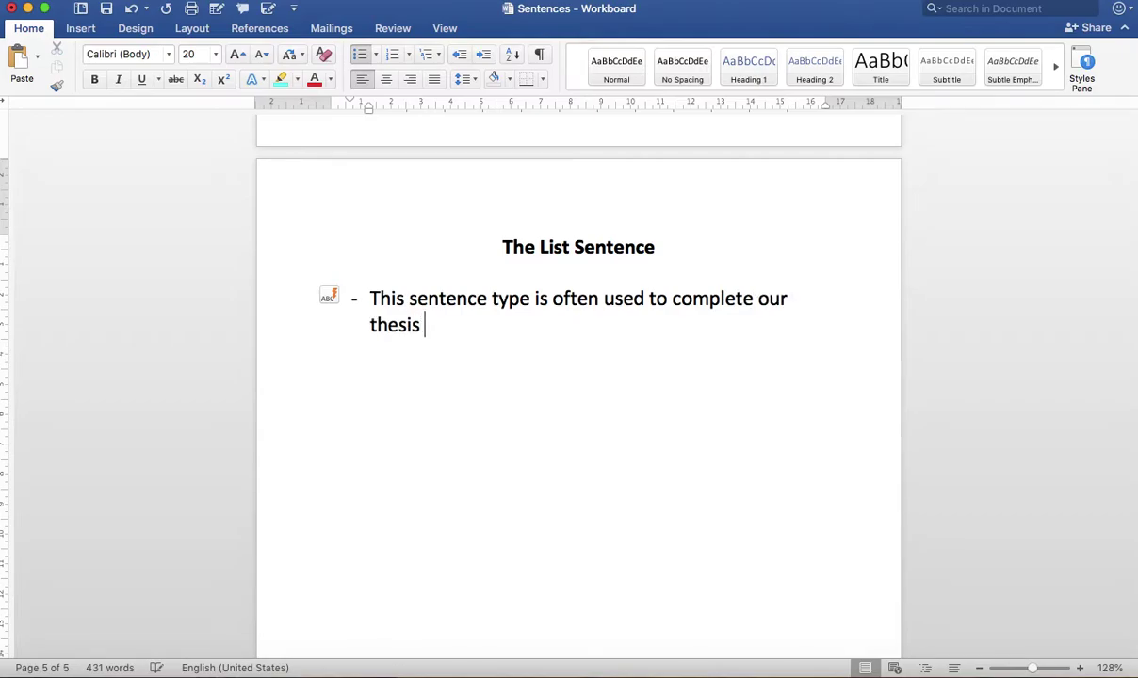
{"action": "type", "text": "statement "}
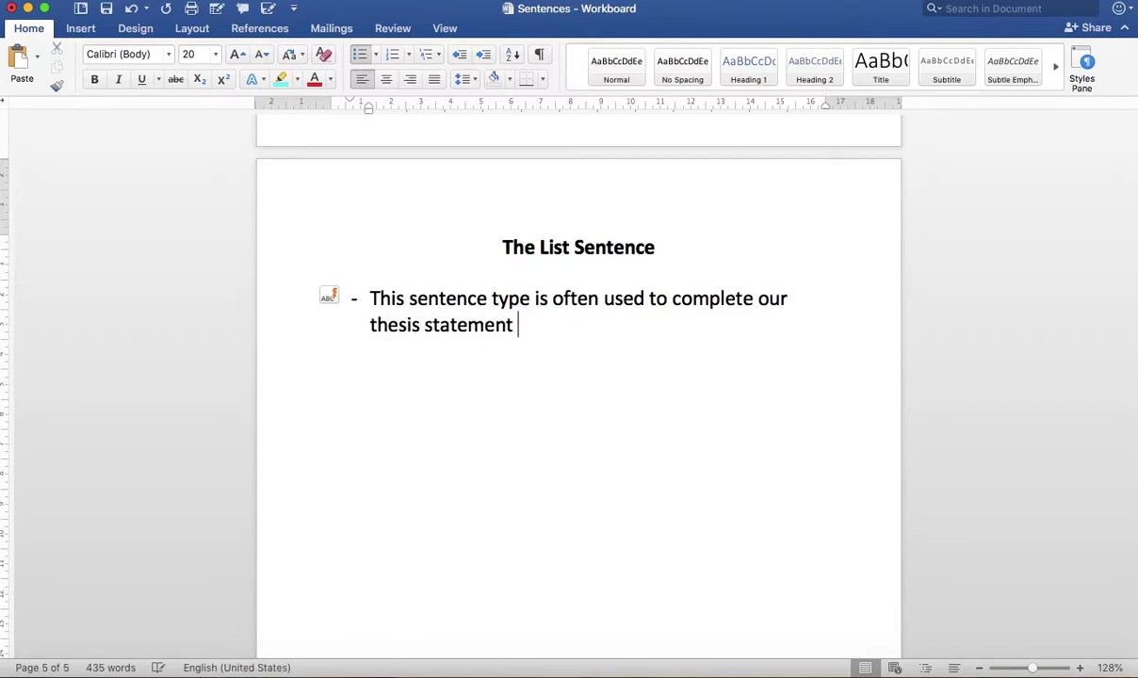
{"action": "type", "text": "for essays."}
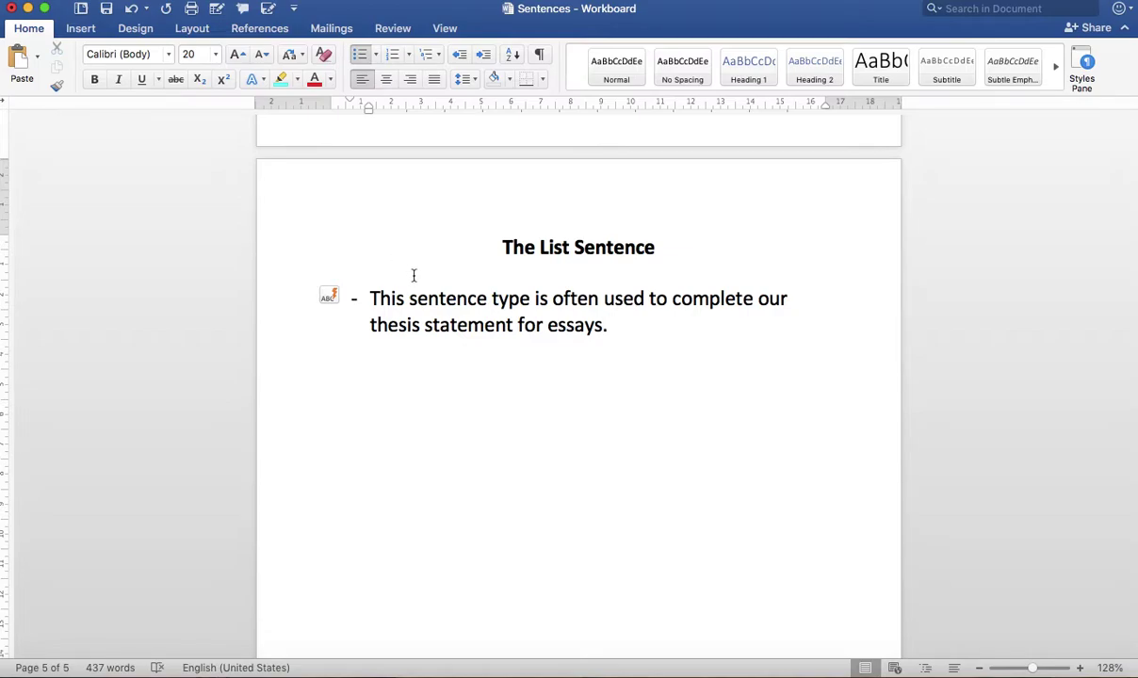
- Underline the words "thesis statement" in the first bullet and highlight them in bright green
{"action": "left_click_drag", "start_coordinate": [471, 324], "coordinate": [341, 327]}
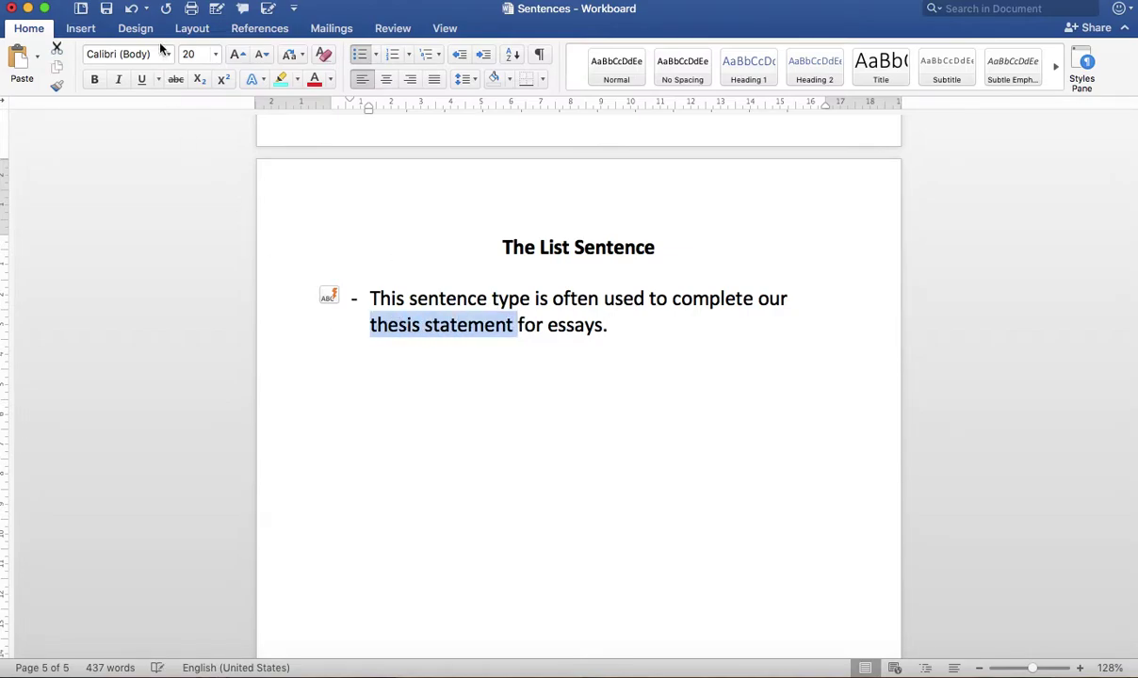
{"action": "left_click", "coordinate": [142, 79]}
{"action": "left_click", "coordinate": [297, 79]}
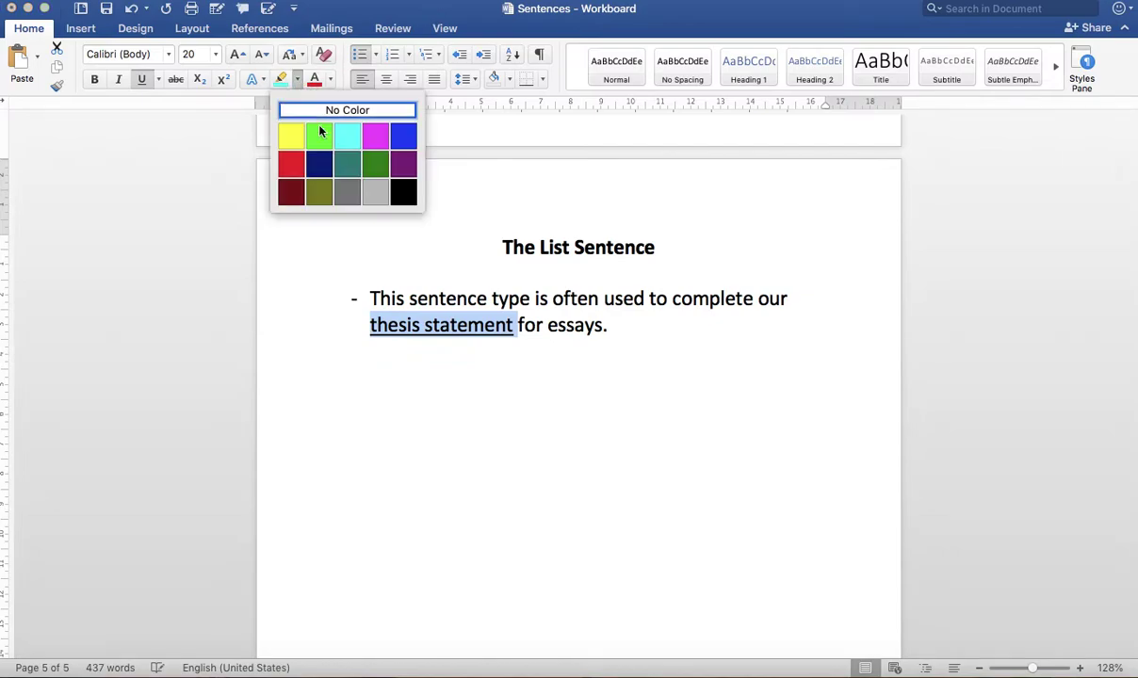
{"action": "left_click", "coordinate": [322, 135]}
{"action": "left_click", "coordinate": [691, 314]}
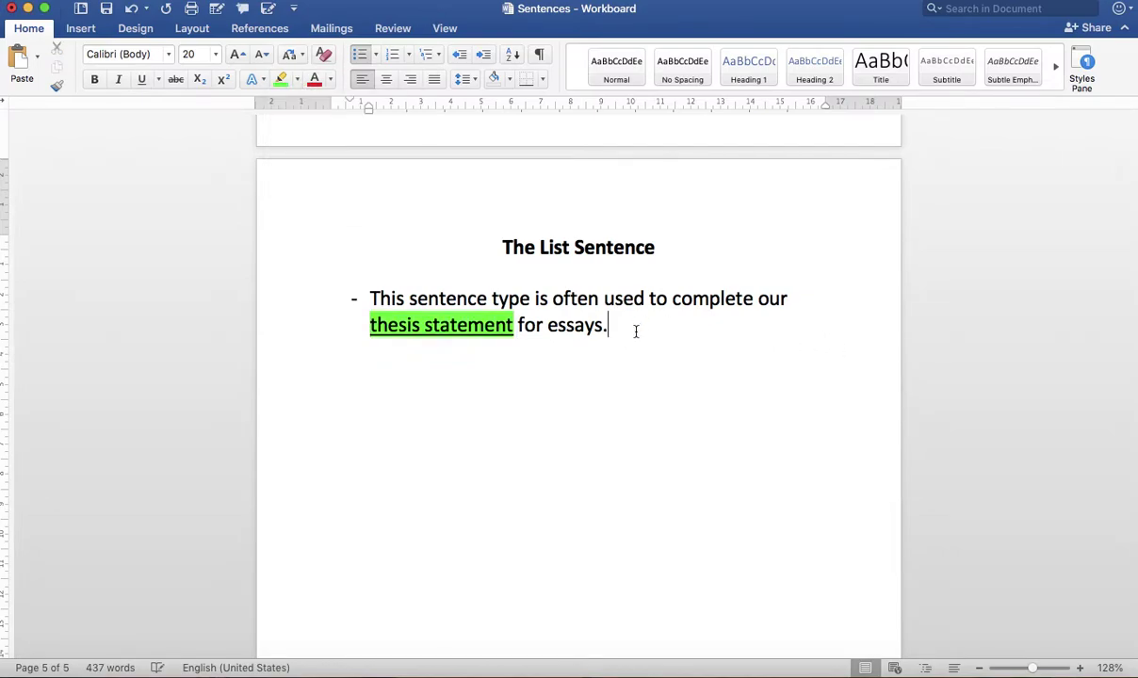
- Add a second bullet beginning with "This sentence, essentially, presents a core idea"
{"action": "key", "text": "Return"}
{"action": "type", "text": "This "}
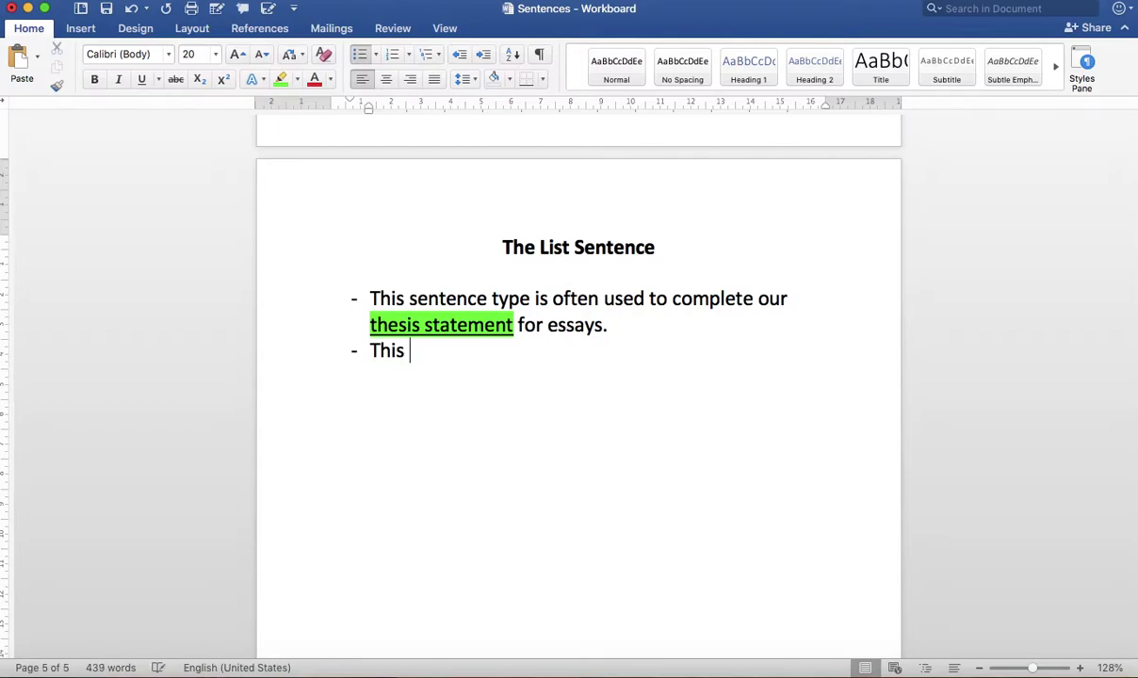
{"action": "type", "text": "sentence "}
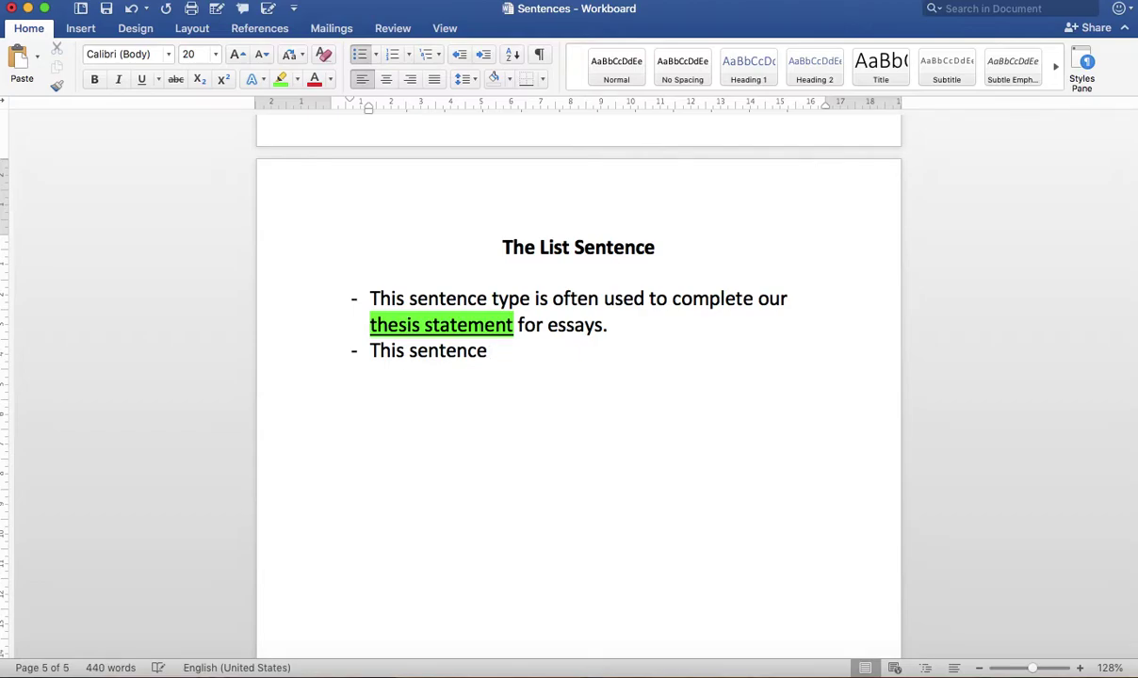
{"action": "type", "text": " essenita"}
{"action": "key", "text": "BackSpace"}
{"action": "key", "text": "BackSpace"}
{"action": "key", "text": "BackSpace"}
{"action": "type", "text": "tially, p"}
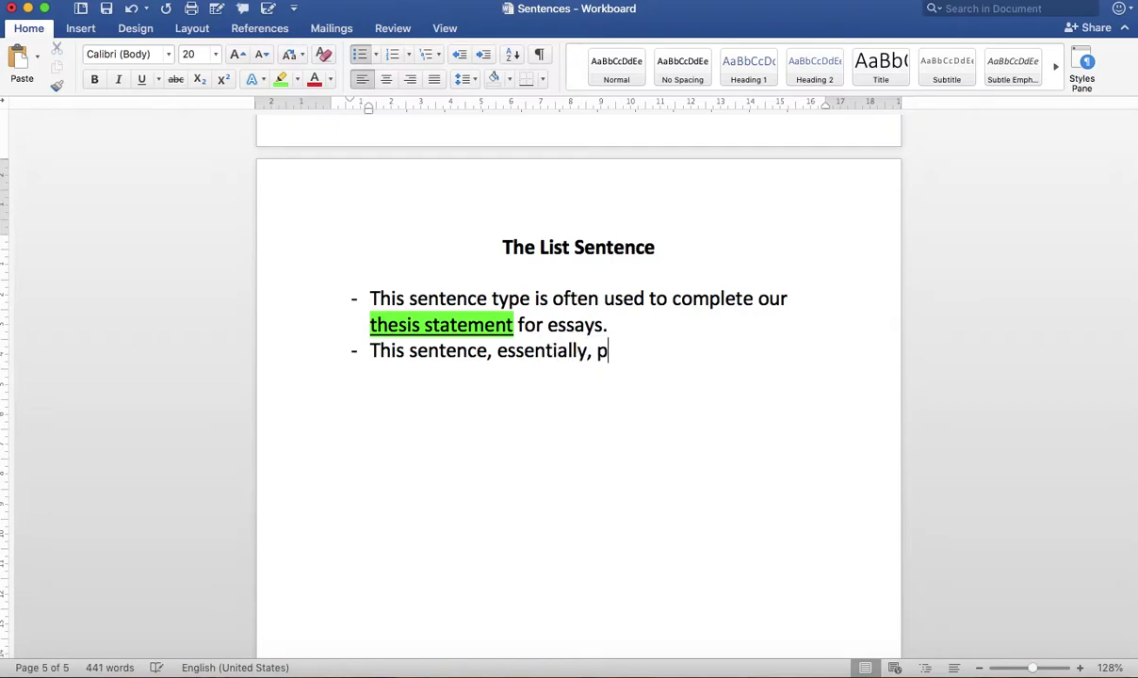
{"action": "type", "text": "resents a c"}
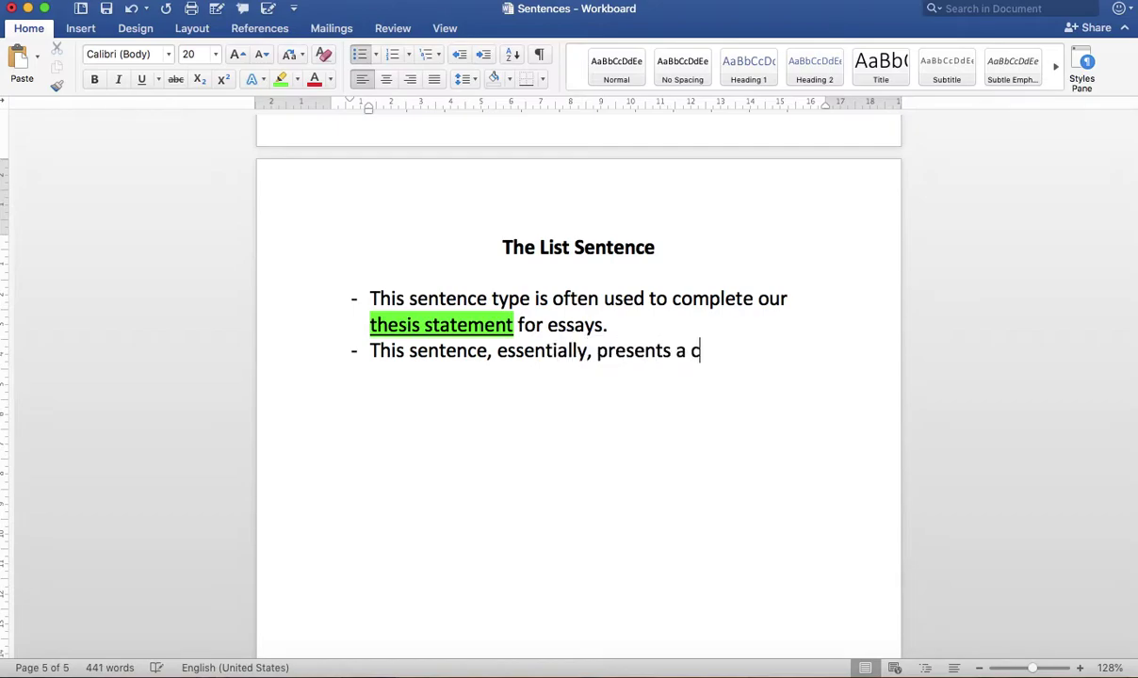
{"action": "type", "text": "ore idea"}
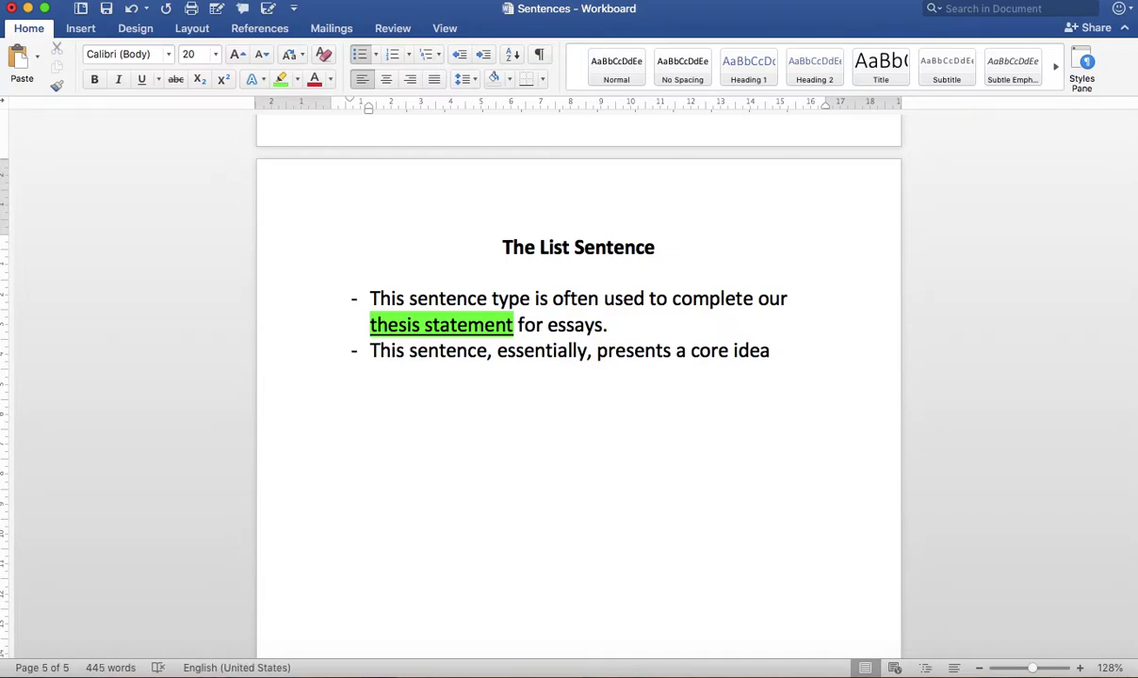
- Complete the second bullet with "and then lists examples or categories that will be used to prove that concept."
{"action": "type", "text": " and then"}
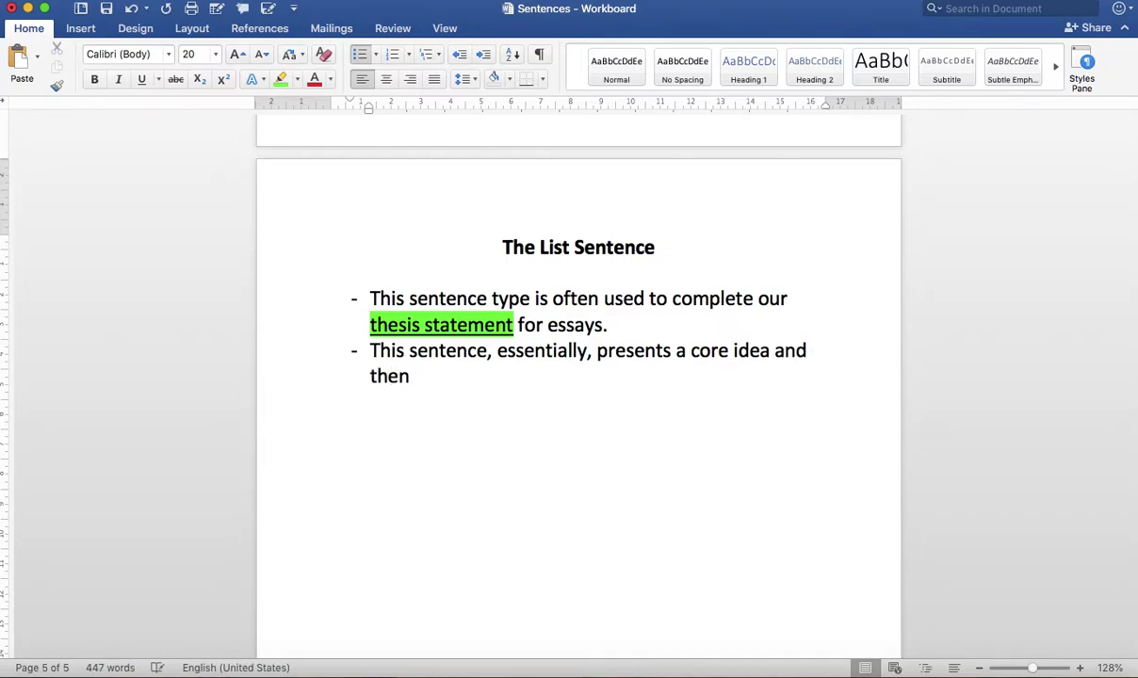
{"action": "type", "text": " lists examples"}
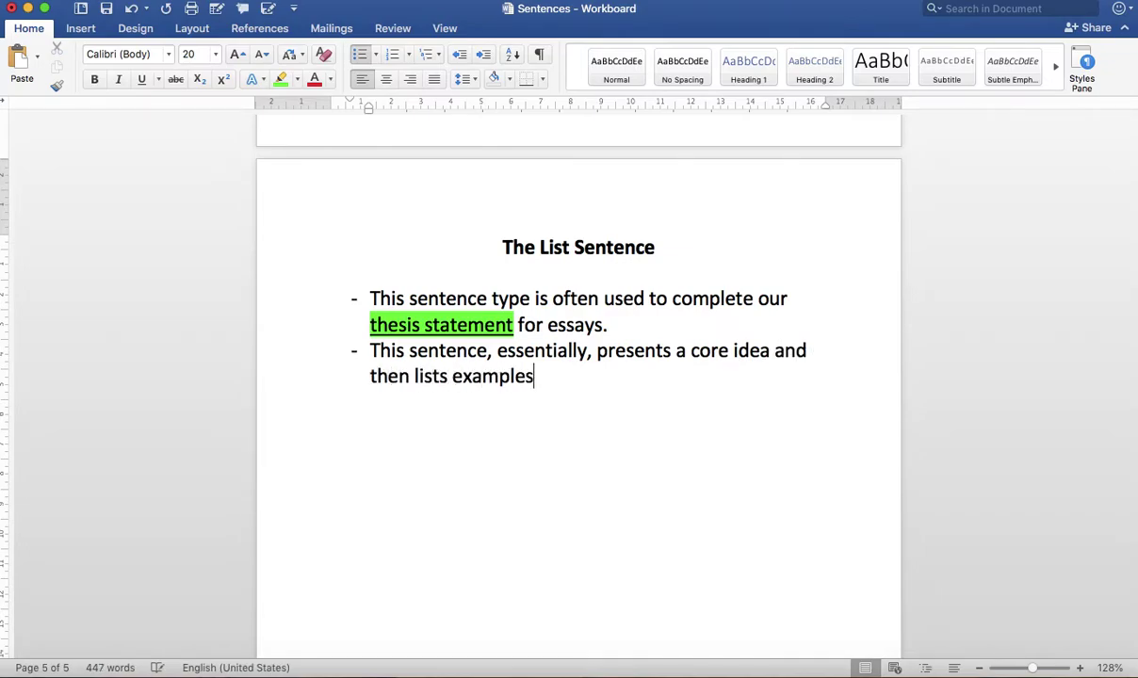
{"action": "type", "text": " or "}
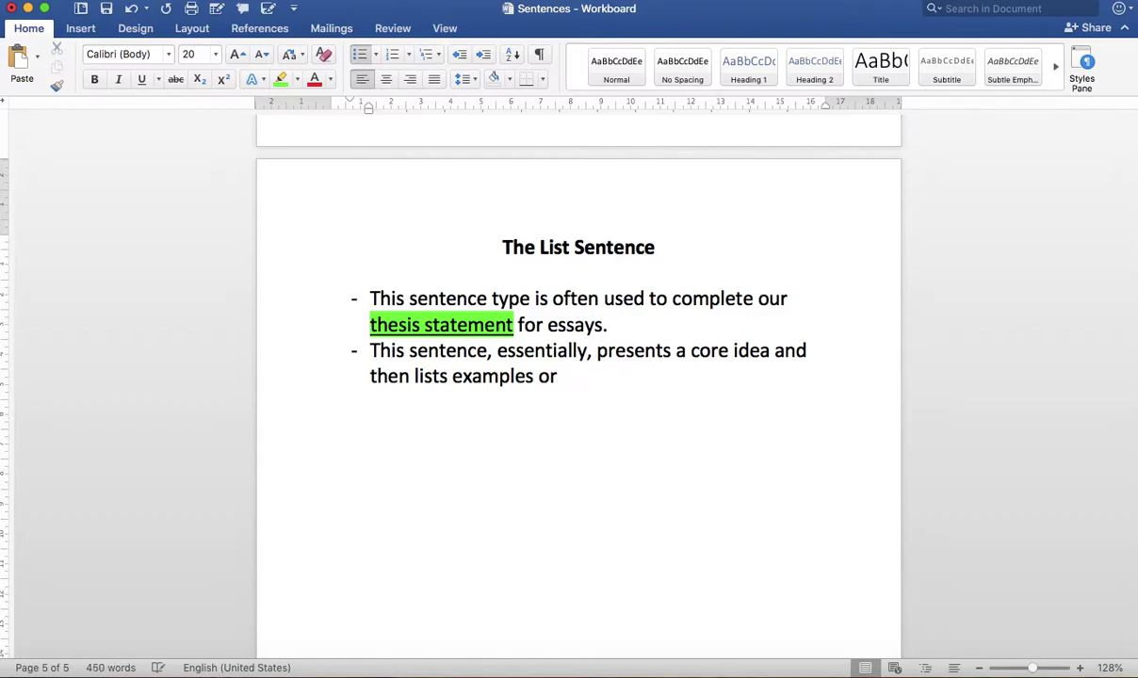
{"action": "type", "text": "catefor"}
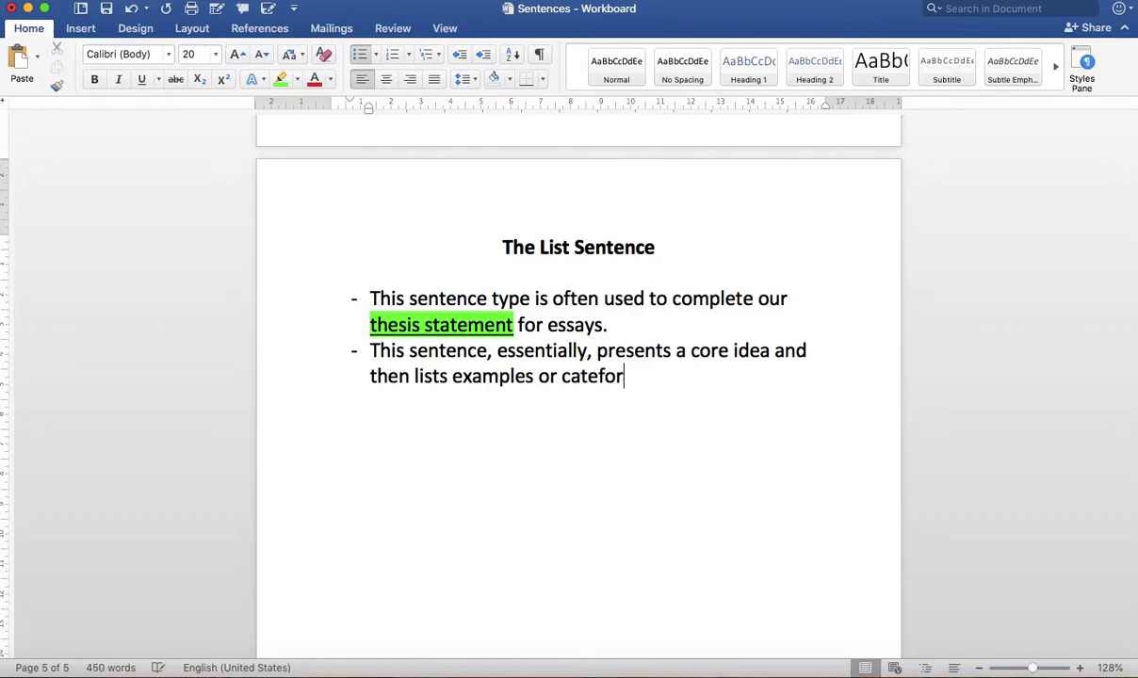
{"action": "key", "text": "BackSpace"}
{"action": "key", "text": "BackSpace"}
{"action": "key", "text": "BackSpace"}
{"action": "type", "text": "gories th"}
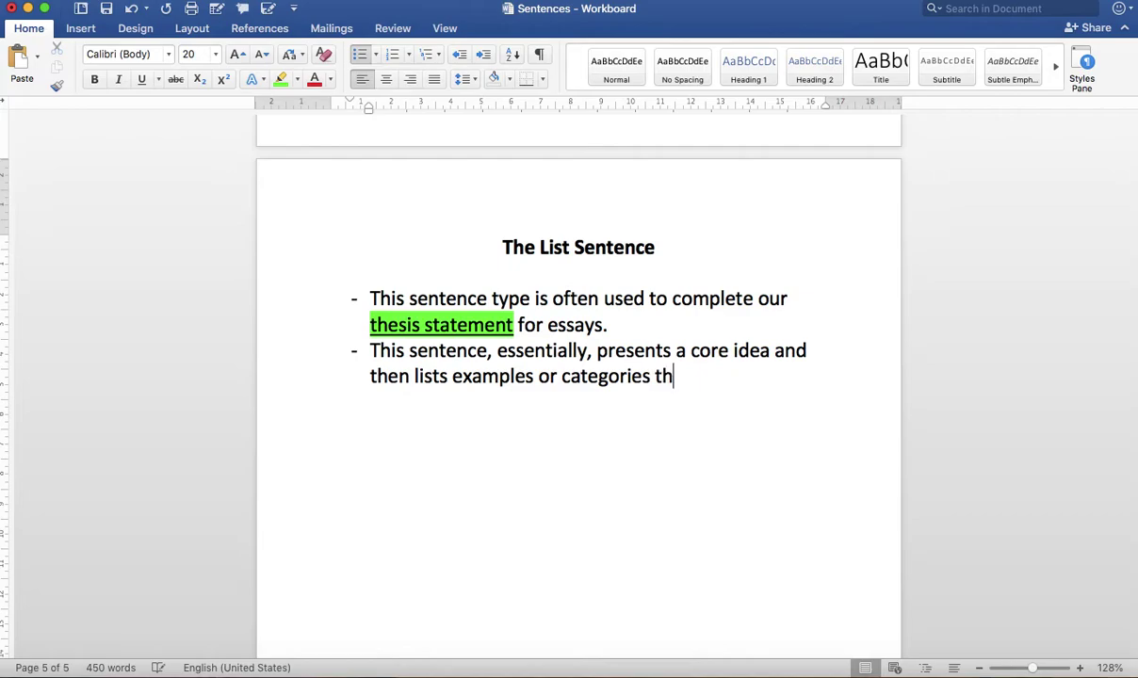
{"action": "type", "text": "at will be u"}
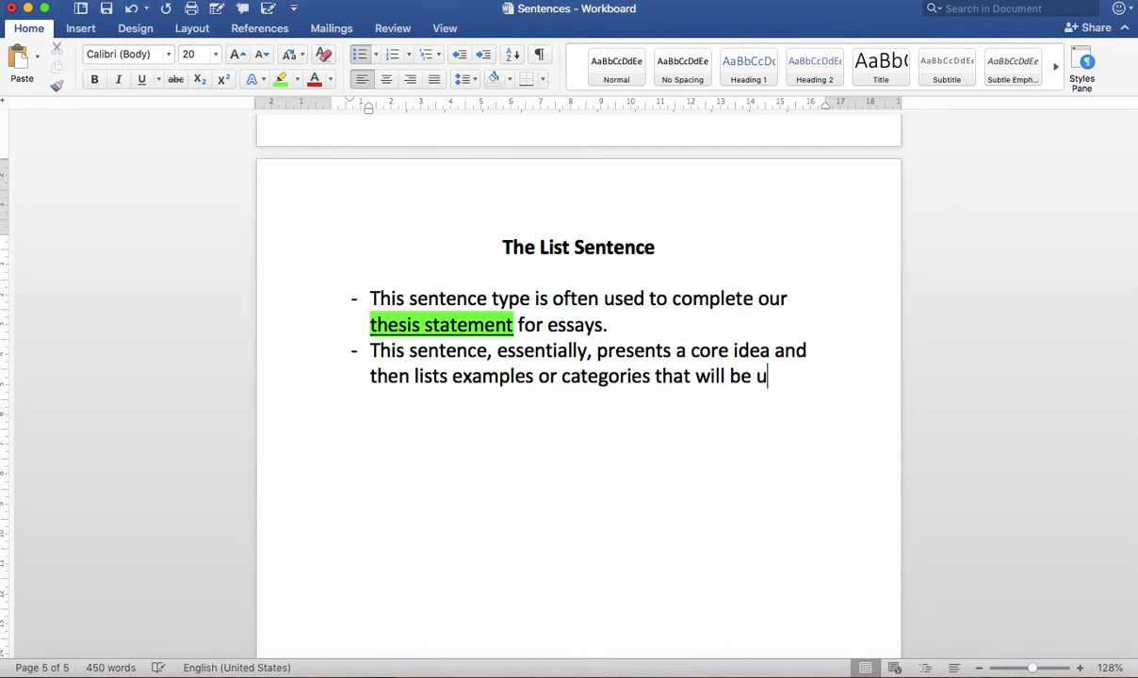
{"action": "type", "text": "sed to proo"}
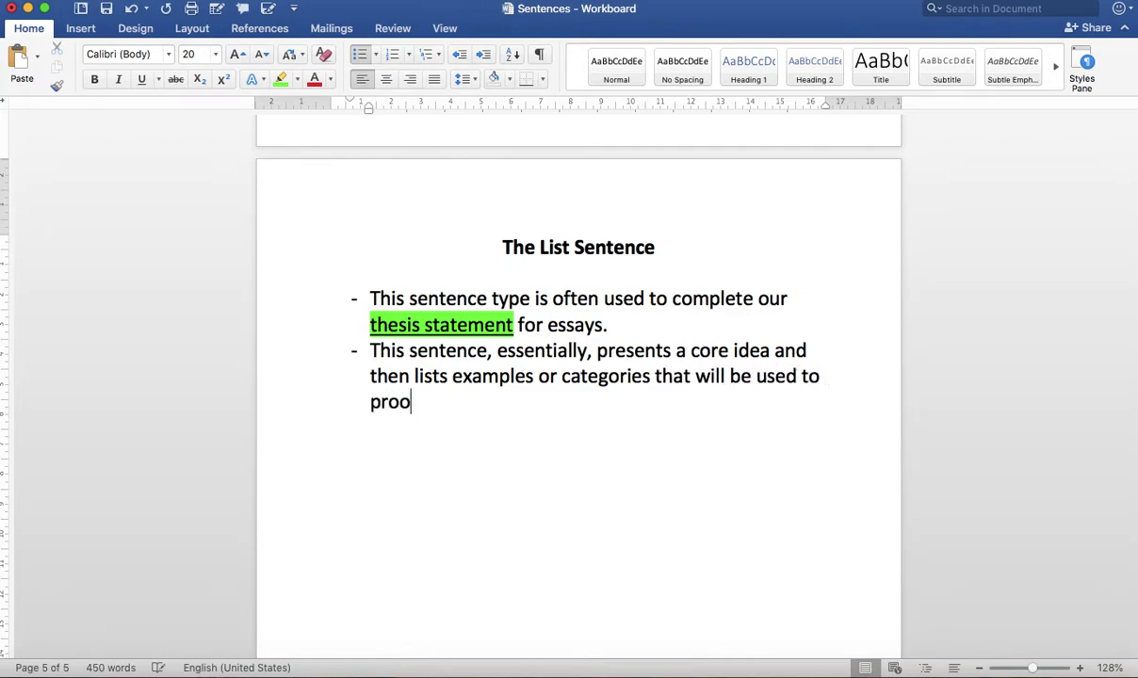
{"action": "key", "text": "BackSpace"}
{"action": "type", "text": "ve that concept"}
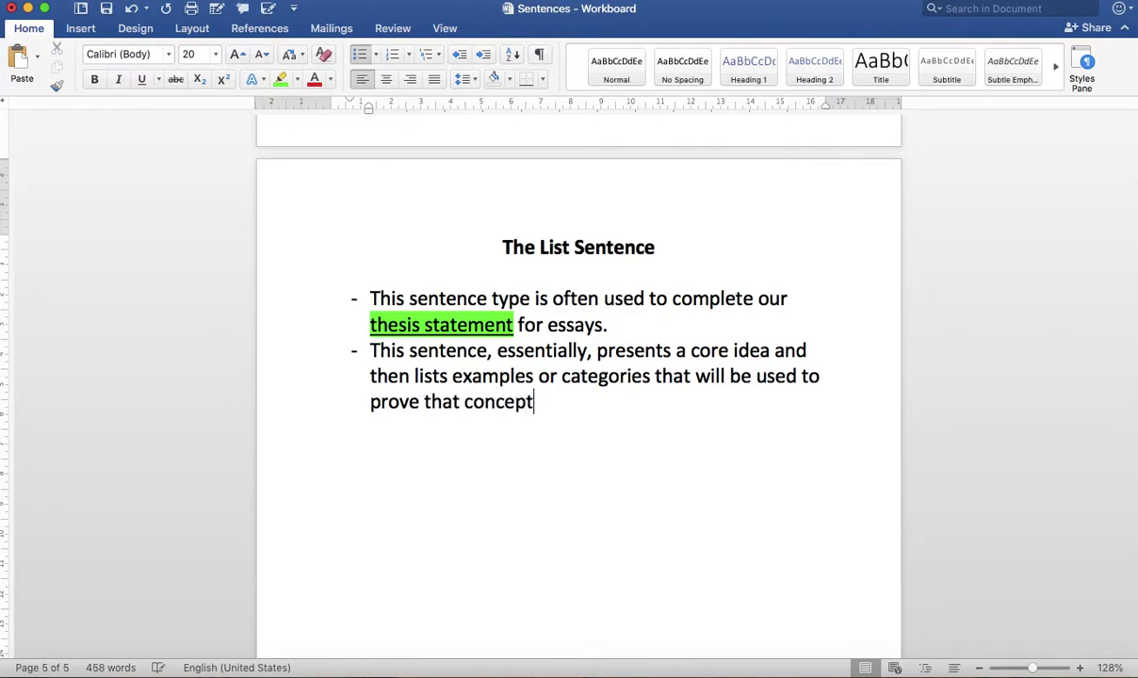
{"action": "type", "text": "."}
- Add a third bullet beginning with "For this English course, you will be asked to utilize the Oxford comma rule,"
{"action": "key", "text": "Return"}
{"action": "type", "text": "For thi"}
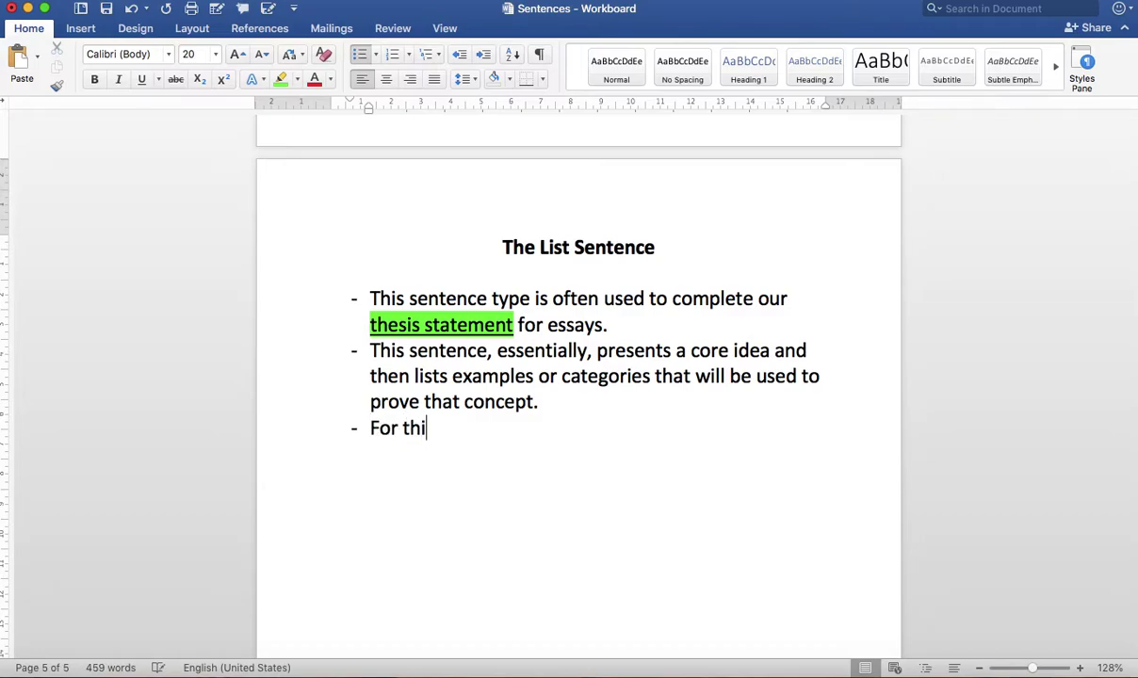
{"action": "type", "text": "s Engli"}
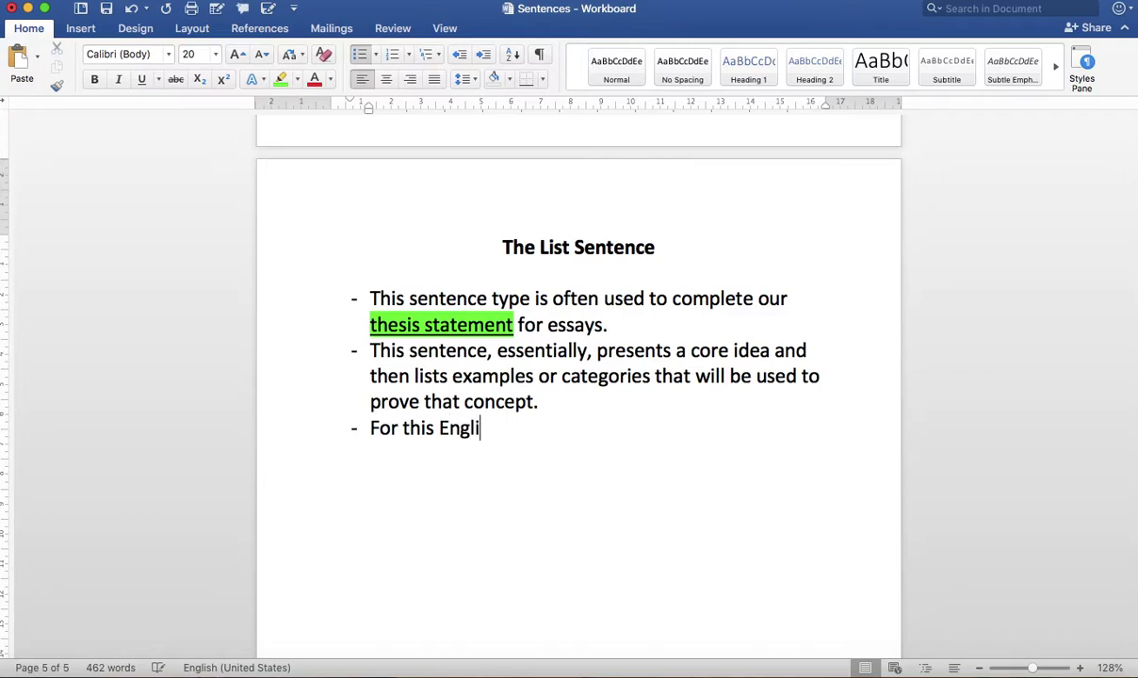
{"action": "type", "text": "sh course, w"}
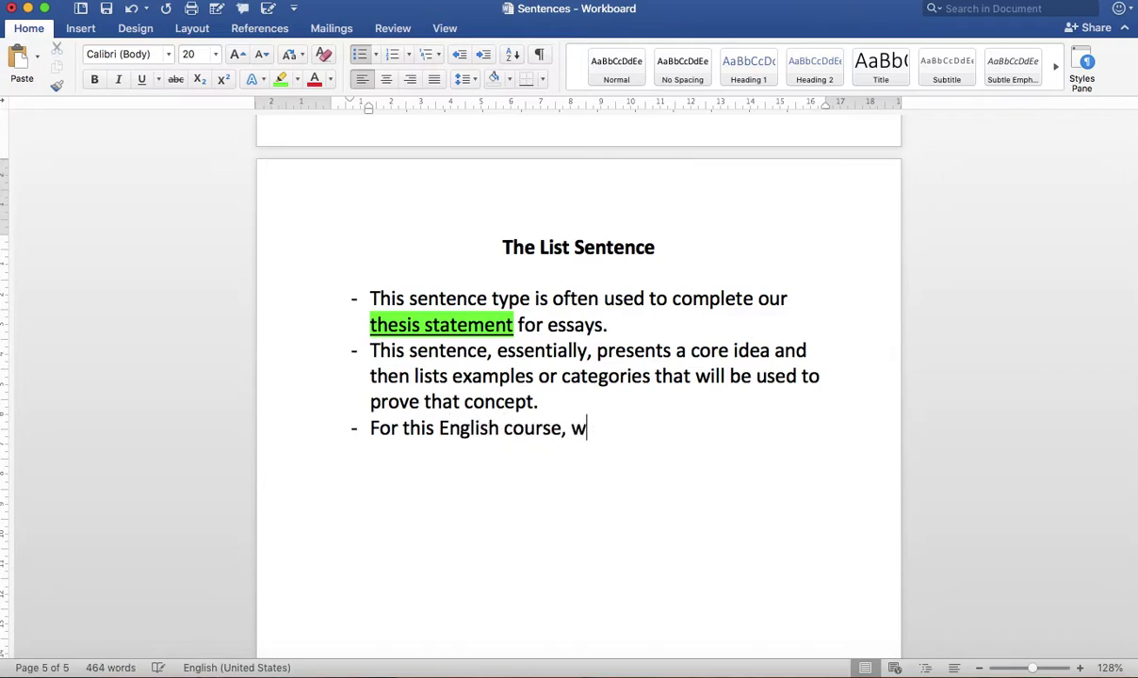
{"action": "key", "text": "BackSpace"}
{"action": "type", "text": "you will "}
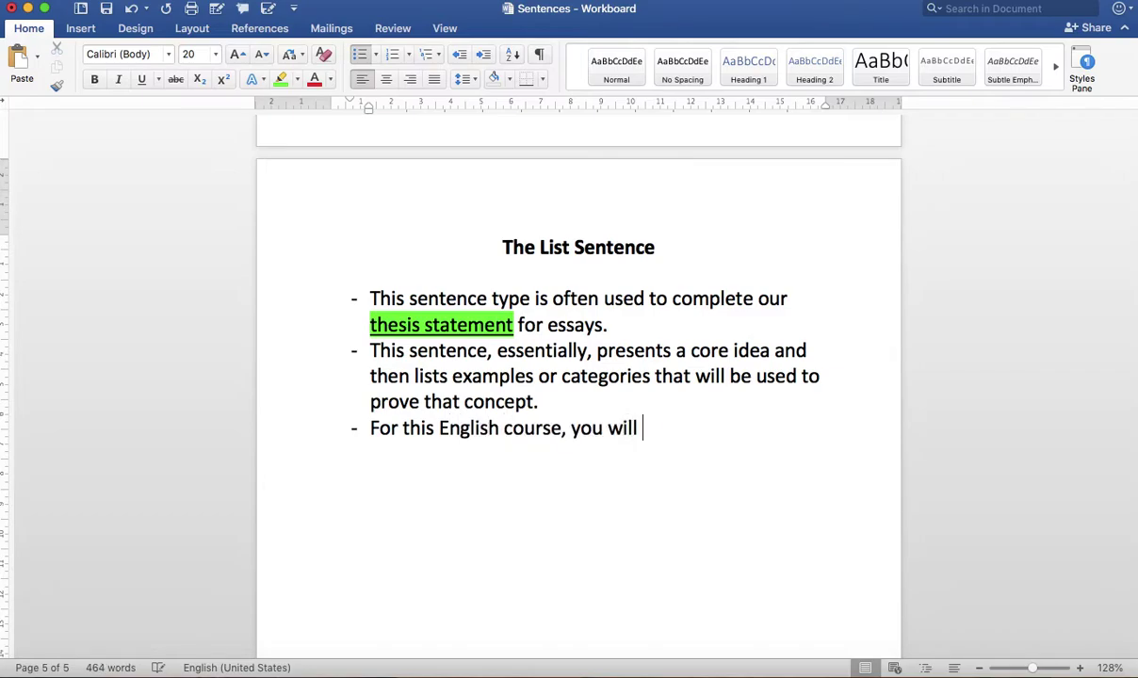
{"action": "type", "text": "be asked to u"}
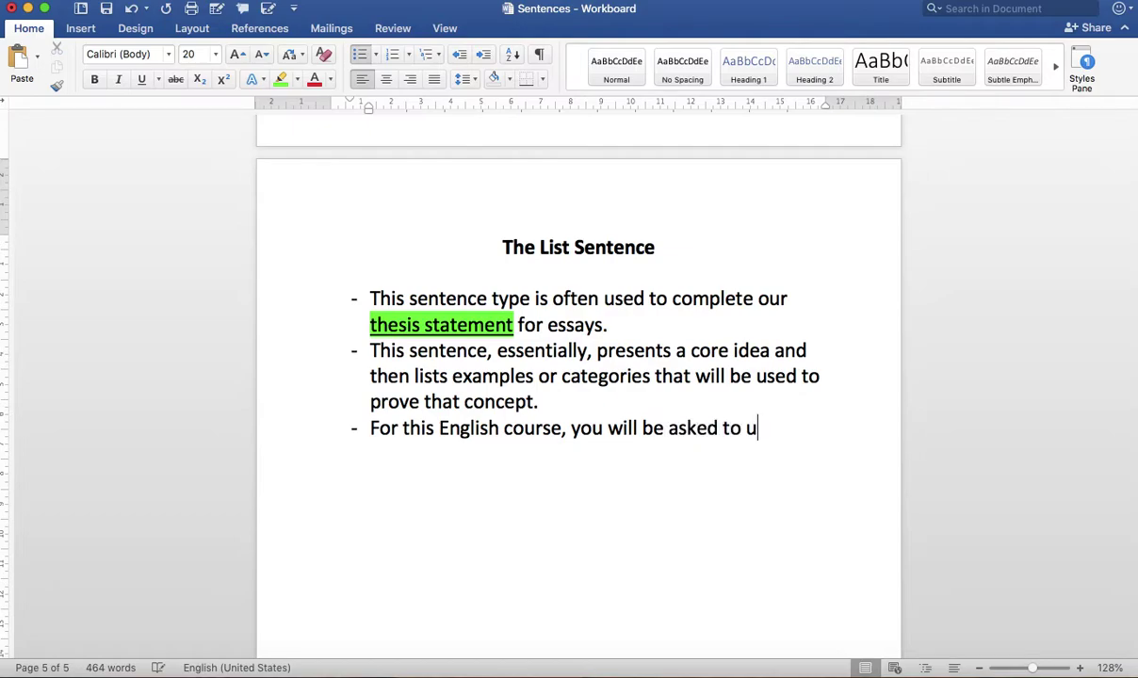
{"action": "type", "text": "tilize the "}
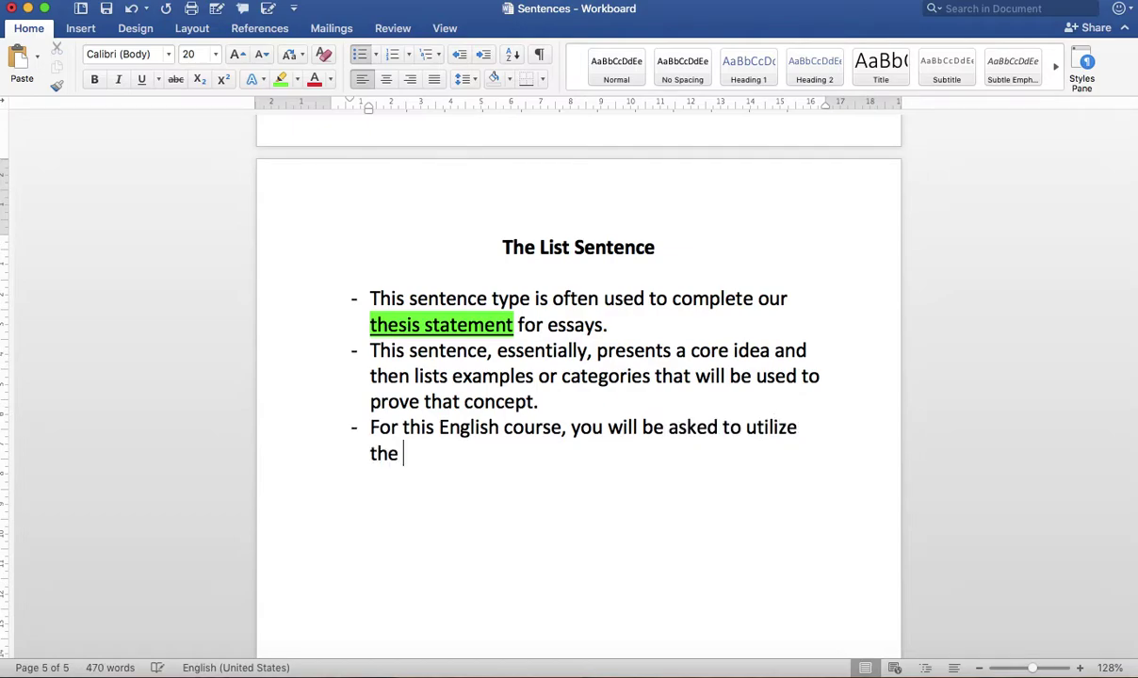
{"action": "type", "text": "Oxford c"}
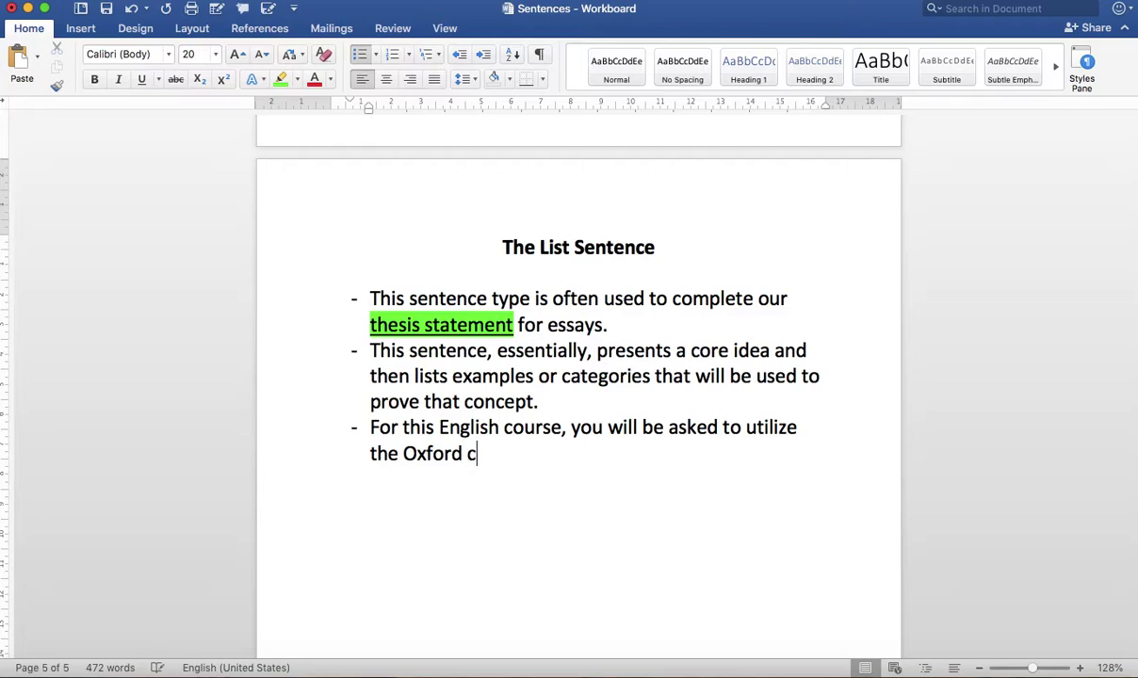
{"action": "type", "text": "omma rule, whi"}
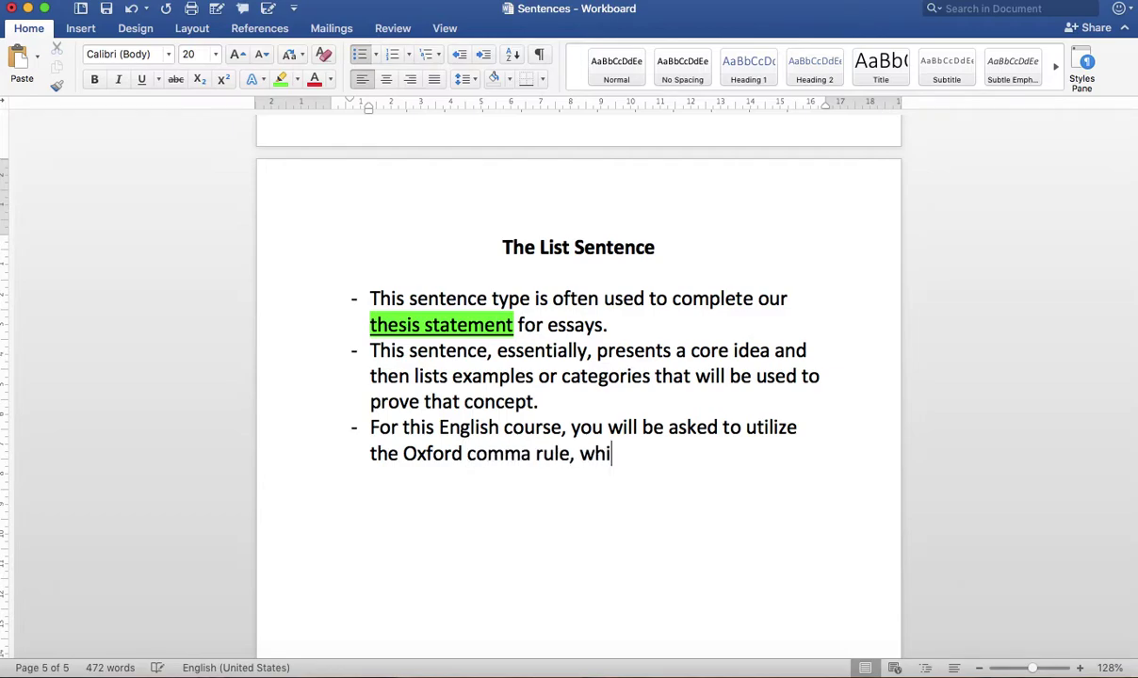
- Complete the third bullet with "which states that a comma is needed between each list item."
{"action": "type", "text": "ch states that a "}
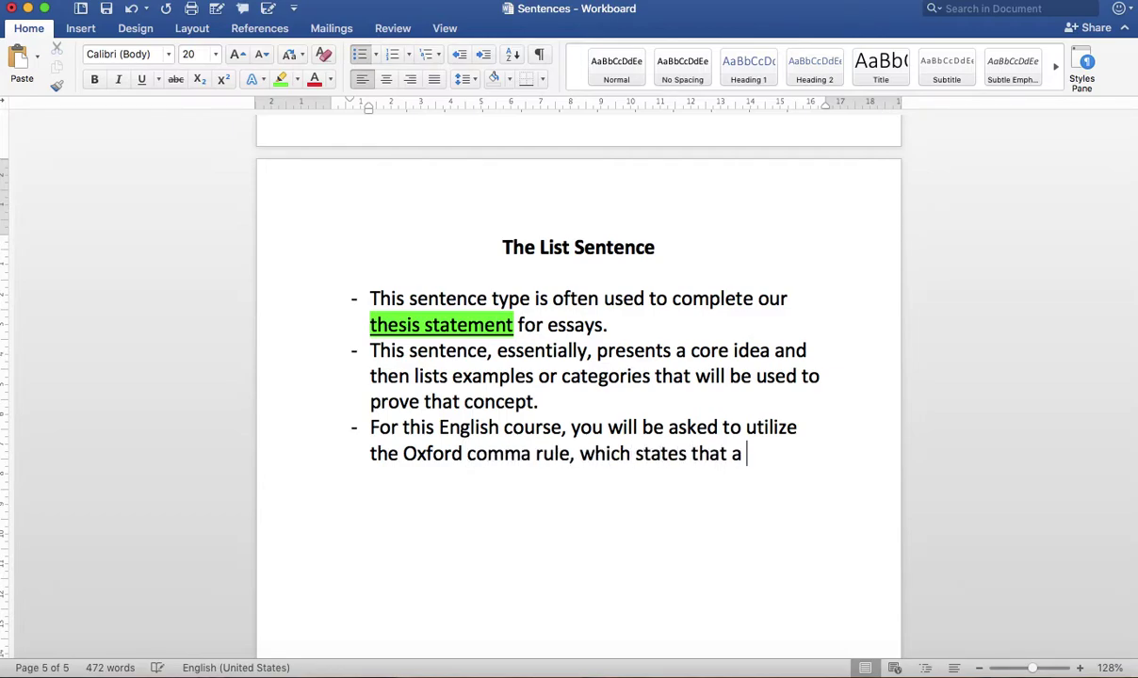
{"action": "type", "text": "comma is needed"}
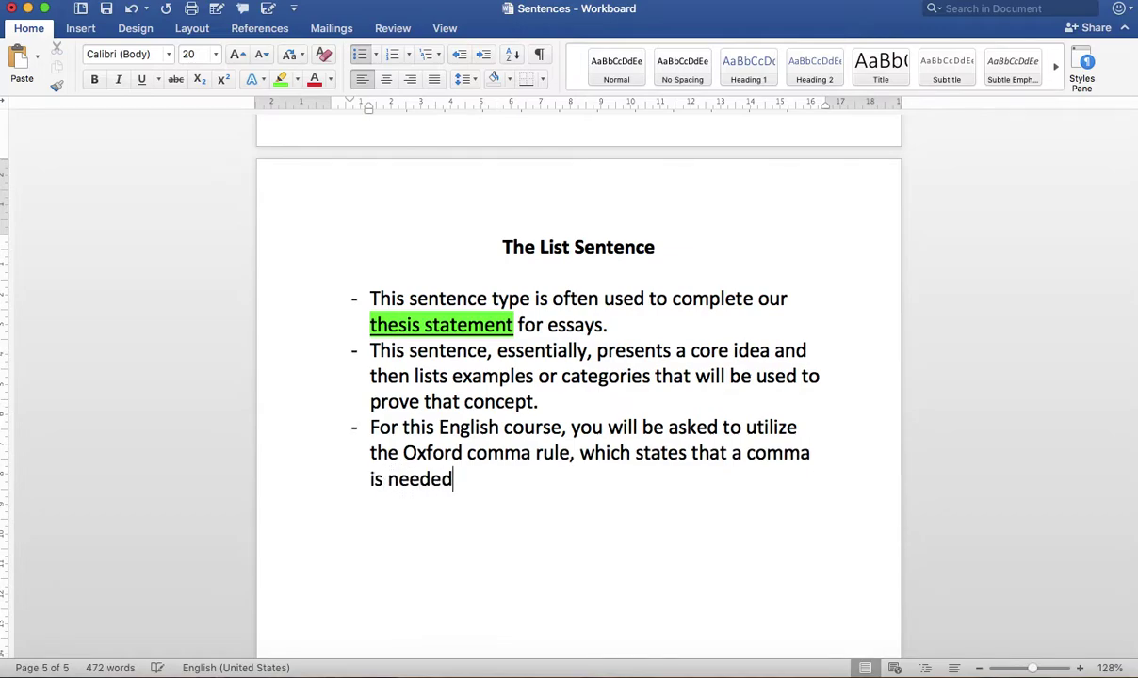
{"action": "type", "text": " between "}
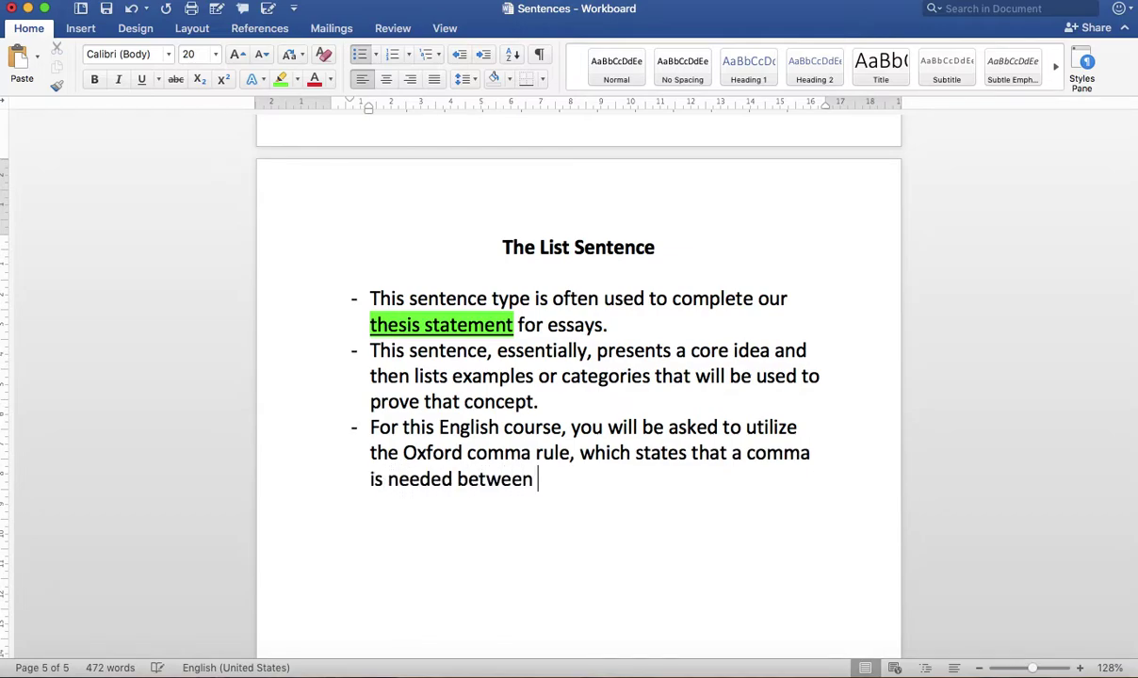
{"action": "type", "text": "each list it"}
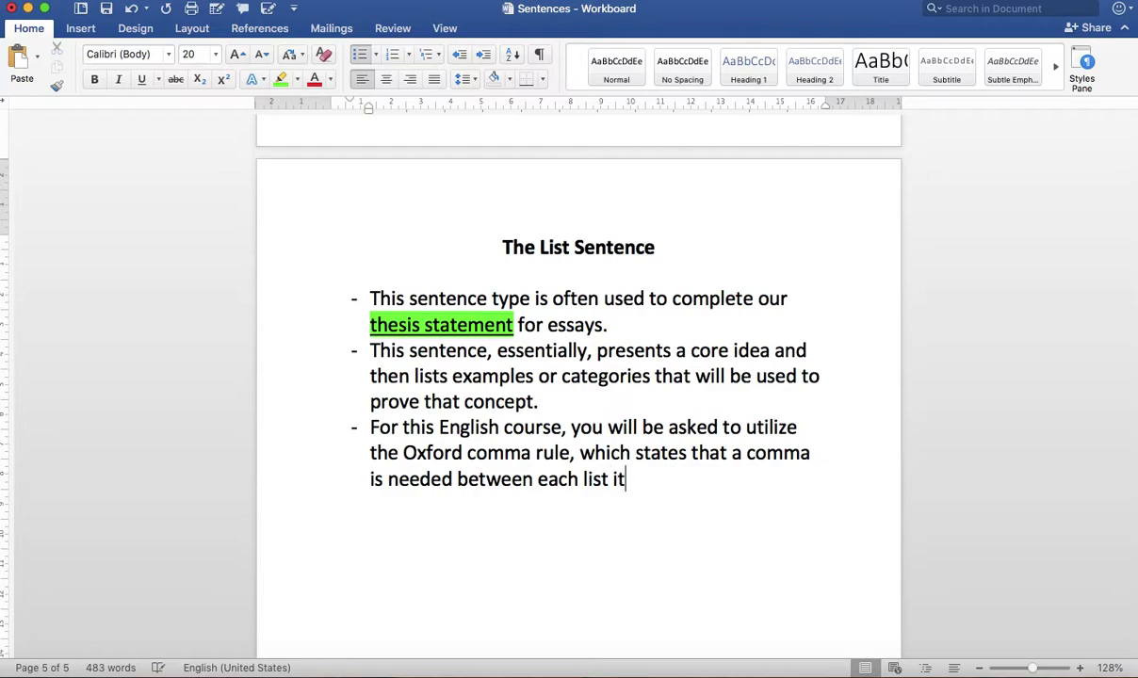
{"action": "type", "text": "em,"}
{"action": "key", "text": "BackSpace"}
{"action": "type", "text": "."}
- End the bulleted list and add the line "Oxford comma list: I want to eat apples, bananas, and cherries."
{"action": "key", "text": "Return"}
{"action": "key", "text": "Return"}
{"action": "type", "text": "O"}
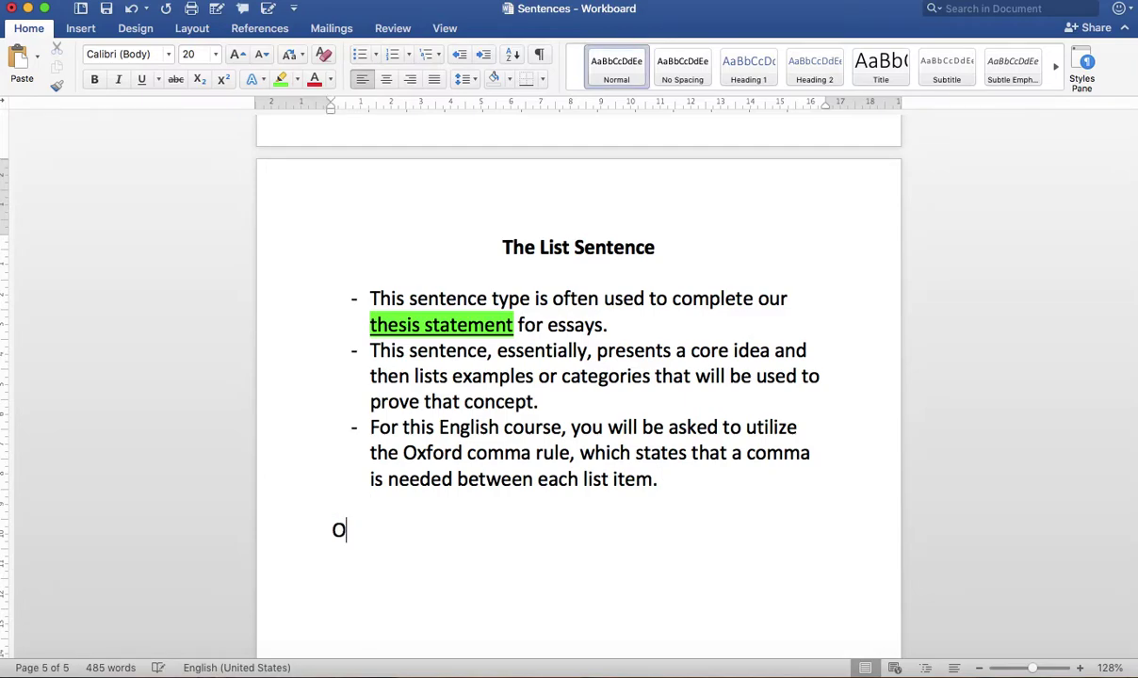
{"action": "type", "text": "f"}
{"action": "key", "text": "BackSpace"}
{"action": "type", "text": "c"}
{"action": "key", "text": "BackSpace"}
{"action": "type", "text": "xford comma "}
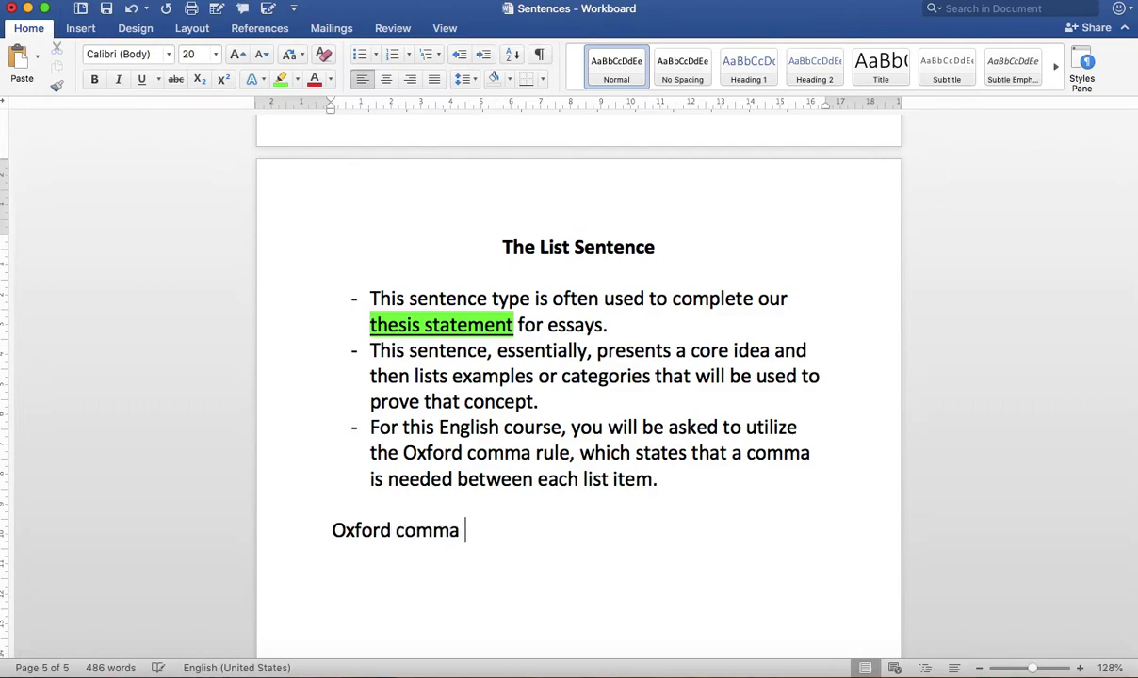
{"action": "type", "text": "list: I want to "}
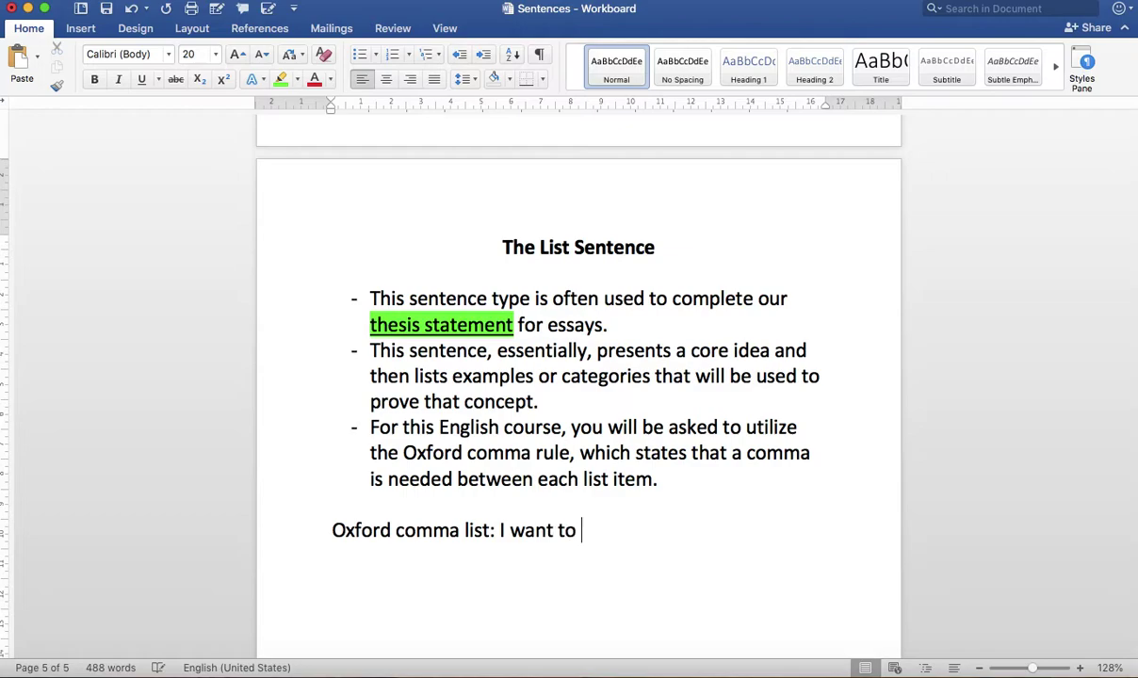
{"action": "type", "text": "eat apples"}
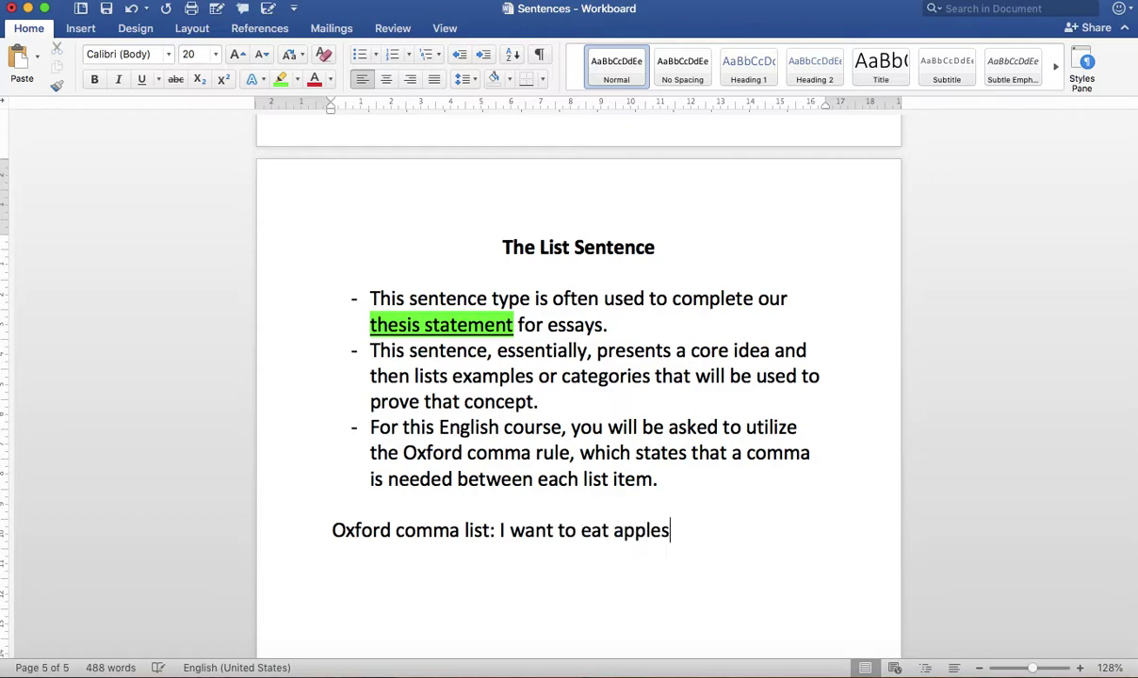
{"action": "type", "text": ", bananas, and c"}
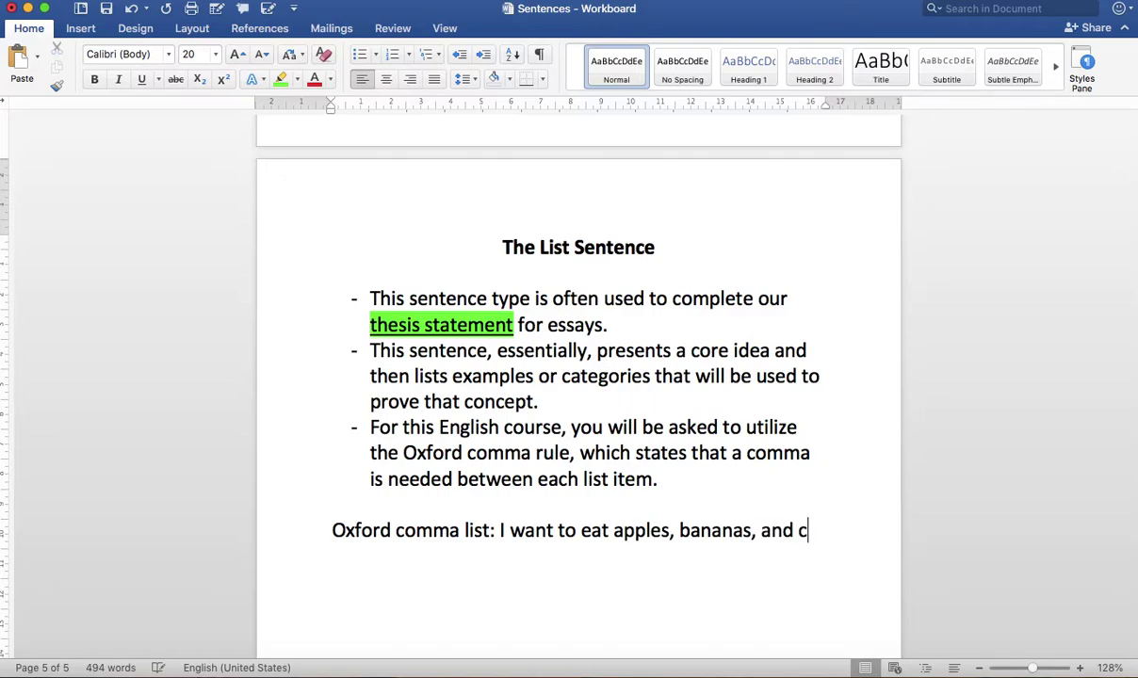
{"action": "type", "text": "herries."}
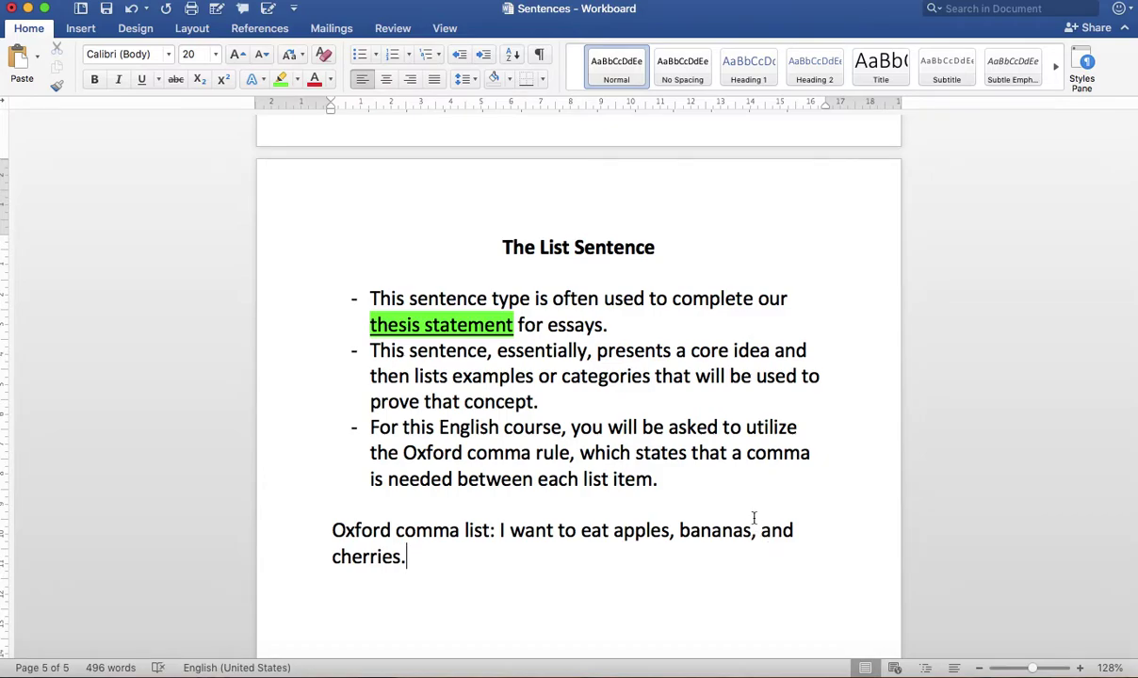
- Remove the comma after "bananas" in the example list to demonstrate its absence, and put it back
{"action": "left_click", "coordinate": [756, 530]}
{"action": "key", "text": "BackSpace"}
{"action": "left_click_drag", "start_coordinate": [681, 530], "coordinate": [402, 564]}
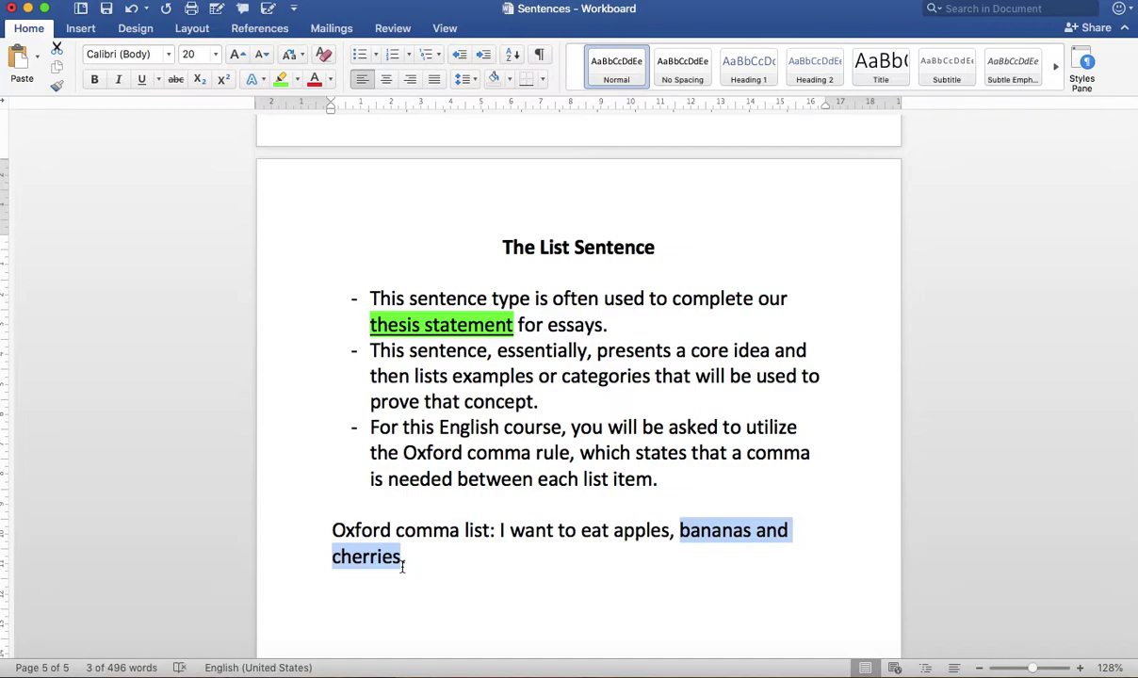
{"action": "left_click", "coordinate": [752, 530]}
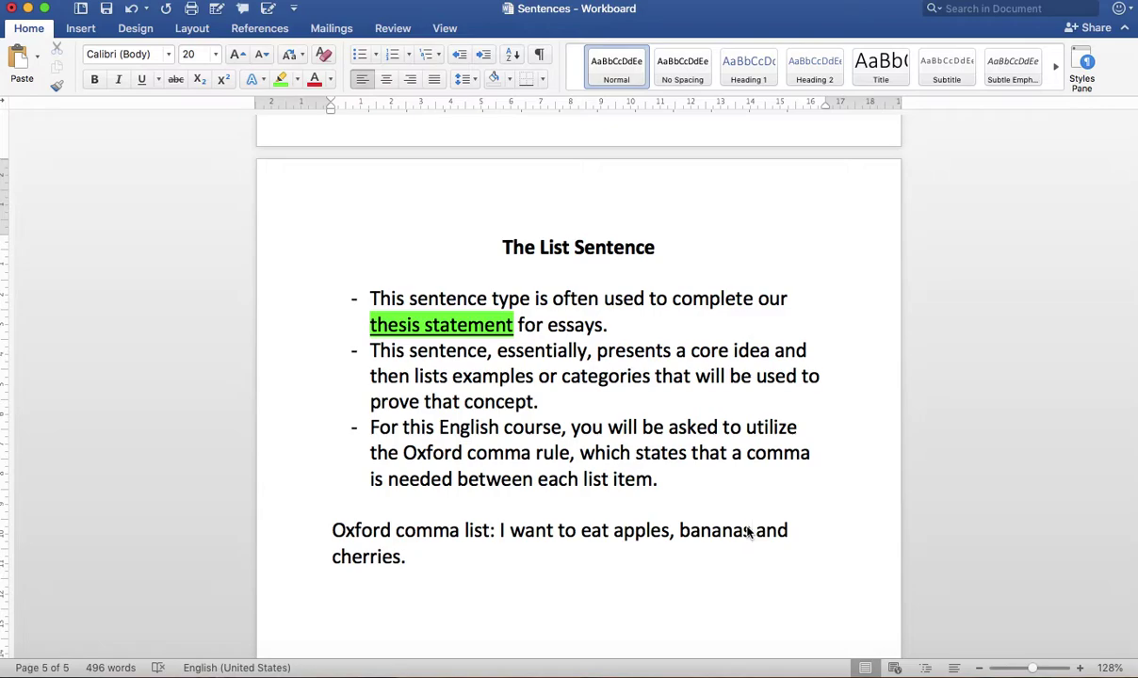
{"action": "type", "text": ","}
- Add a separate line below the Oxford comma list reading "Formula: C1 + list concept: item 1, item 2, and item 3."
{"action": "key", "text": "Down"}
{"action": "key", "text": "Return"}
{"action": "key", "text": "Return"}
{"action": "scroll", "coordinate": [756, 537], "scroll_direction": "down", "scroll_amount": 2}
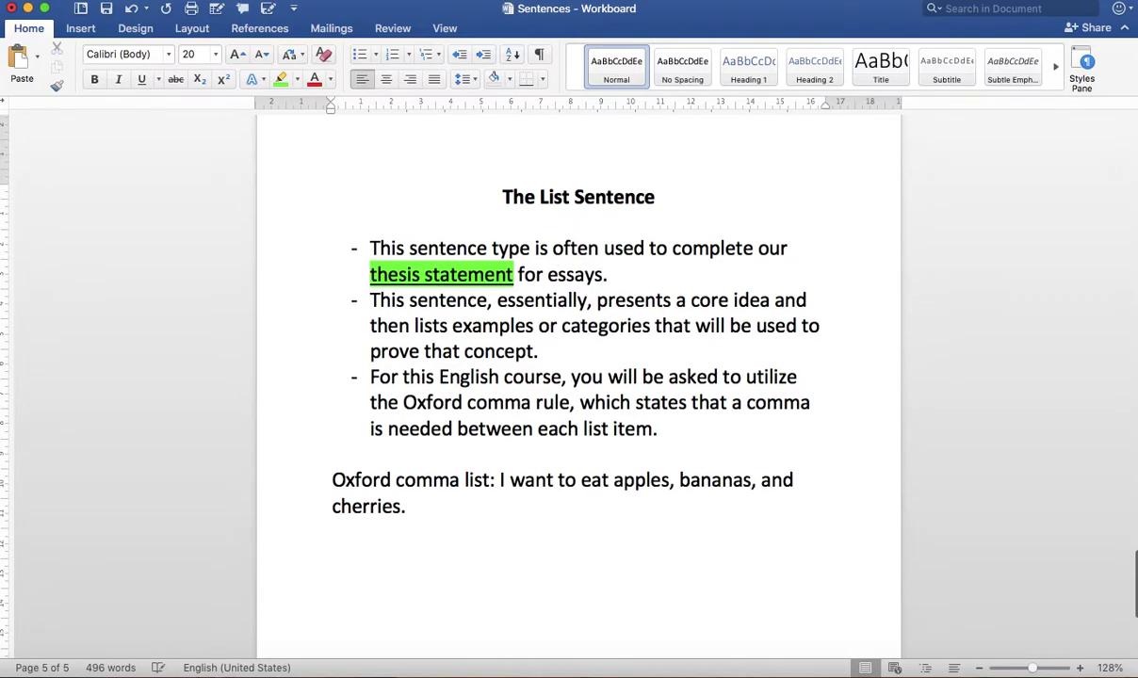
{"action": "type", "text": "Form"}
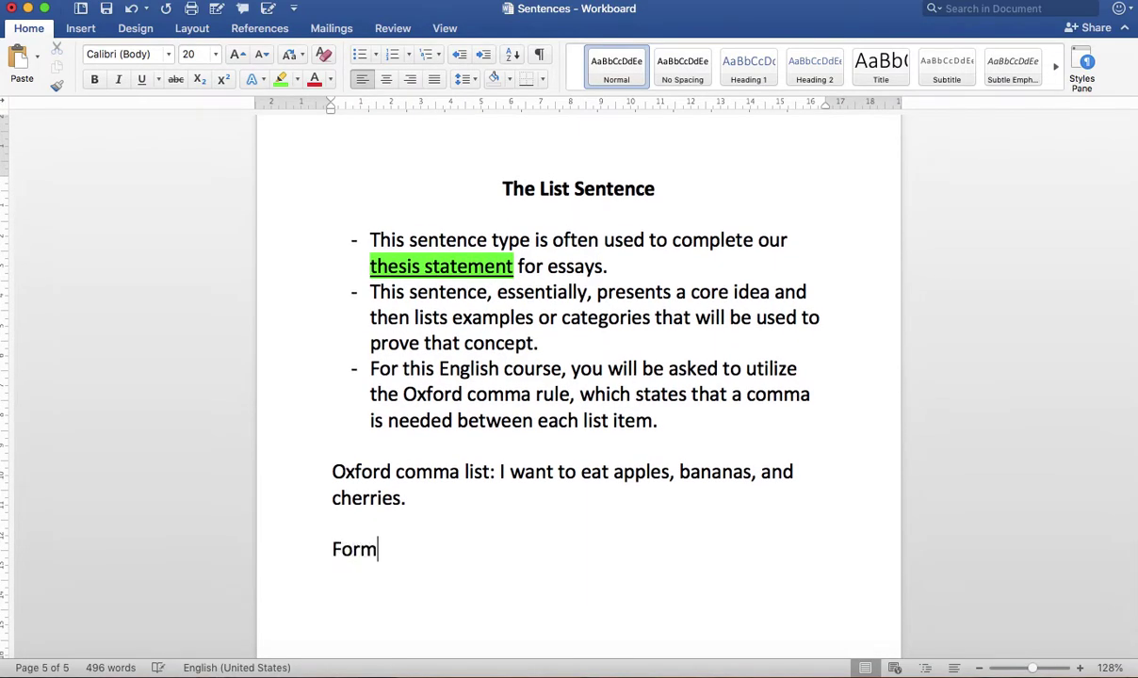
{"action": "type", "text": "ula: C1 +"}
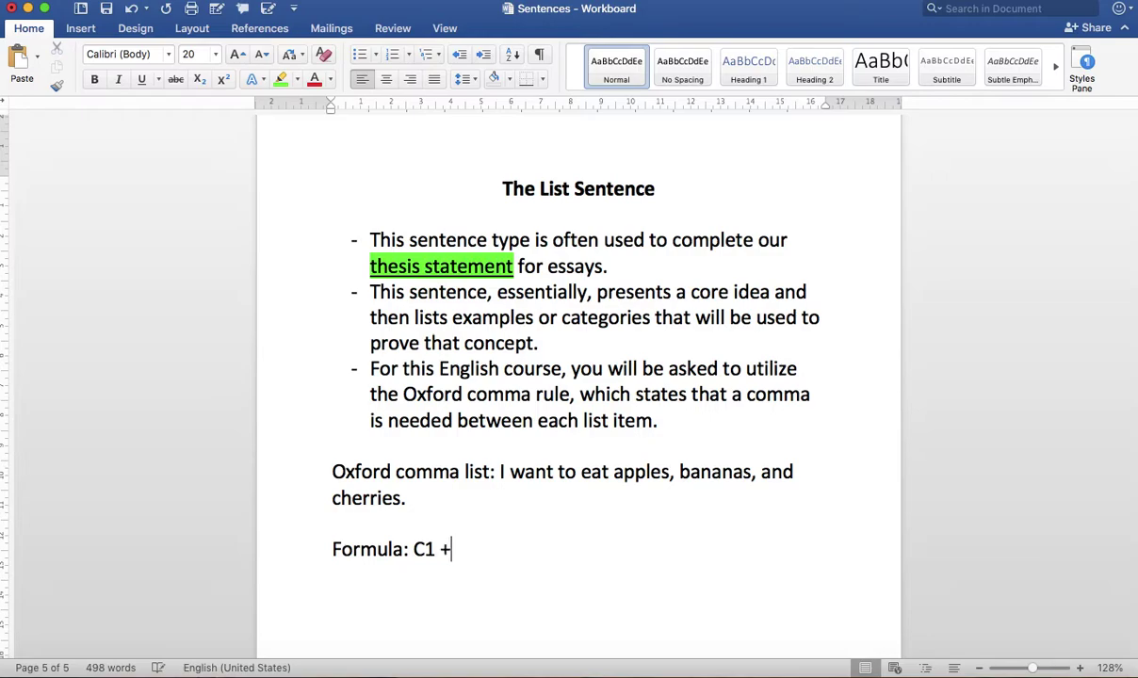
{"action": "type", "text": " list con"}
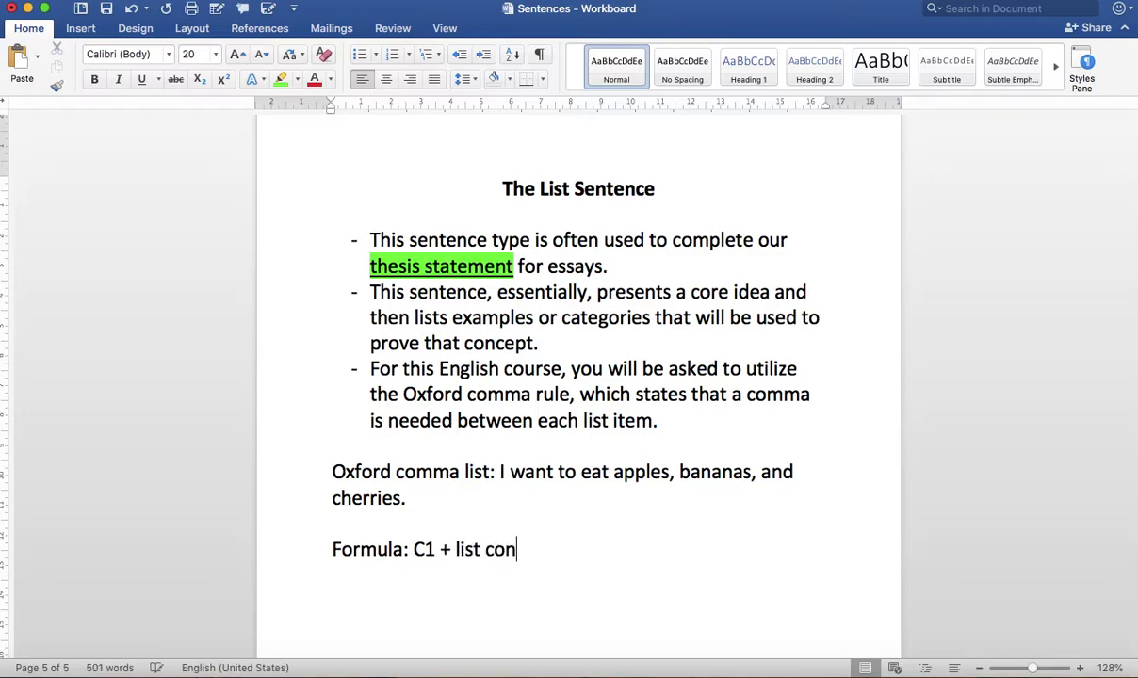
{"action": "type", "text": "cept: "}
{"action": "type", "text": "item "}
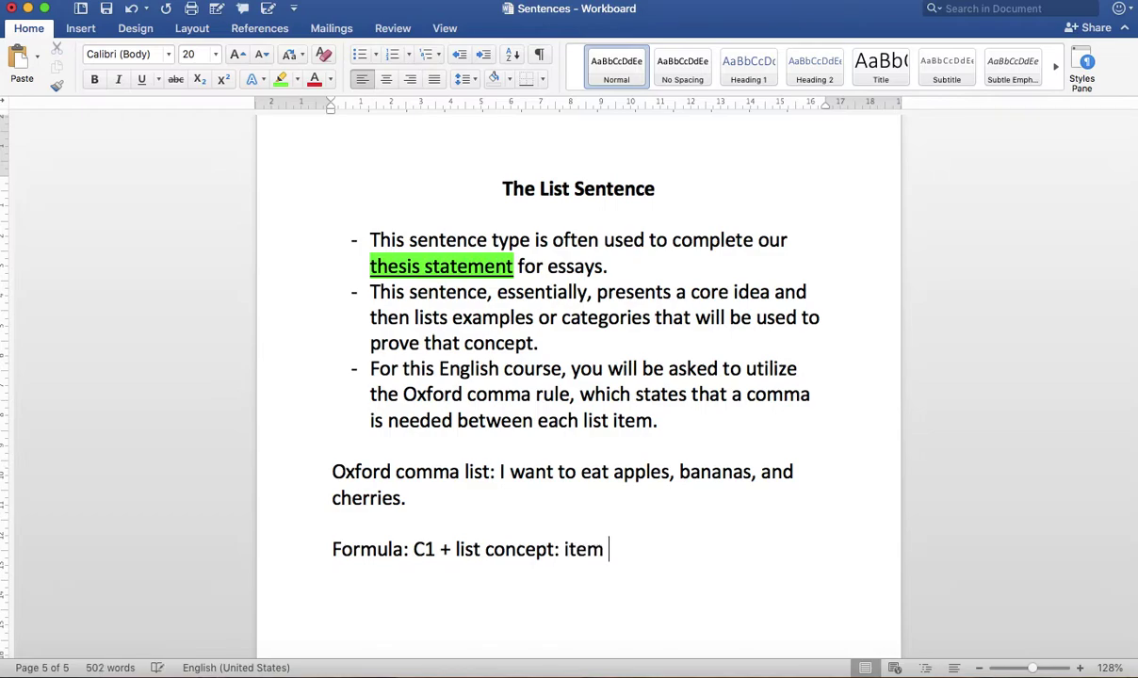
{"action": "type", "text": "1, item"}
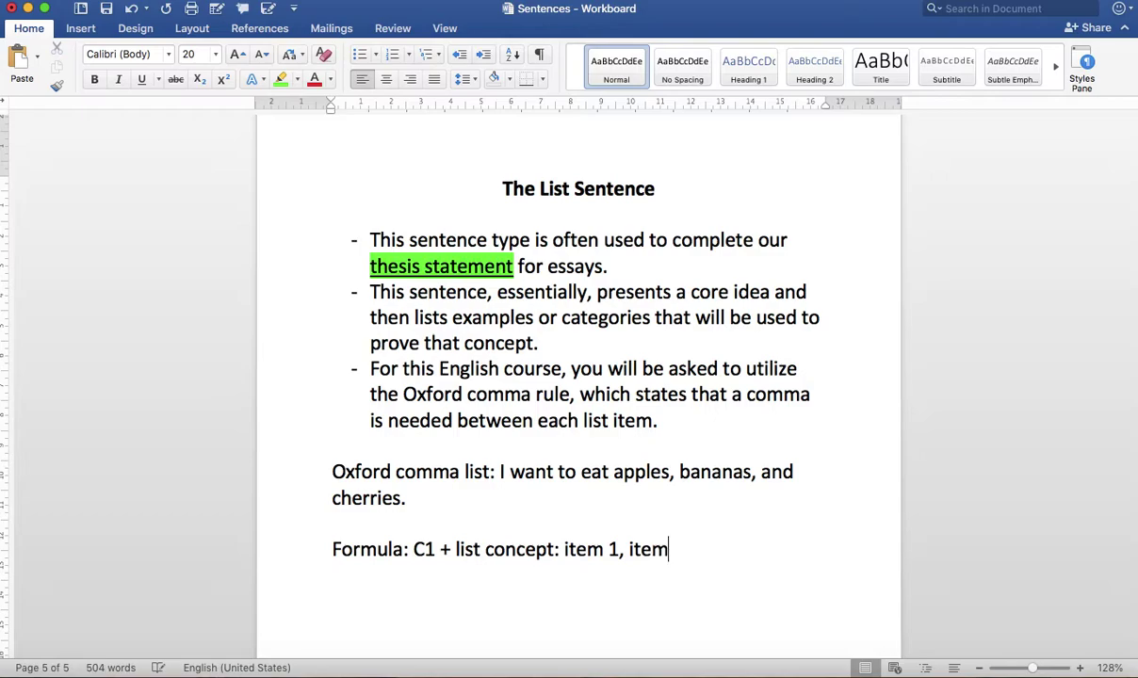
{"action": "type", "text": " 2, and item 3."}
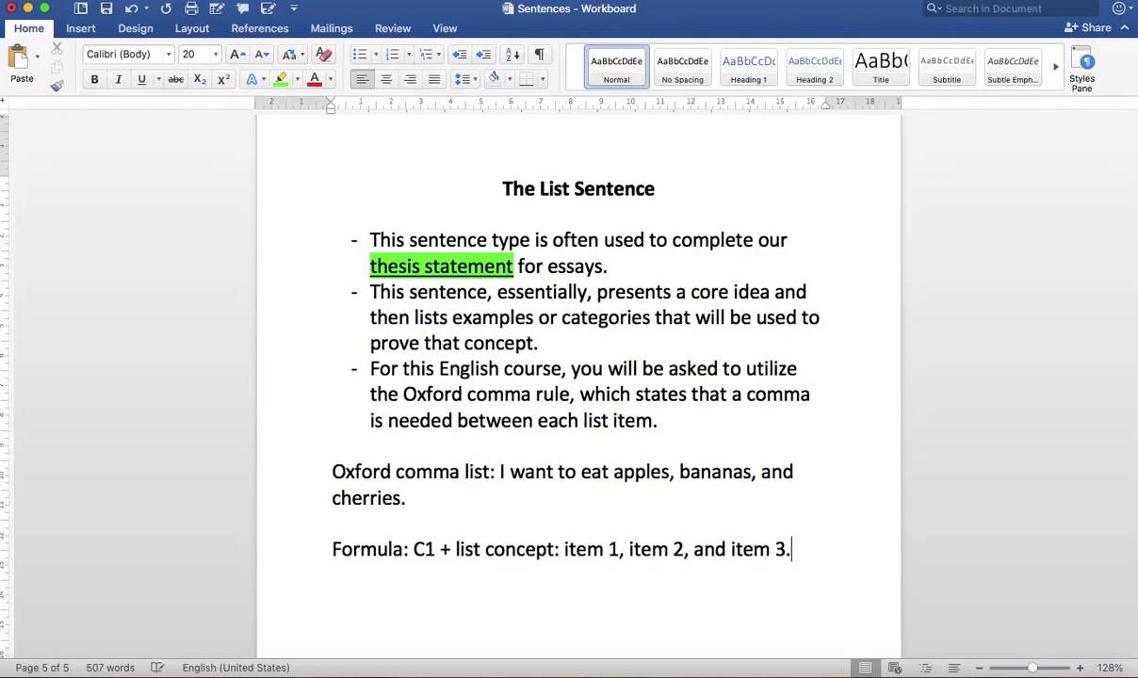
- Start a new paragraph below the formula, separated by a blank line, with the label "Example:"
{"action": "key", "text": "Return"}
{"action": "key", "text": "Return"}
{"action": "type", "text": "Ex"}
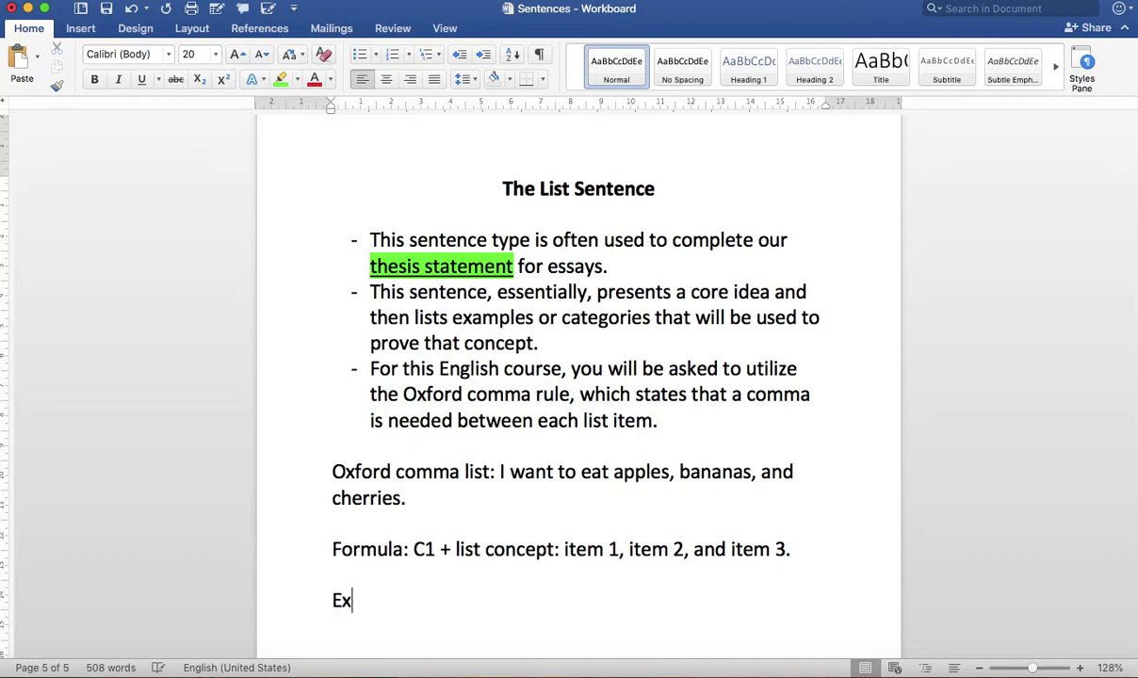
{"action": "type", "text": "ample: T"}
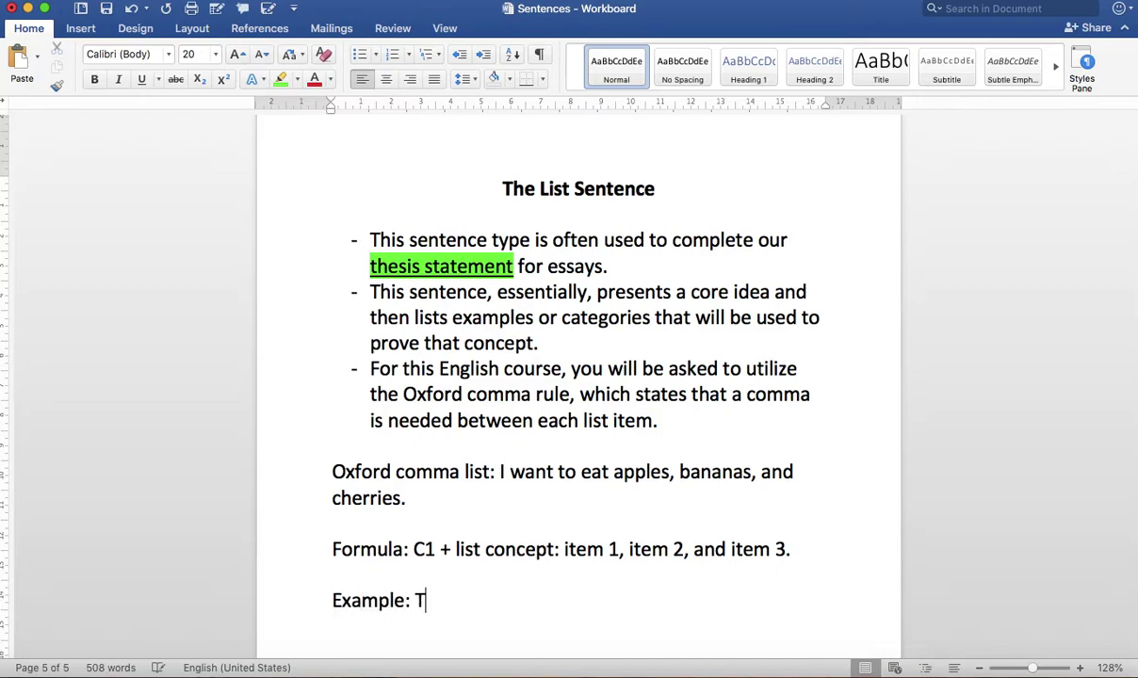
{"action": "key", "text": "BackSpace"}
{"action": "type", "text": "Globa"}
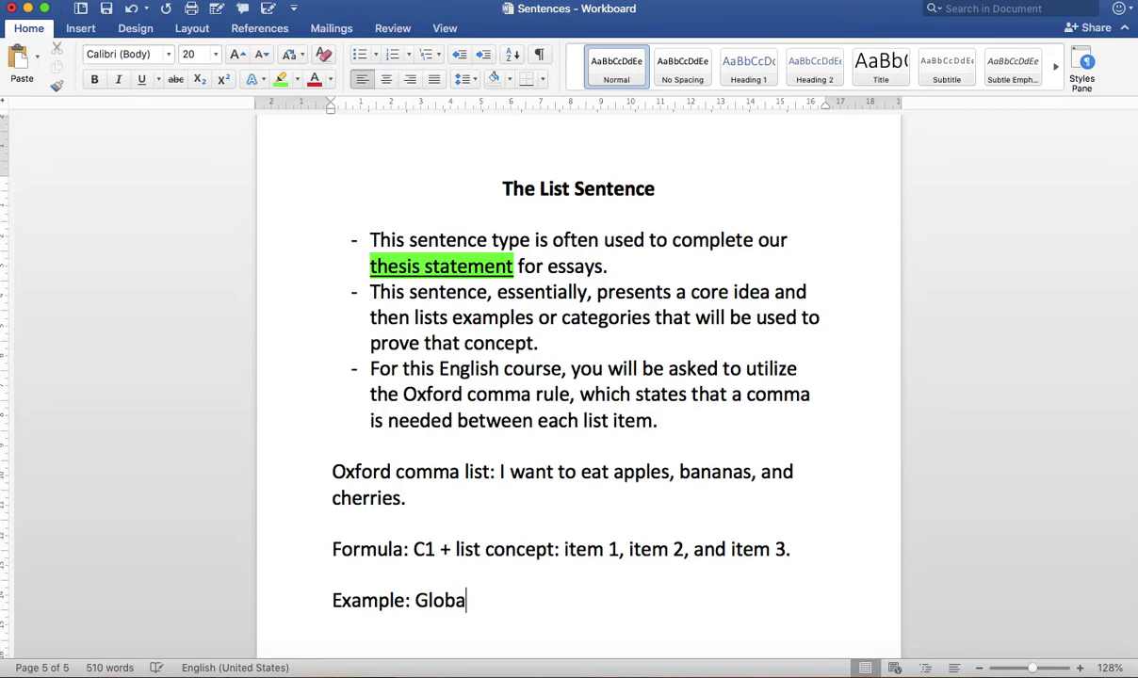
{"action": "key", "text": "BackSpace"}
{"action": "key", "text": "BackSpace"}
{"action": "key", "text": "BackSpace"}
{"action": "key", "text": "BackSpace"}
{"action": "key", "text": "BackSpace"}
- Begin the example sentence with "Climate Change is causing global temperatures to rise, which"
{"action": "type", "text": "Clim"}
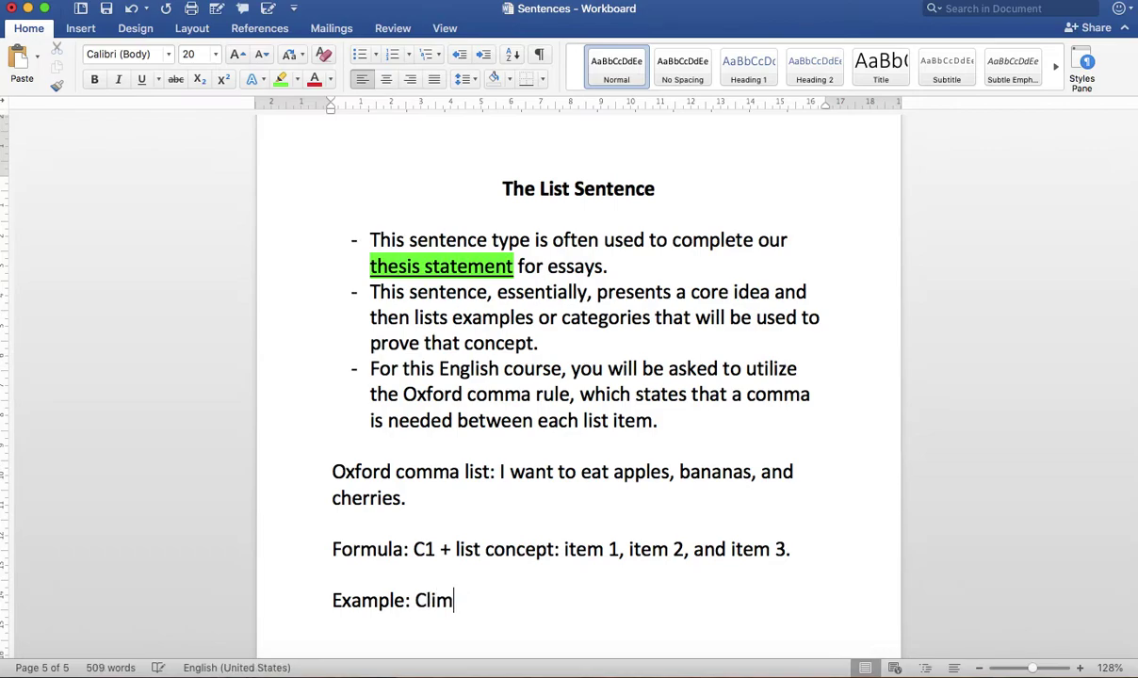
{"action": "type", "text": "ate Change is "}
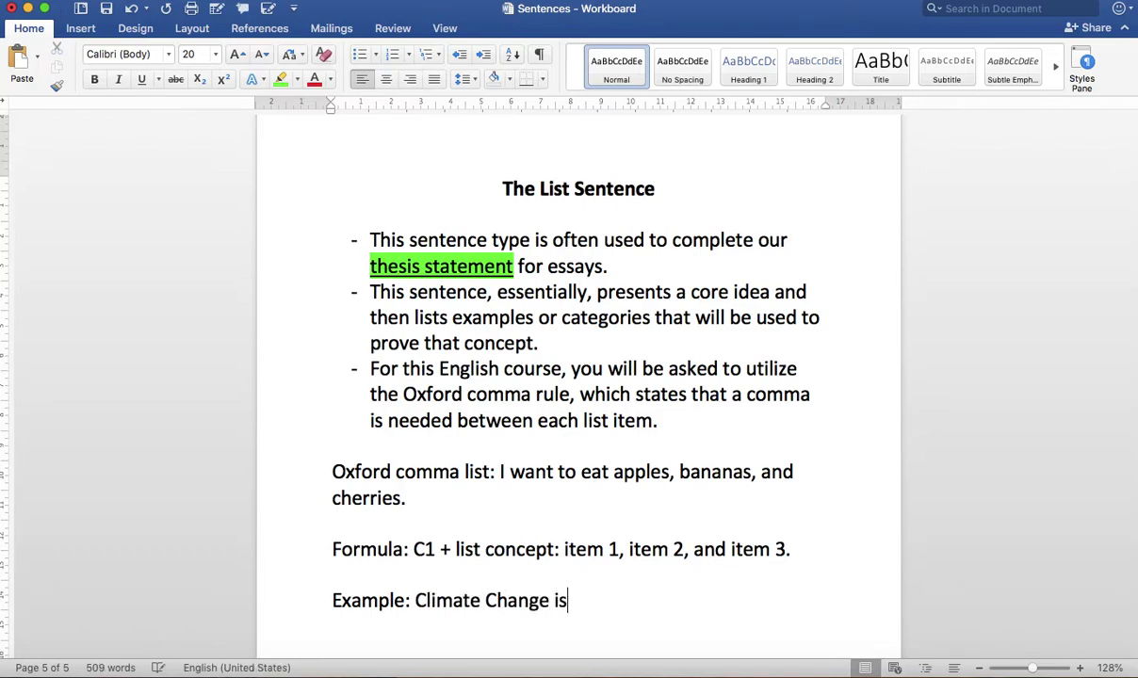
{"action": "type", "text": "cause"}
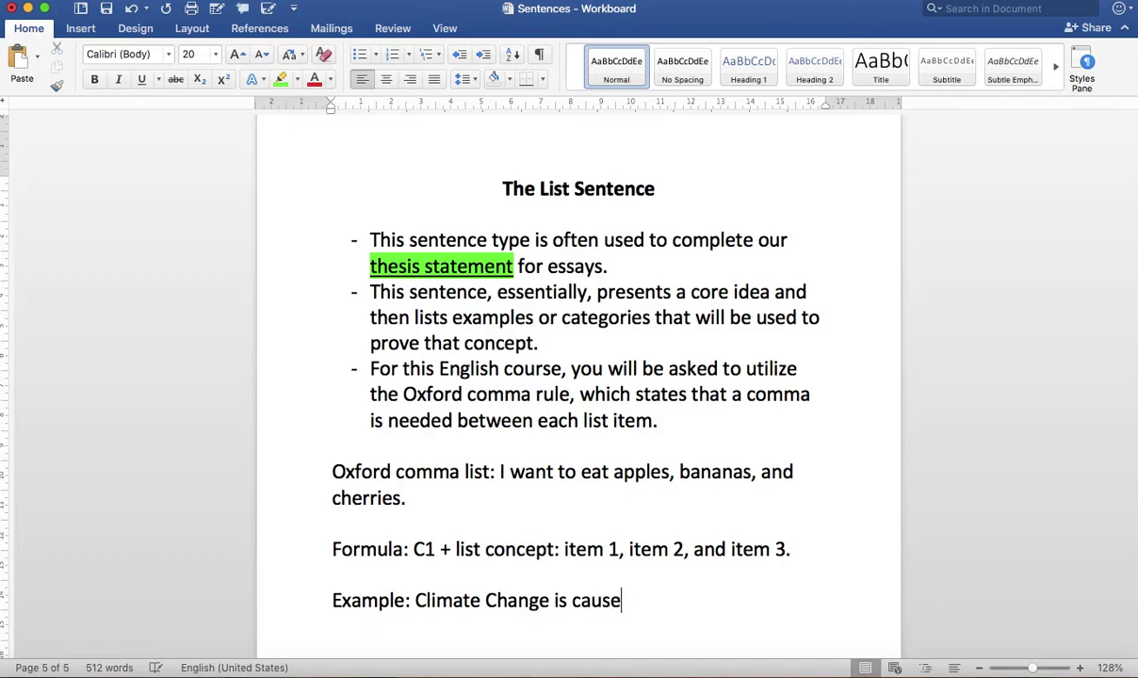
{"action": "key", "text": "BackSpace"}
{"action": "type", "text": "in"}
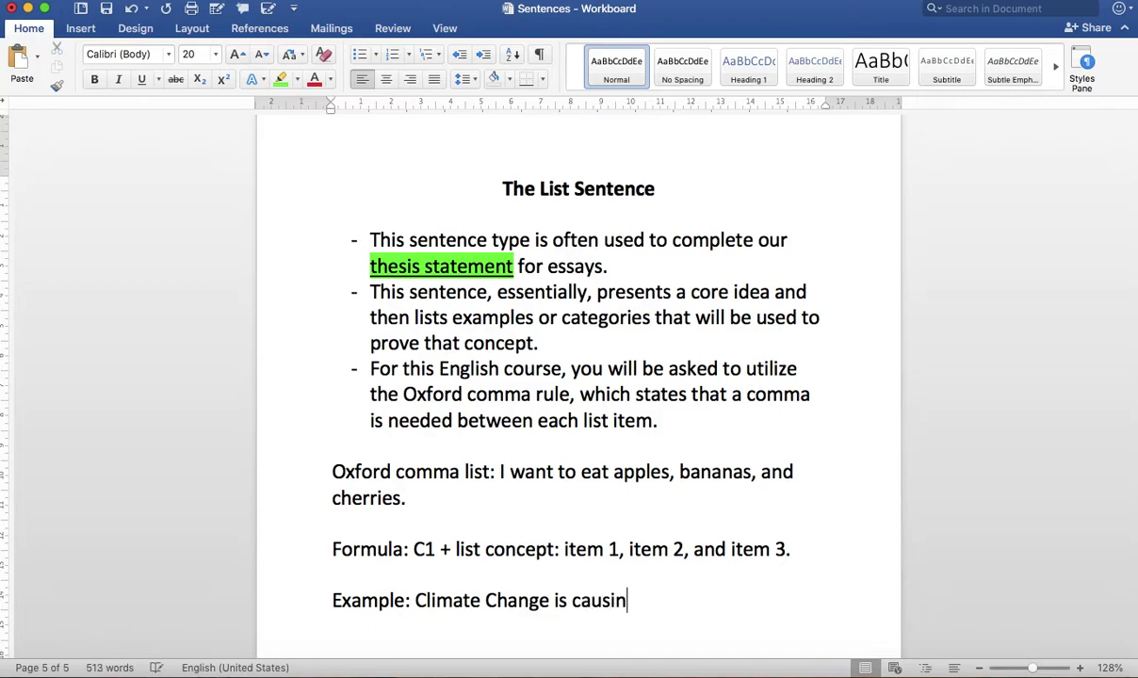
{"action": "type", "text": "g global "}
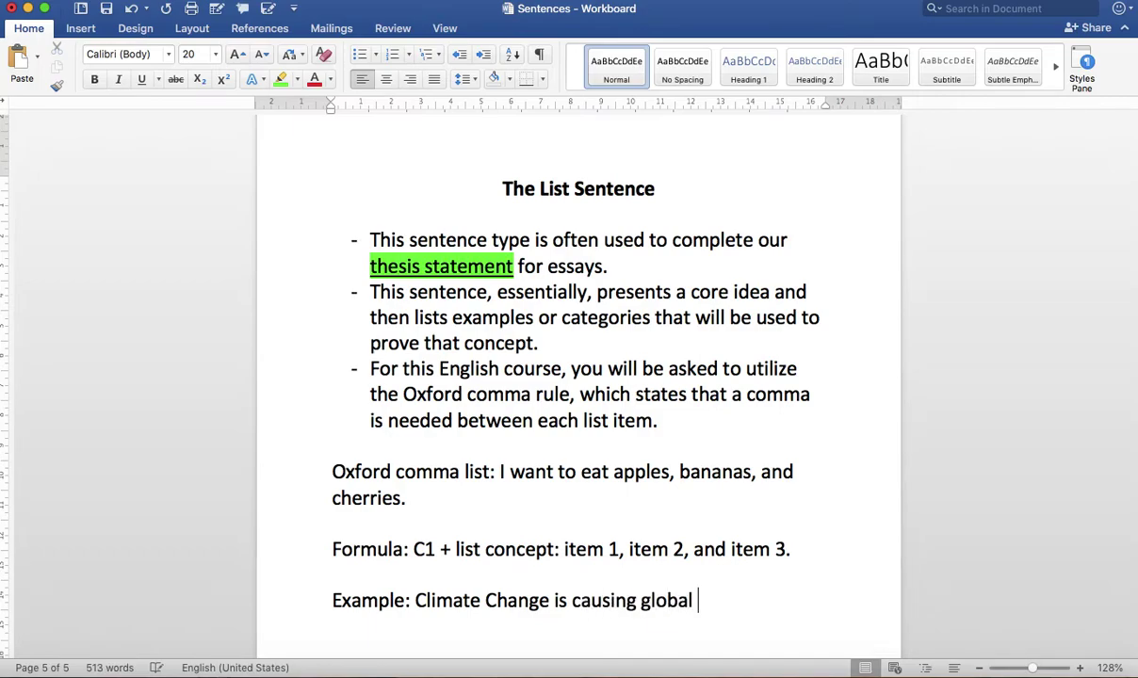
{"action": "type", "text": "temper"}
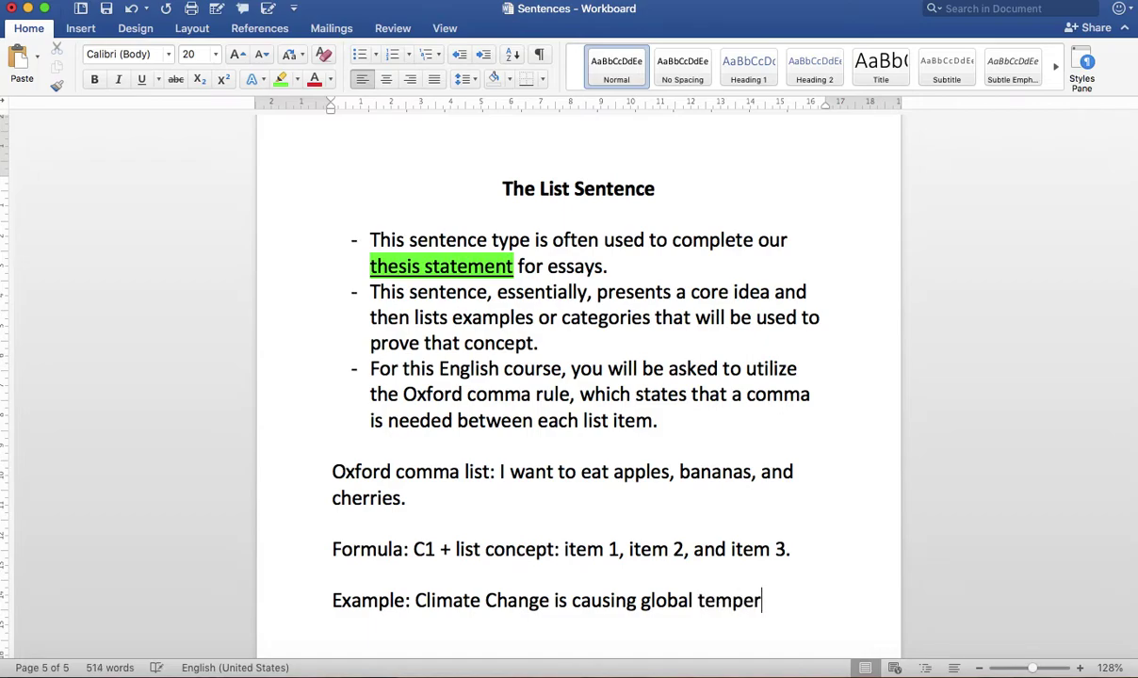
{"action": "type", "text": "atures to r"}
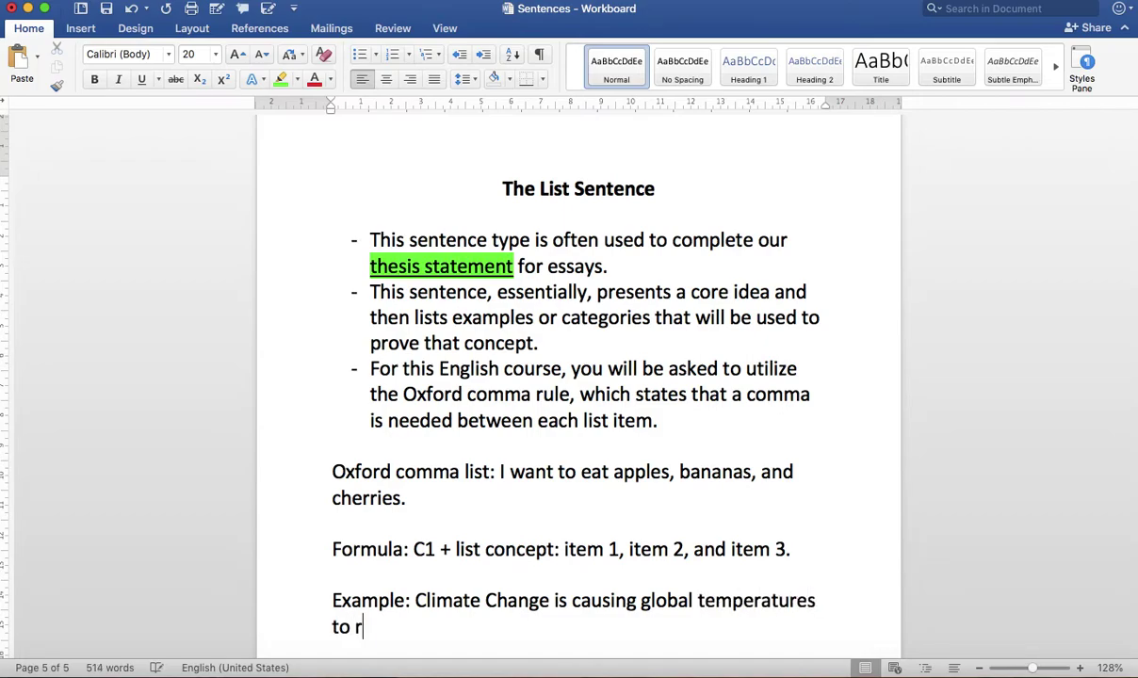
{"action": "type", "text": "ise, which g"}
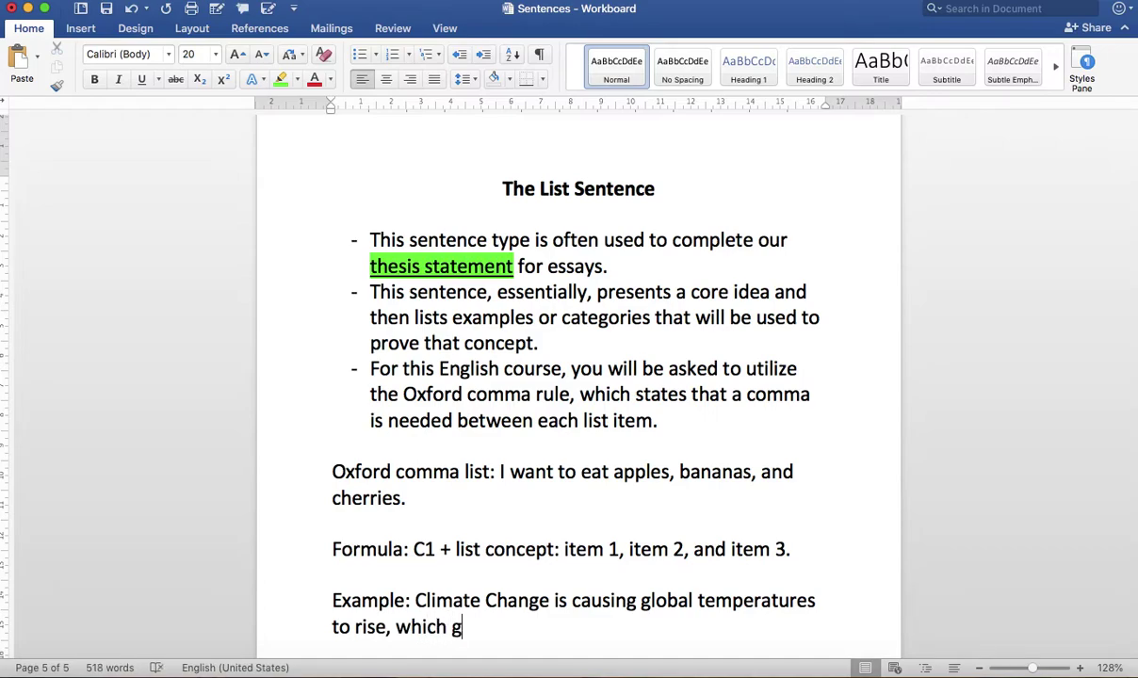
{"action": "key", "text": "BackSpace"}
- Continue the example sentence with "is creating a number of issues:"
{"action": "type", "text": "is create"}
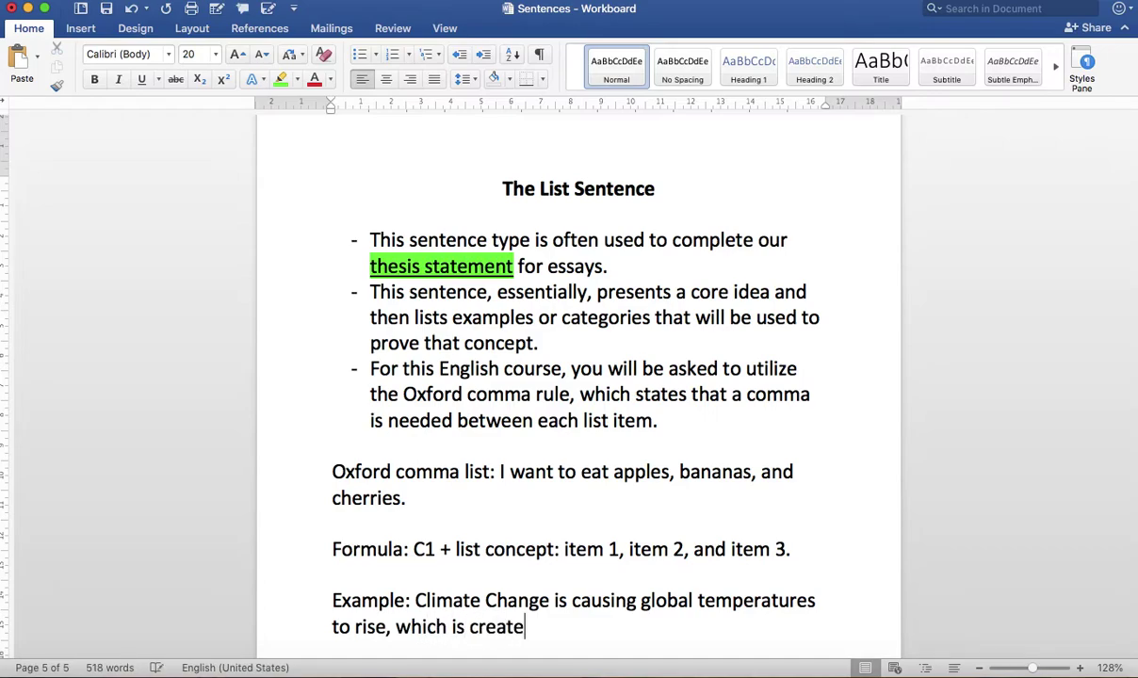
{"action": "key", "text": "BackSpace"}
{"action": "type", "text": "ing an"}
{"action": "key", "text": "BackSpace"}
{"action": "type", "text": "number of "}
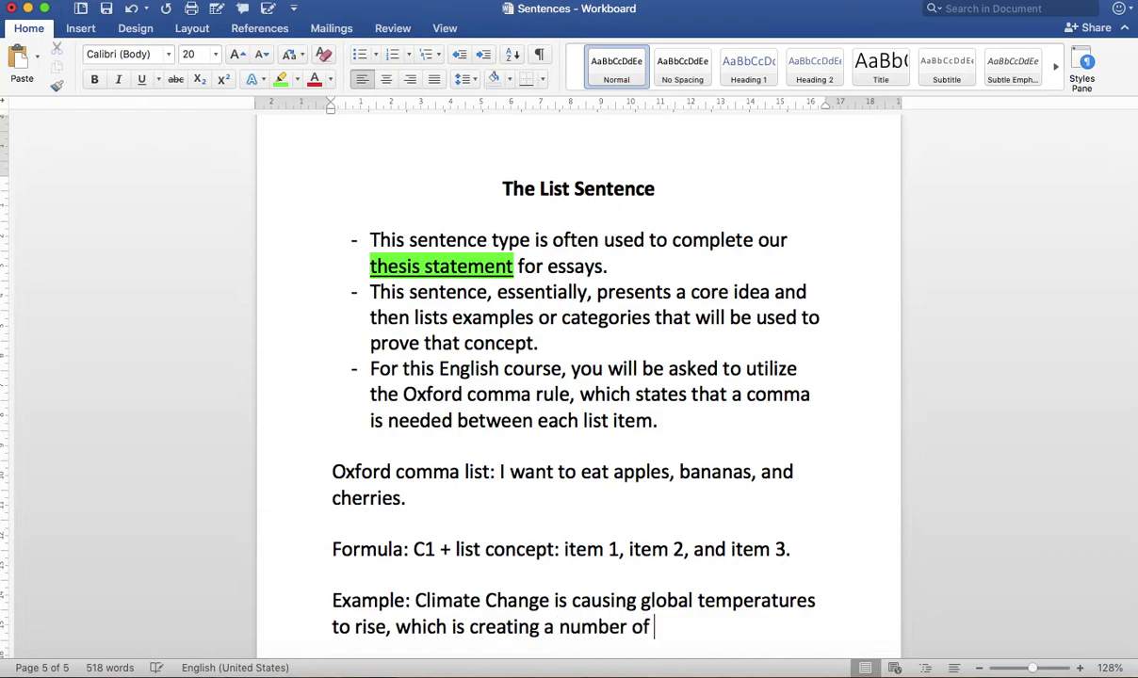
{"action": "type", "text": "issues:"}
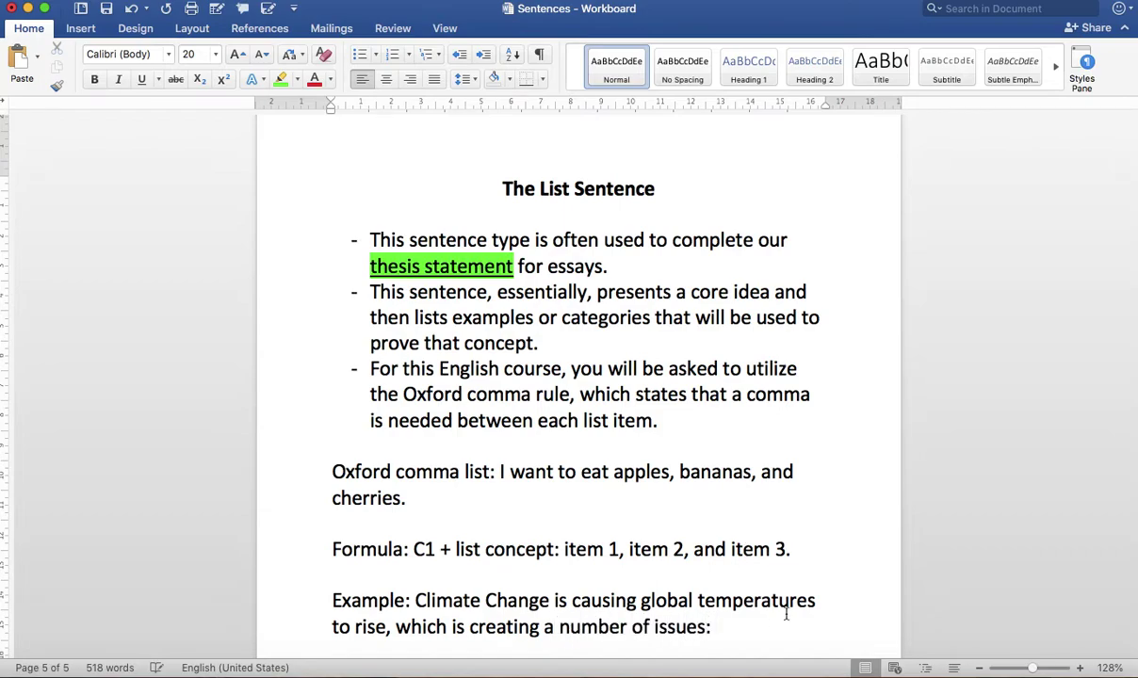
- Examine the example's opening clause about rising temperatures and the list concept "which is creating a number of issues"
{"action": "scroll", "coordinate": [697, 612], "scroll_direction": "down", "scroll_amount": 2}
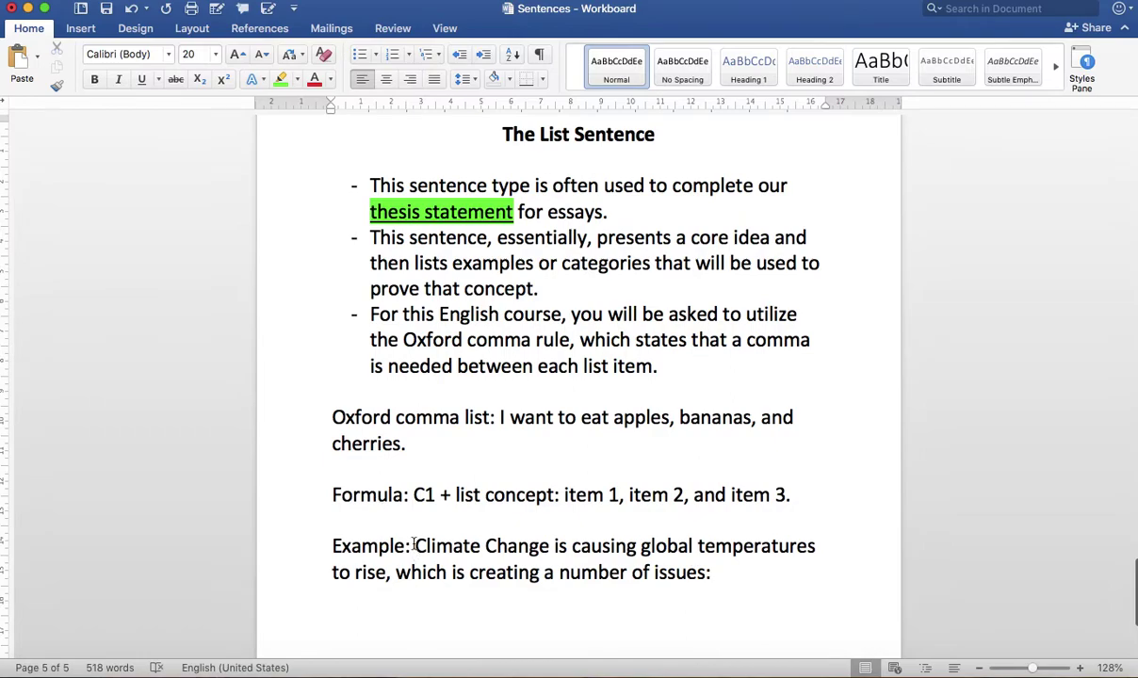
{"action": "left_click_drag", "start_coordinate": [412, 547], "coordinate": [816, 547]}
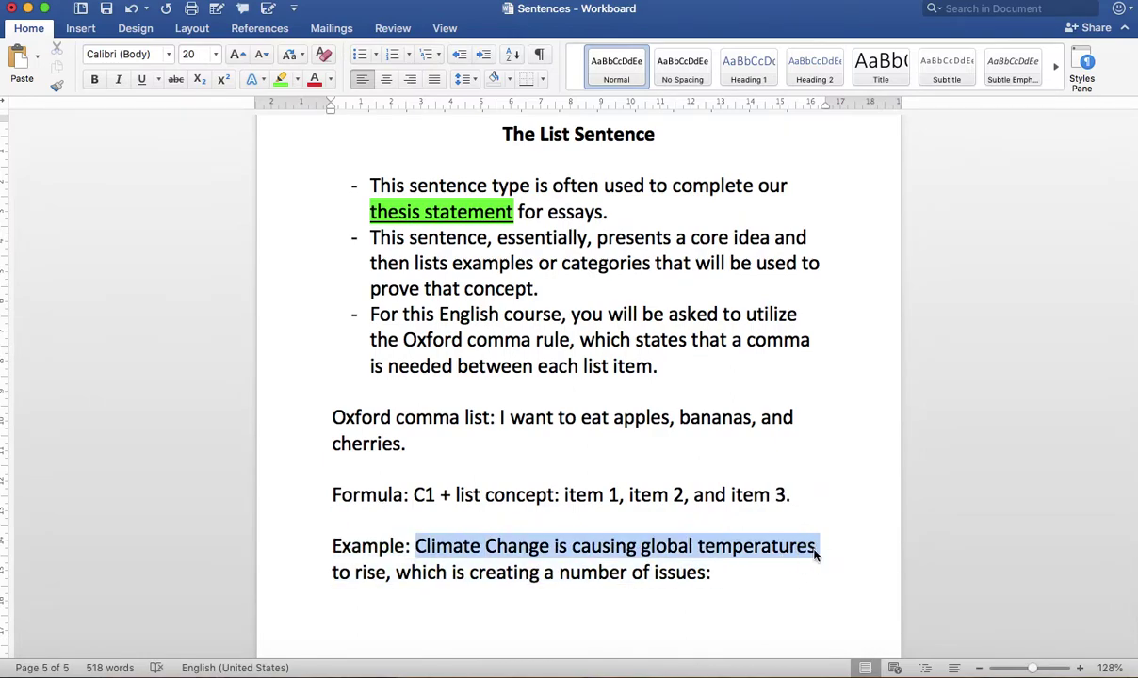
{"action": "left_click", "coordinate": [412, 546]}
{"action": "left_click_drag", "start_coordinate": [400, 564], "coordinate": [652, 575]}
{"action": "left_click", "coordinate": [390, 572]}
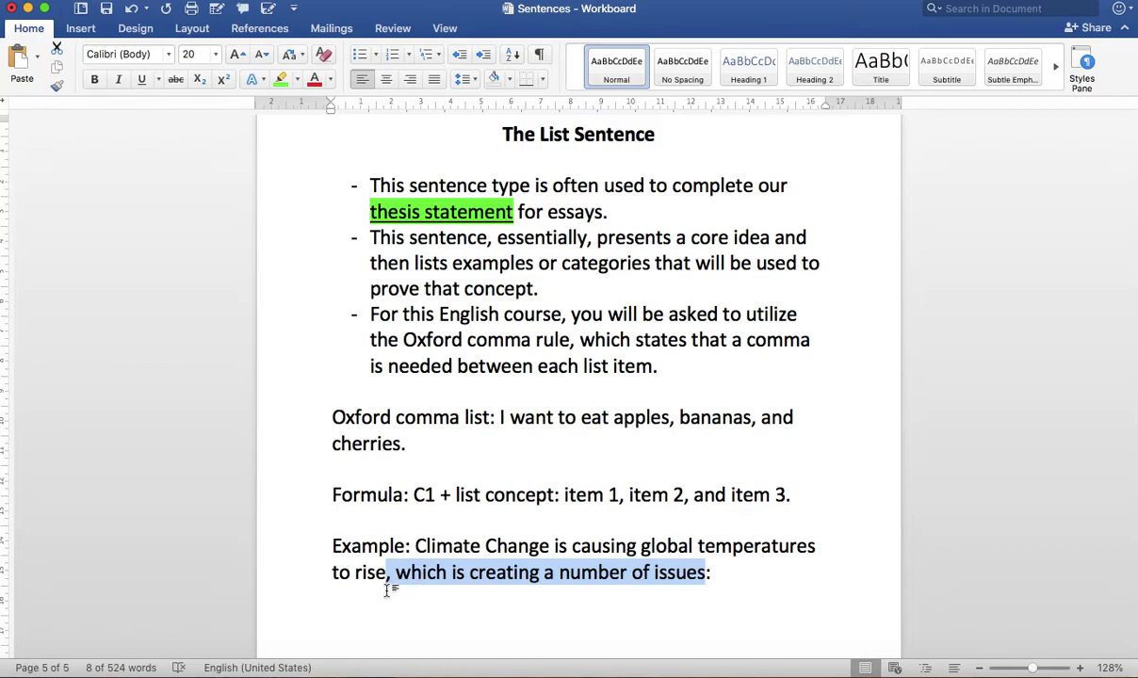
- Continue the example sentence after the colon with the first two list items, "glaciers melting, ocean levels rising,"
{"action": "left_click", "coordinate": [733, 571]}
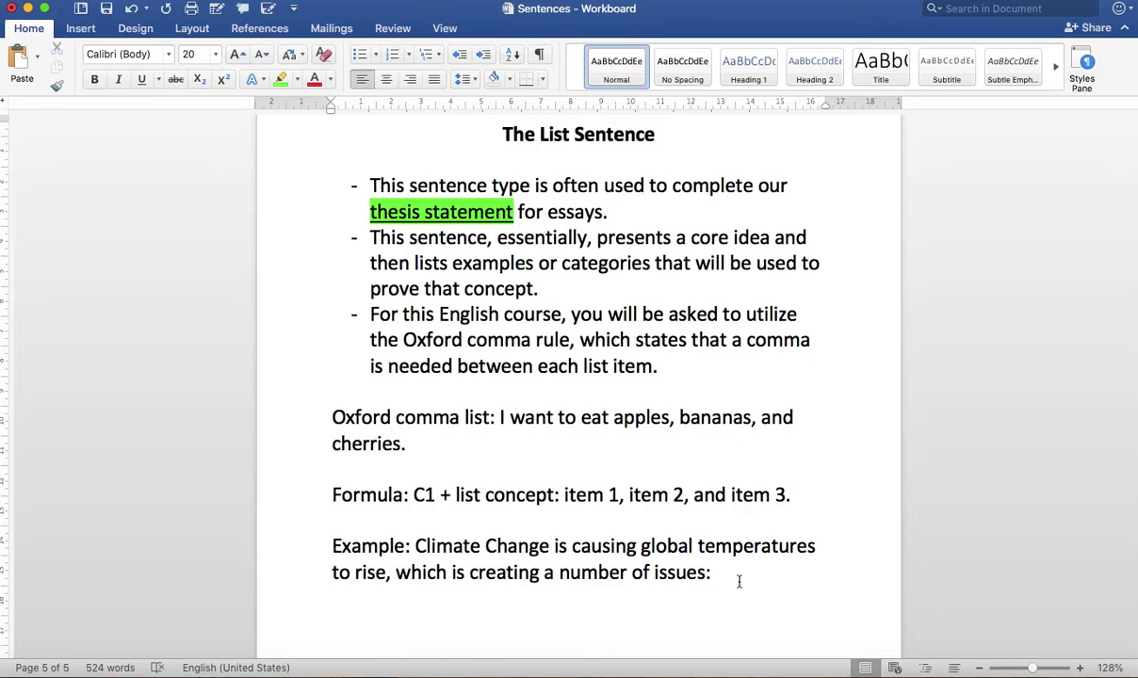
{"action": "type", "text": "glaciers melting, "}
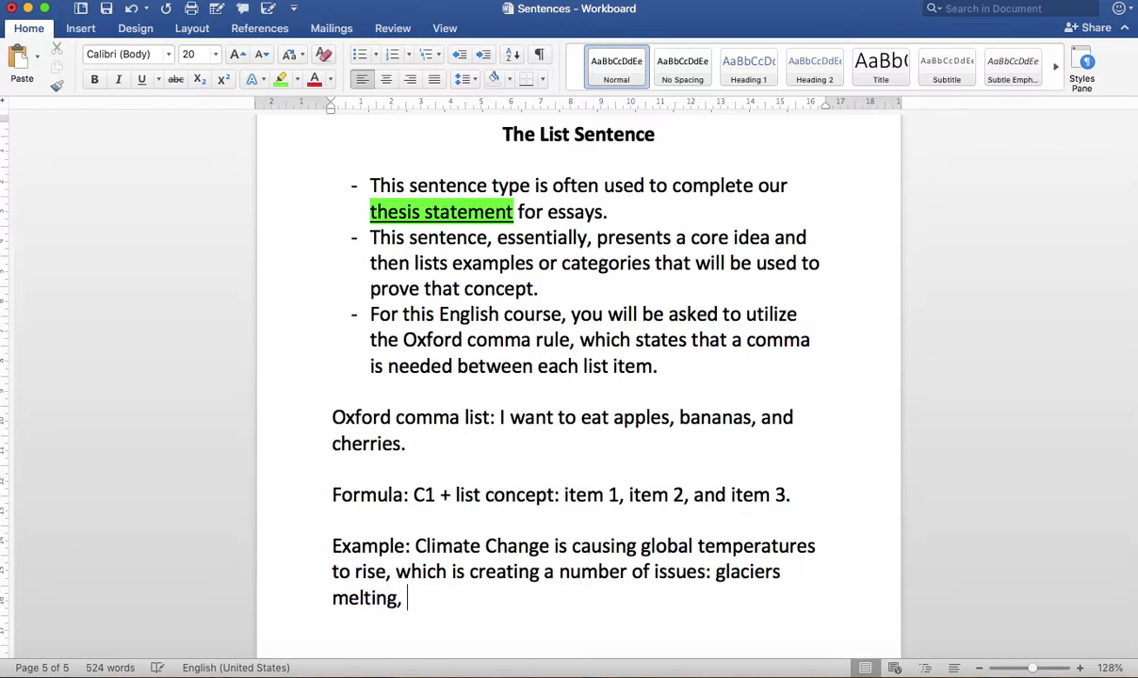
{"action": "type", "text": "ocean levels "}
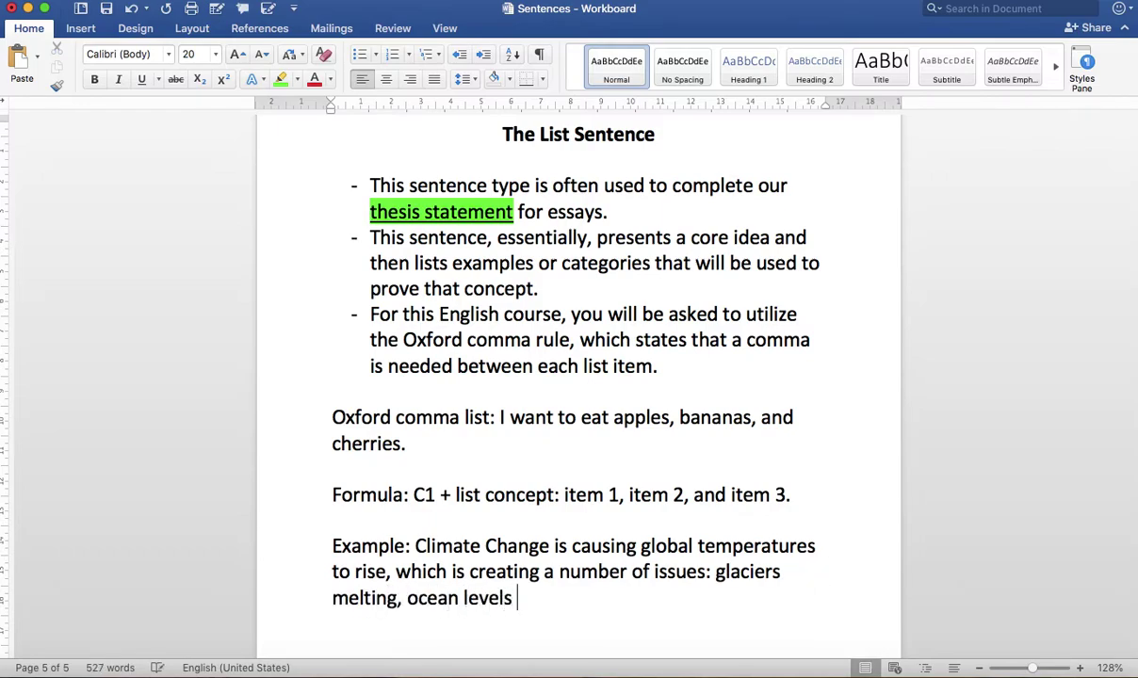
{"action": "type", "text": "rising, inc"}
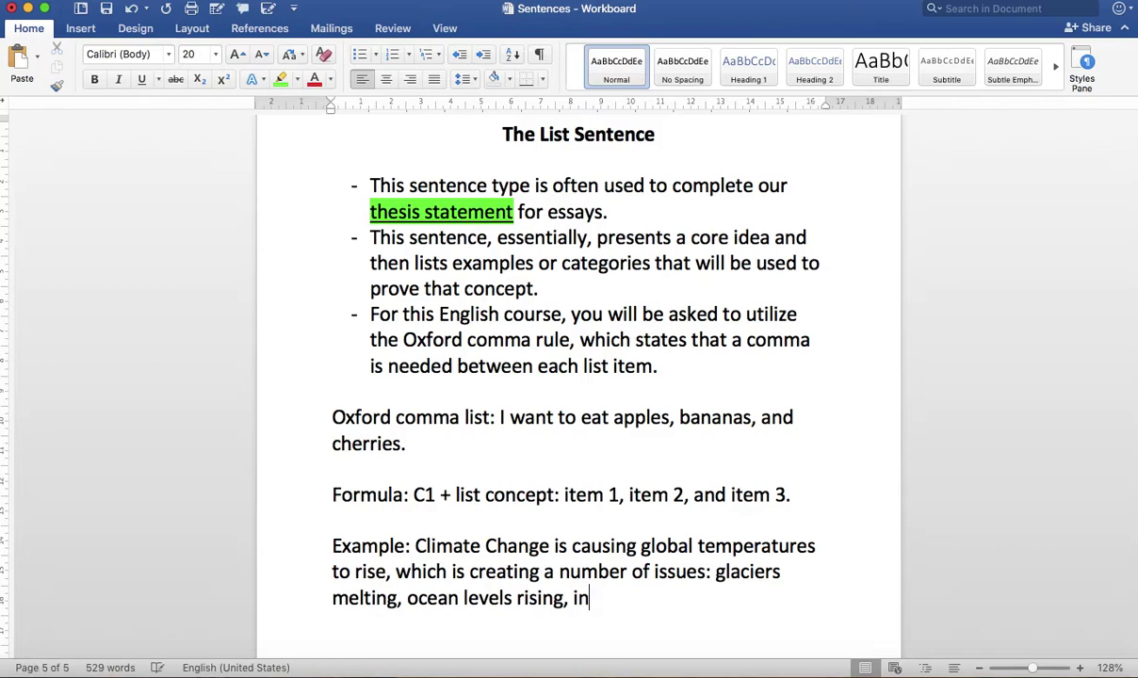
- Remove the stray letters after "rising," and add the third list item, "forest fires increasing, and"
{"action": "key", "text": "BackSpace"}
{"action": "key", "text": "BackSpace"}
{"action": "key", "text": "BackSpace"}
{"action": "type", "text": "forest fires inc"}
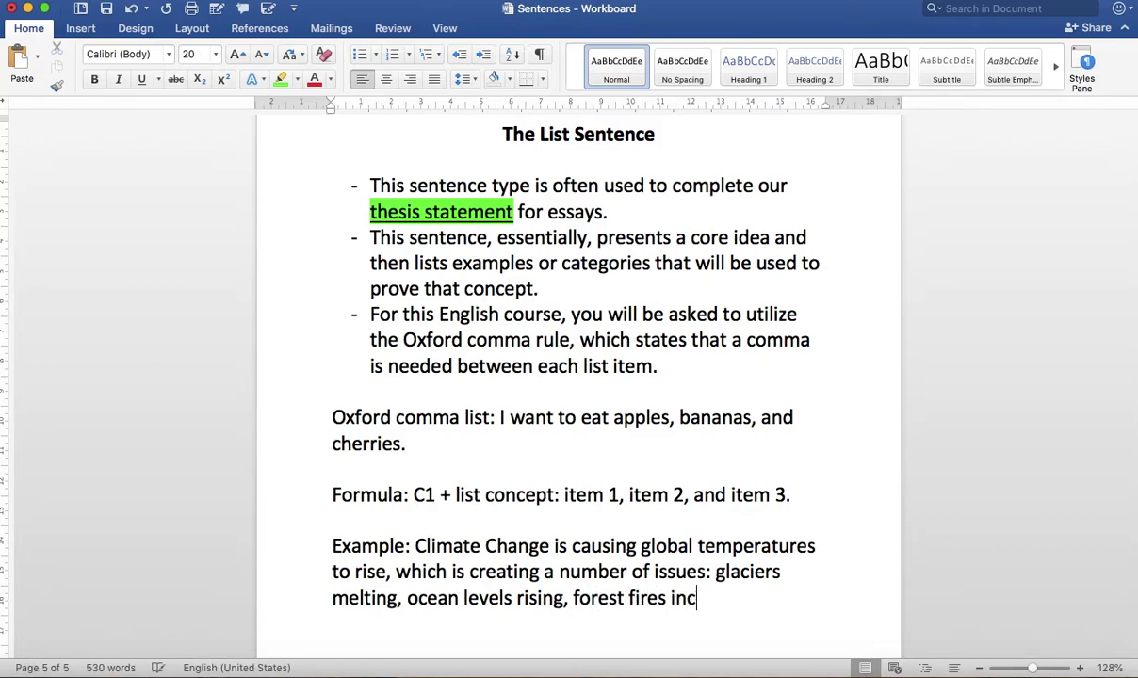
{"action": "type", "text": "reasing, and"}
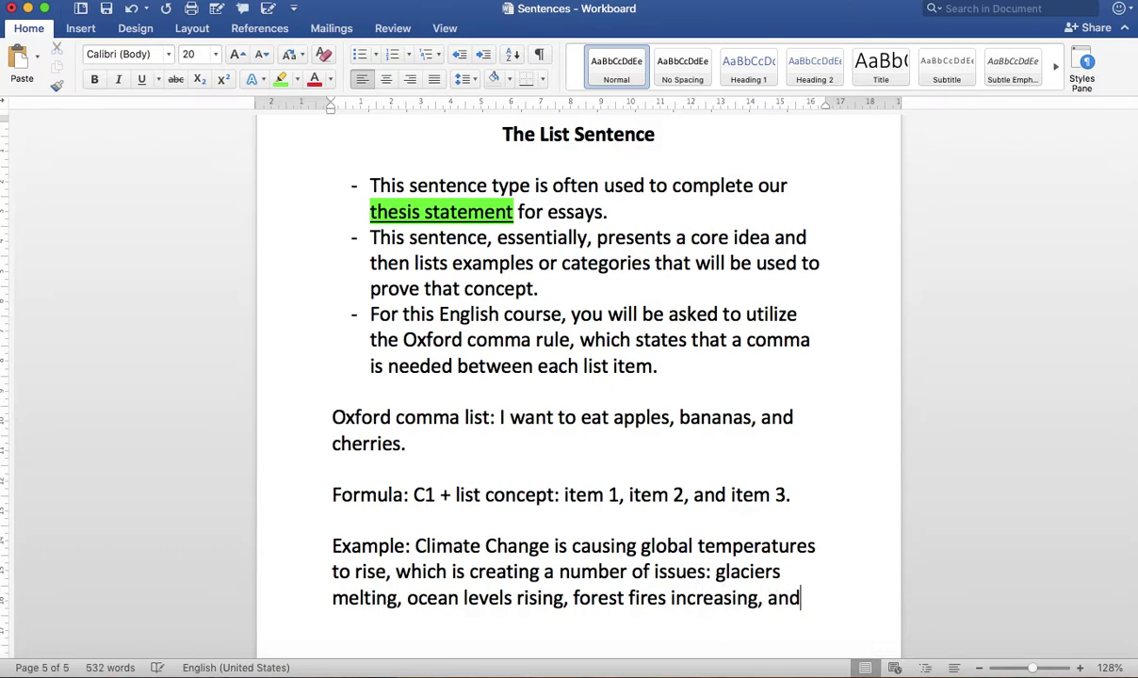
- Finish the example sentence with the last list item, "ocean acidification skyrocketing.", correcting the misspelled word
{"action": "type", "text": " ocean "}
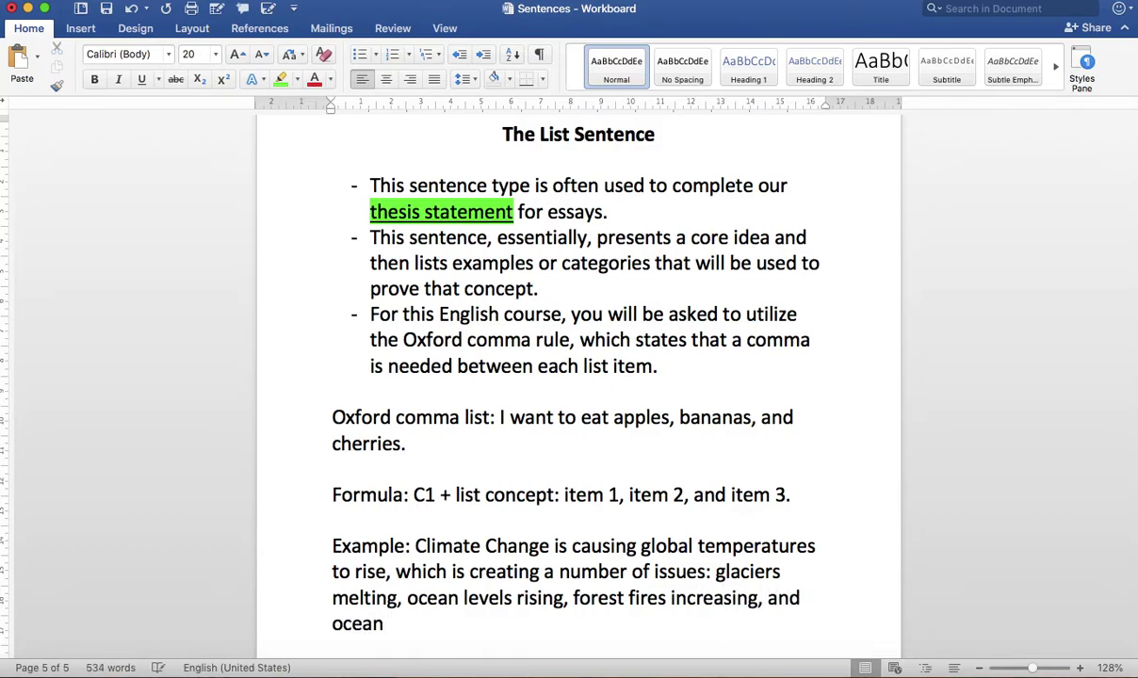
{"action": "type", "text": "acidification"}
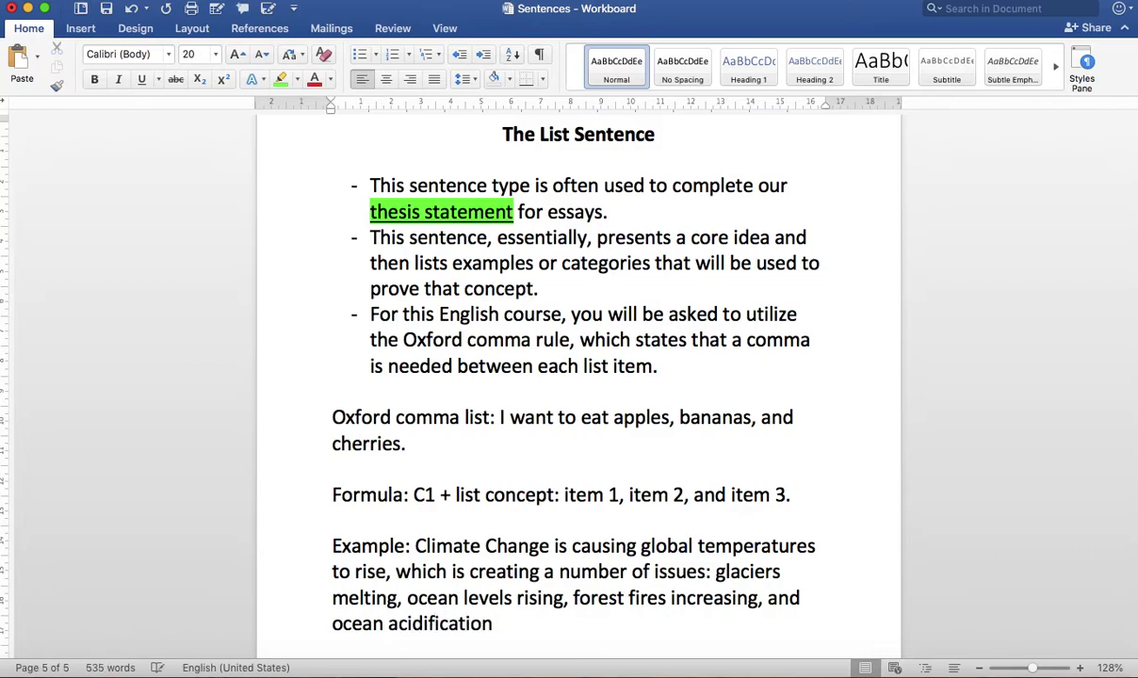
{"action": "type", "text": " skyrtocket"}
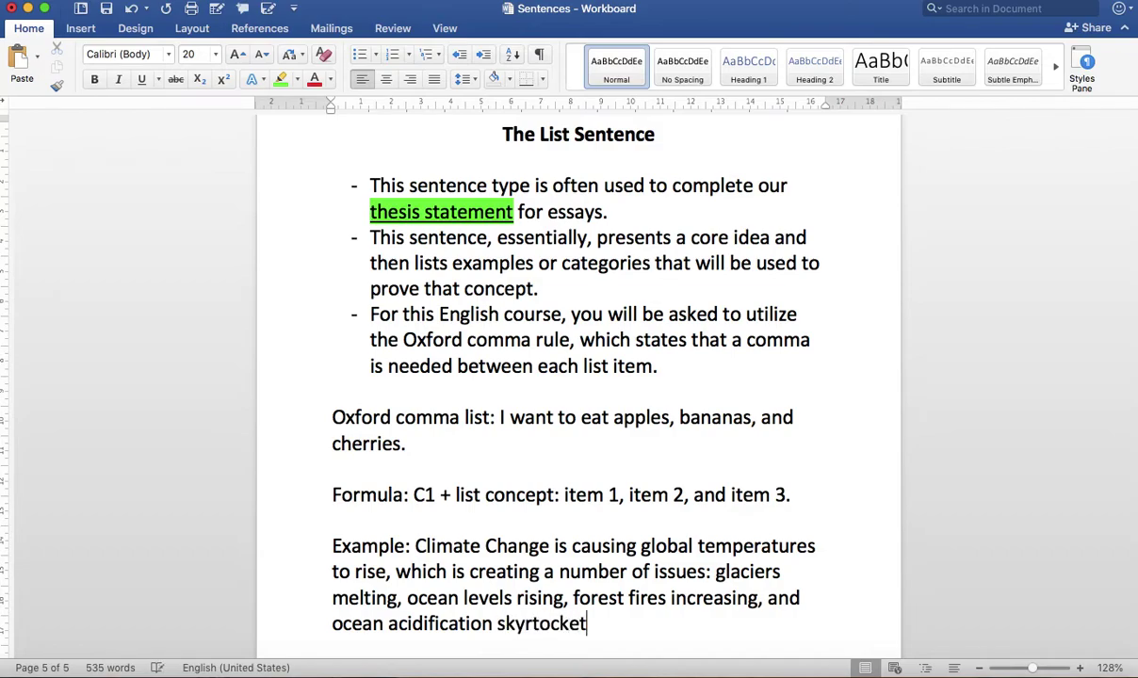
{"action": "key", "text": "BackSpace"}
{"action": "key", "text": "BackSpace"}
{"action": "key", "text": "BackSpace"}
{"action": "key", "text": "BackSpace"}
{"action": "key", "text": "BackSpace"}
{"action": "key", "text": "BackSpace"}
{"action": "type", "text": "ocketing."}
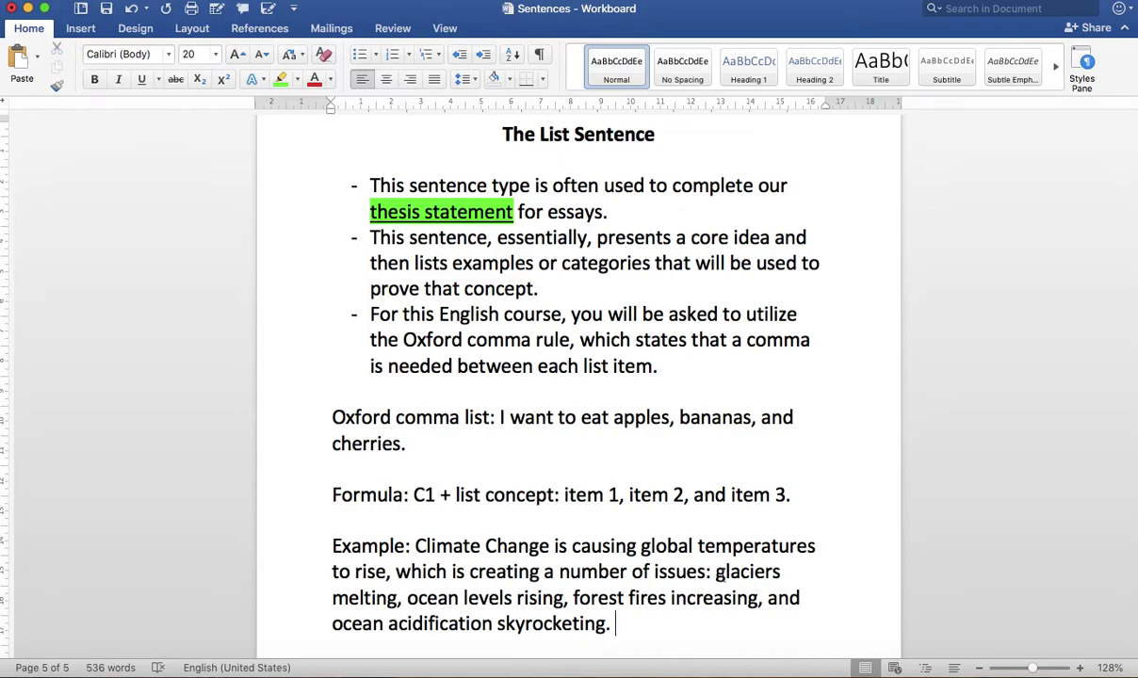
- Number the label of the climate change example so it reads "Example 1:"
{"action": "right_click", "coordinate": [407, 547]}
{"action": "left_click", "coordinate": [401, 544]}
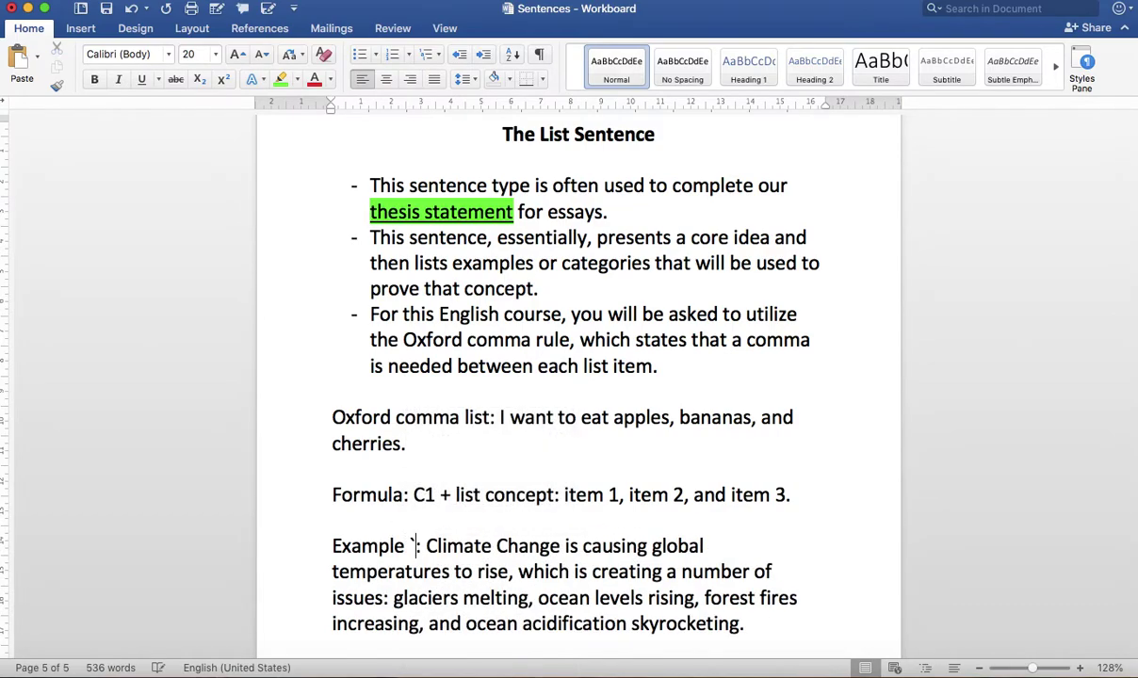
{"action": "type", "text": "1"}
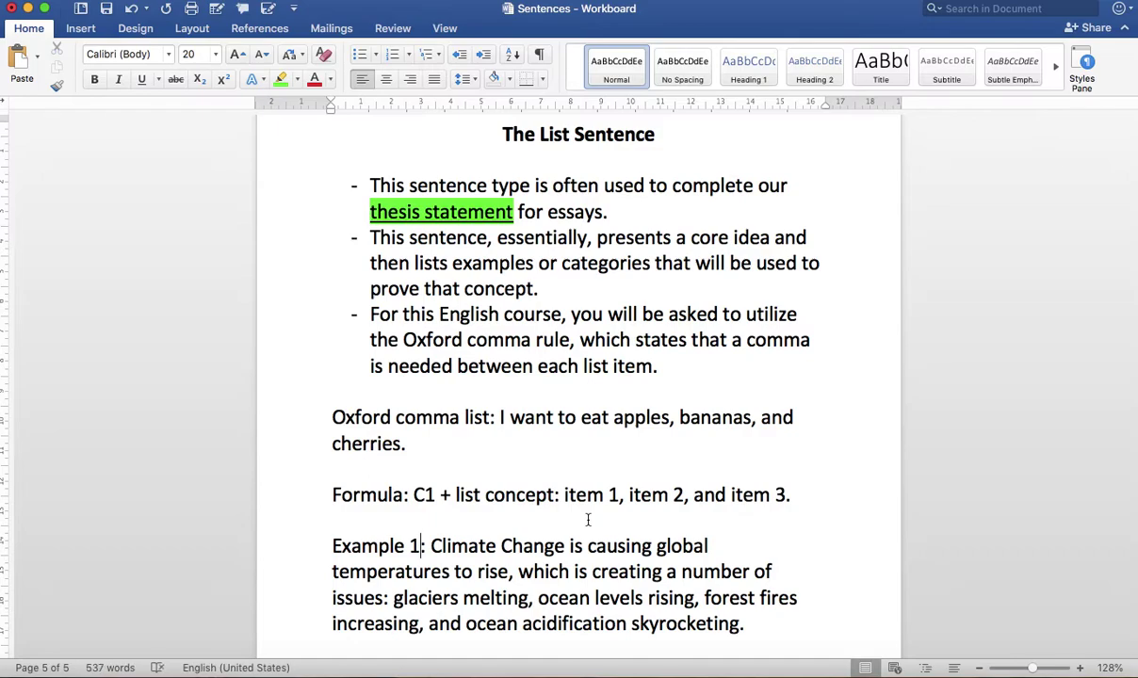
- Highlight the whole "Formula: C1 + list concept: item 1, item 2, and item 3." line in turquoise
{"action": "scroll", "coordinate": [588, 521], "scroll_direction": "down", "scroll_amount": 2}
{"action": "left_click", "coordinate": [751, 562]}
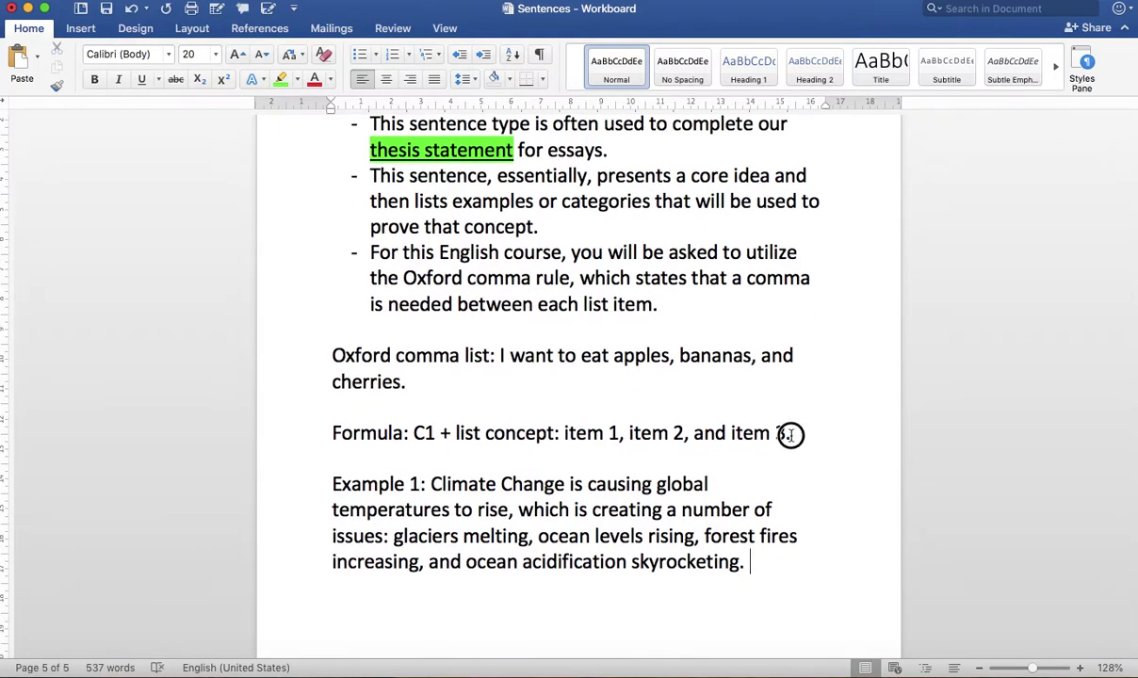
{"action": "left_click_drag", "start_coordinate": [800, 434], "coordinate": [337, 427]}
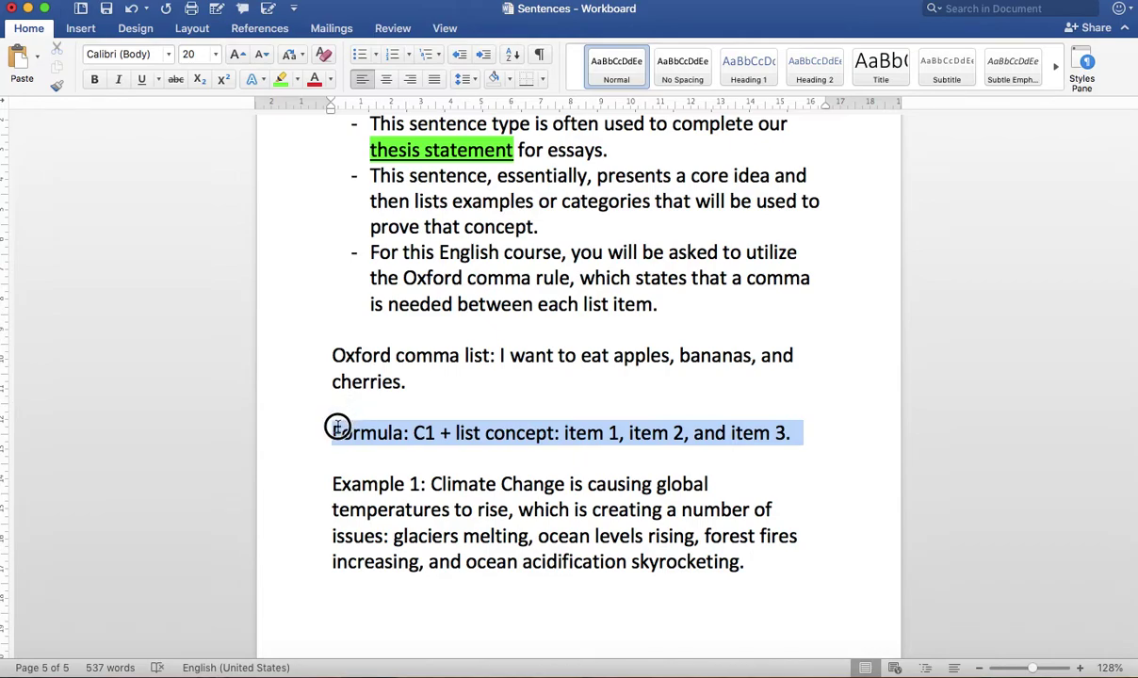
{"action": "left_click", "coordinate": [298, 79]}
{"action": "left_click", "coordinate": [342, 136]}
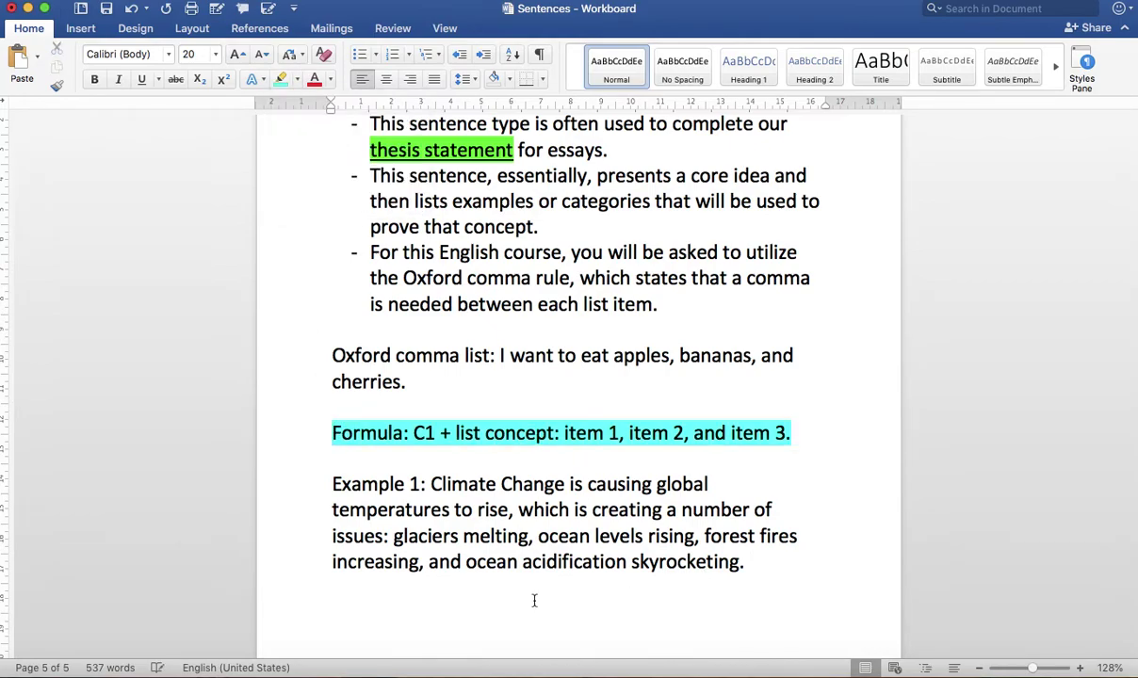
- Examine the colon and the individual list items in Example 1 against the formula
{"action": "left_click_drag", "start_coordinate": [414, 564], "coordinate": [747, 563]}
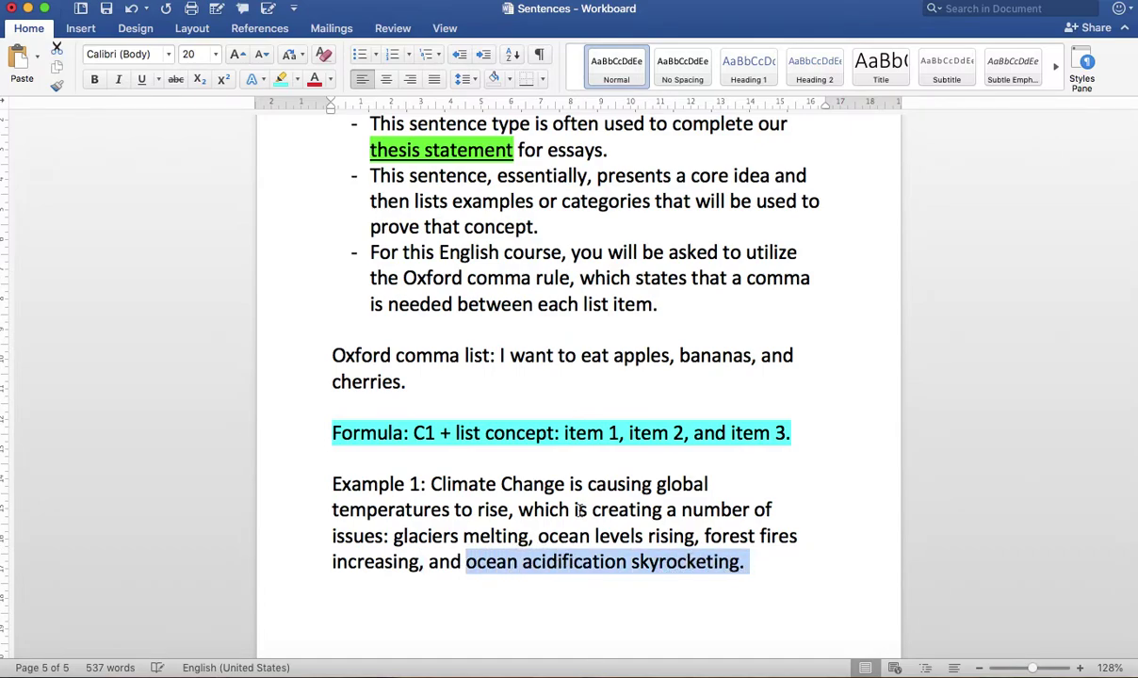
{"action": "left_click_drag", "start_coordinate": [388, 538], "coordinate": [376, 536]}
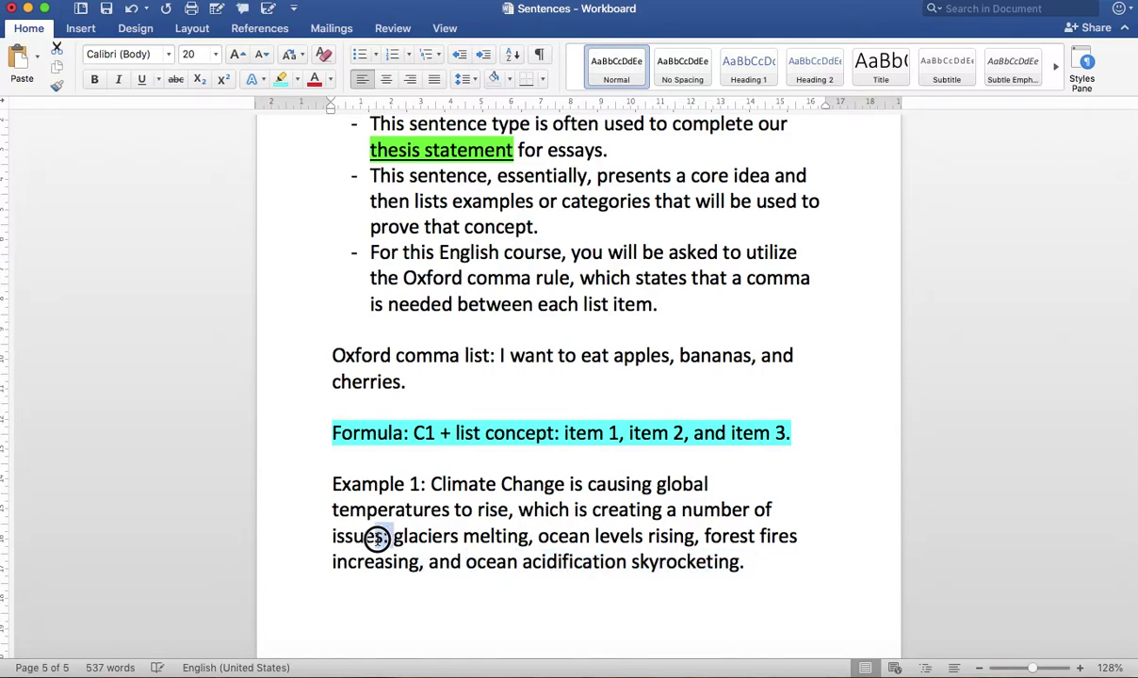
{"action": "left_click_drag", "start_coordinate": [525, 538], "coordinate": [393, 536]}
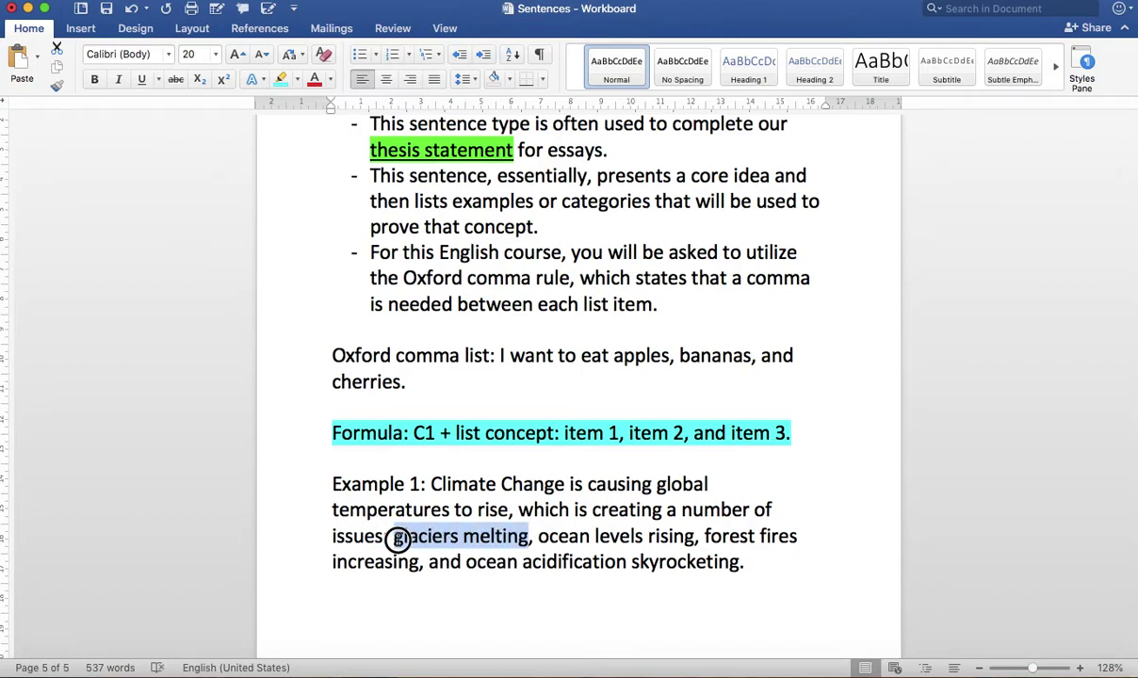
{"action": "left_click_drag", "start_coordinate": [693, 536], "coordinate": [540, 536]}
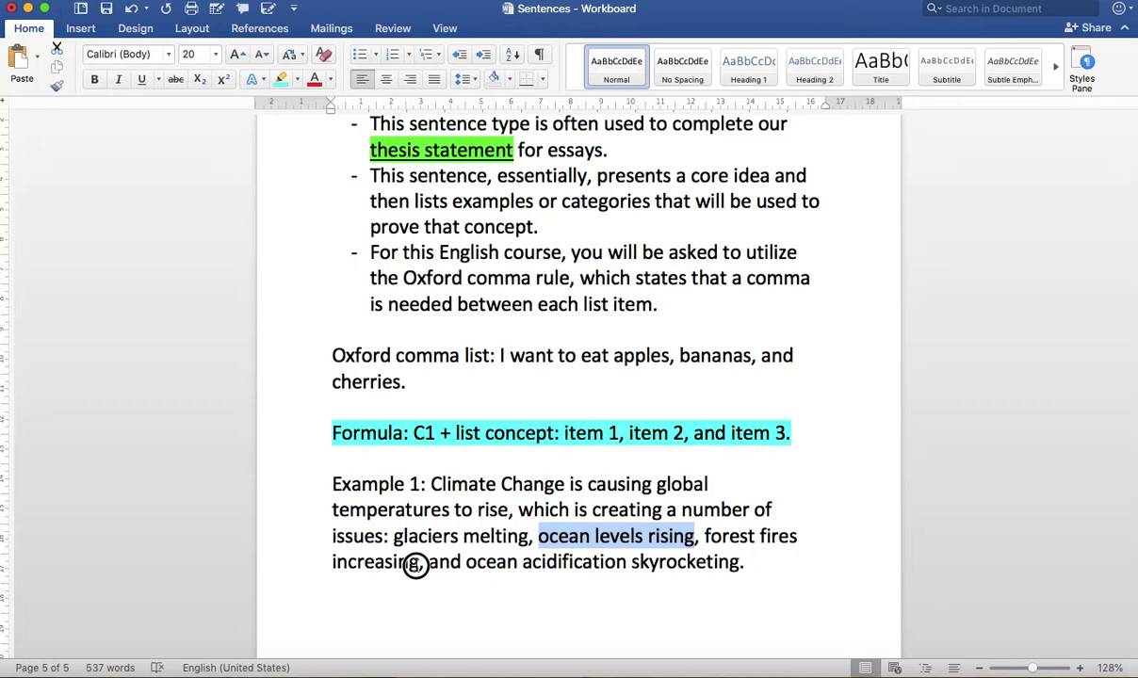
{"action": "left_click_drag", "start_coordinate": [420, 562], "coordinate": [744, 564]}
- Add a paragraph below Example 1, after a blank line, reading "Note: all of the items in the above list are writing in the same way."
{"action": "left_click", "coordinate": [751, 563]}
{"action": "key", "text": "Return"}
{"action": "key", "text": "Return"}
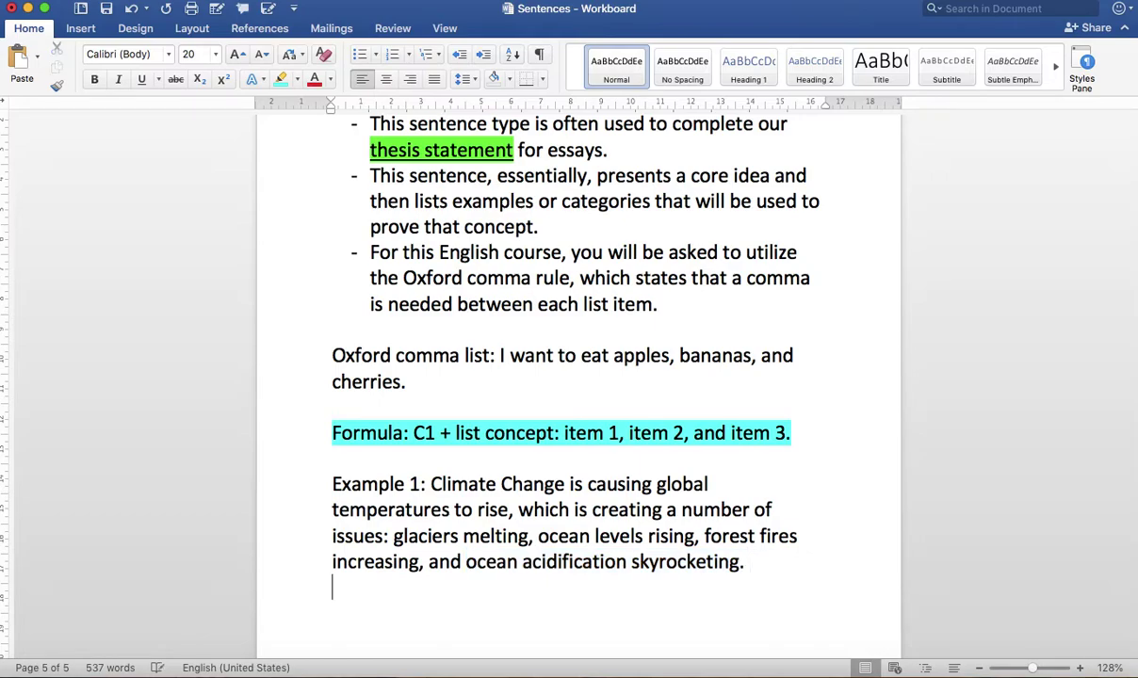
{"action": "type", "text": "Note: "}
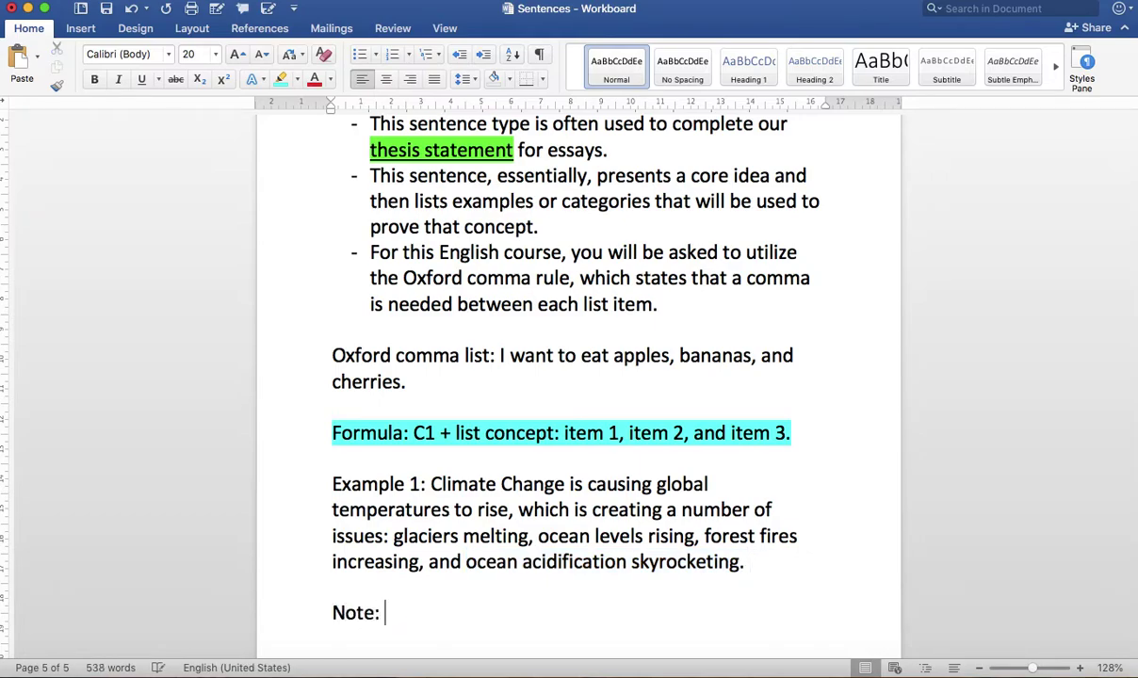
{"action": "type", "text": "all of the item"}
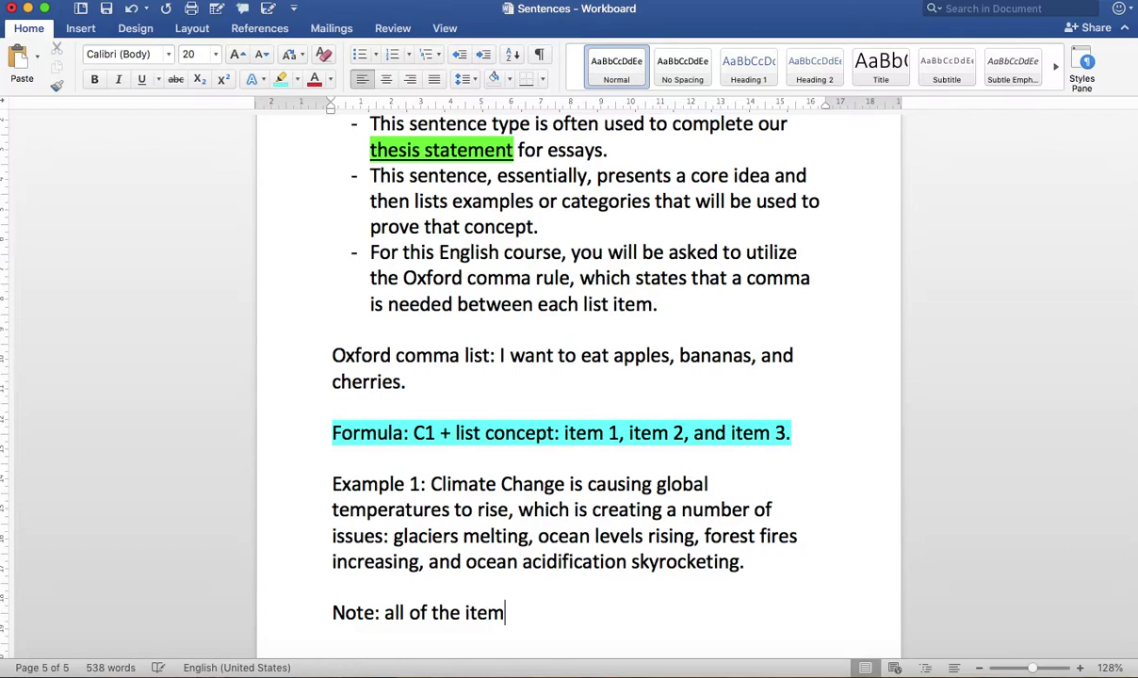
{"action": "type", "text": "s in the abo"}
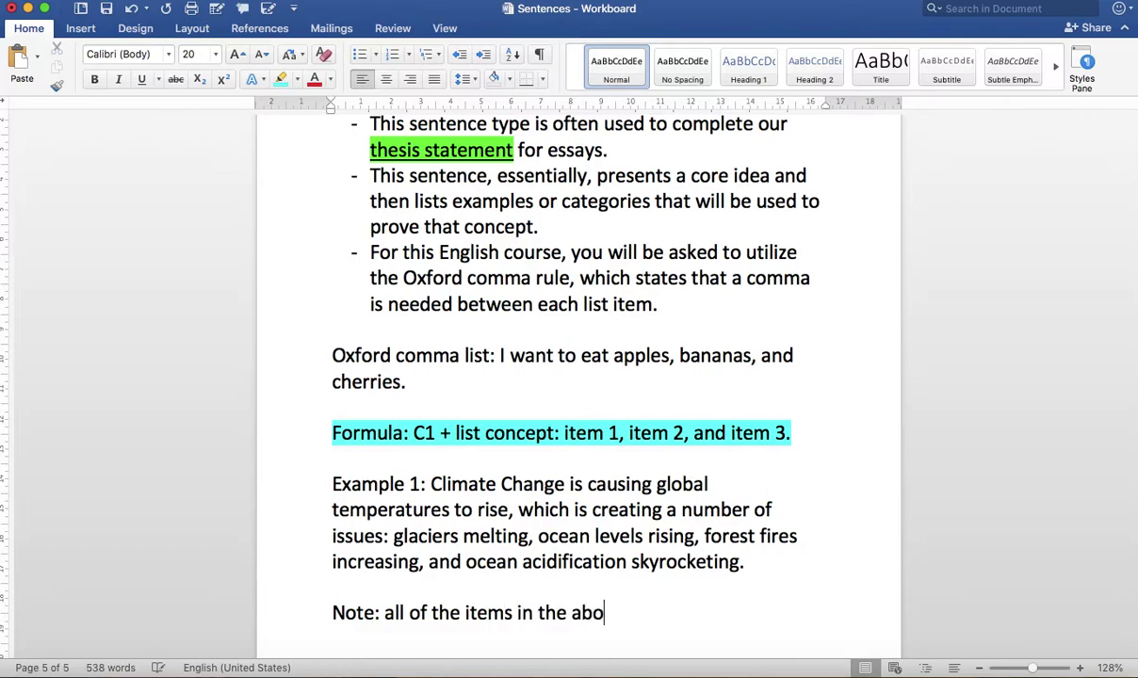
{"action": "type", "text": "ve list are"}
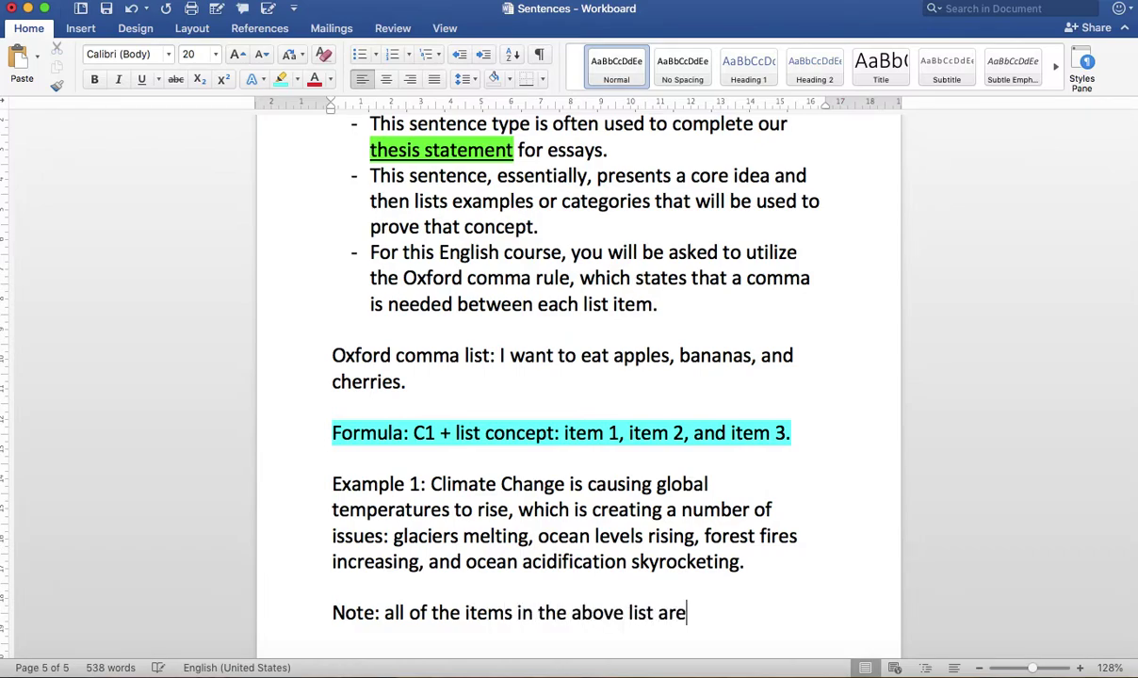
{"action": "type", "text": " writing"}
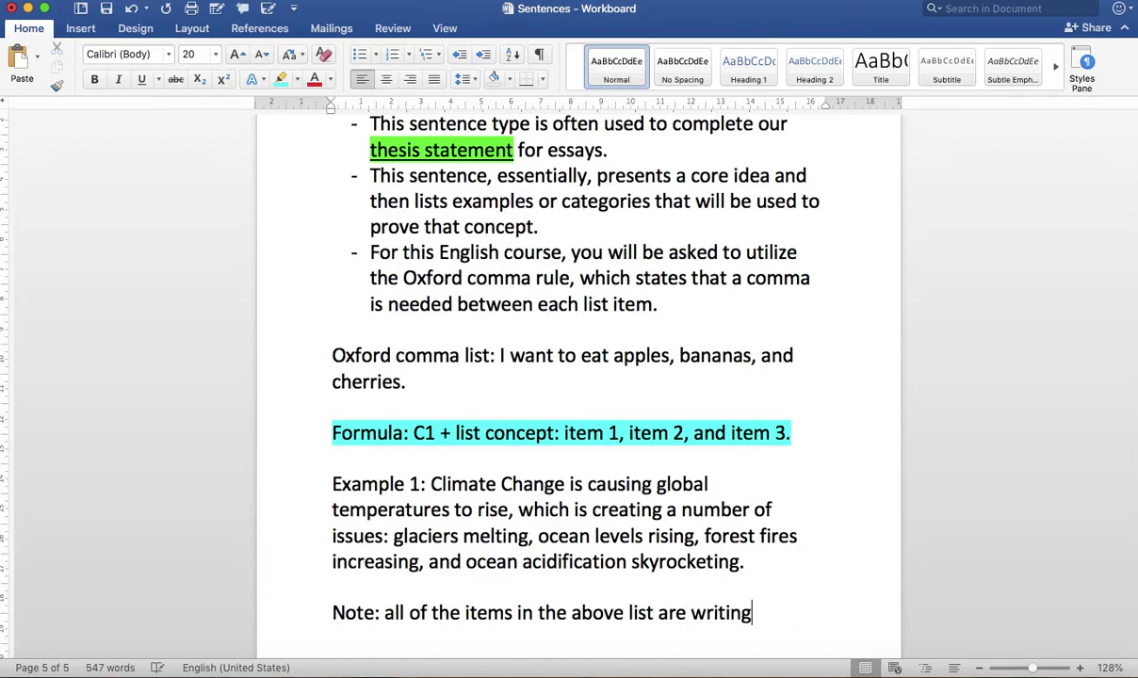
{"action": "type", "text": " in the same way."}
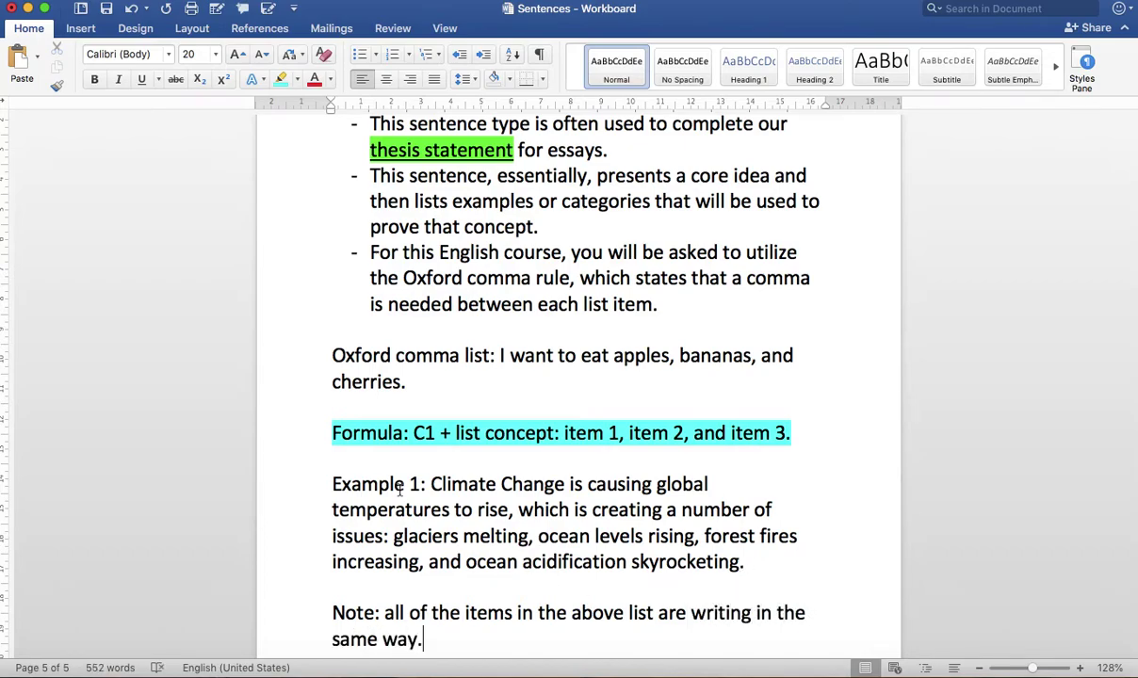
- Examine each list item in Example 1, comparing its noun part with its closing "-ing" word
{"action": "double_click", "coordinate": [442, 536]}
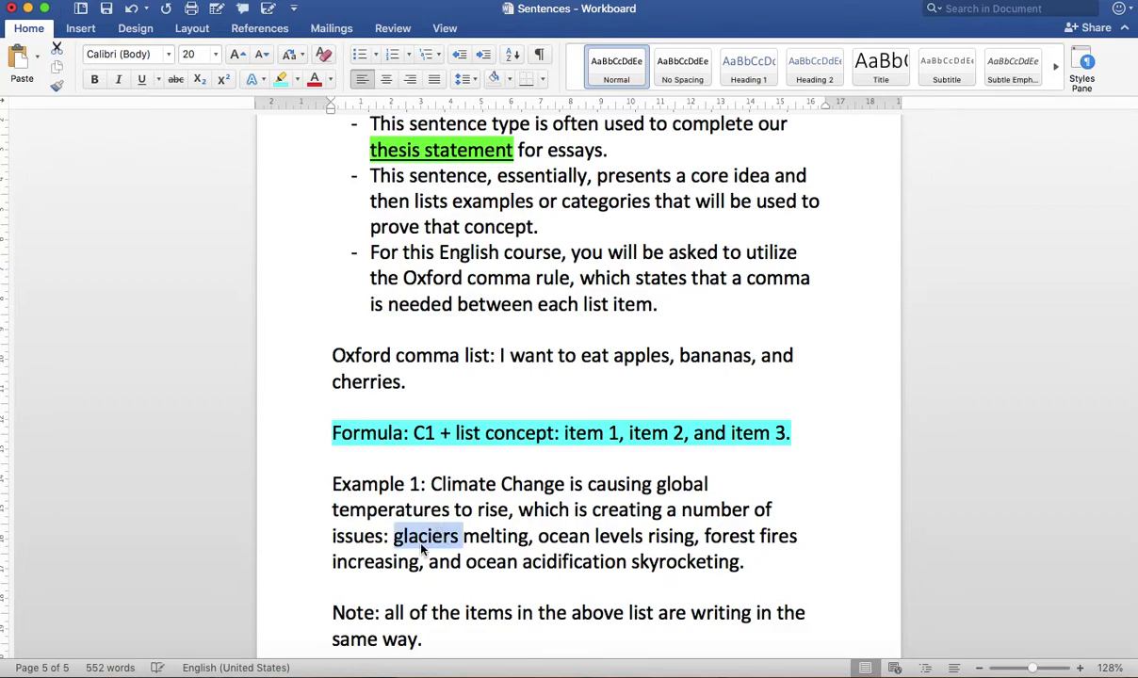
{"action": "left_click", "coordinate": [462, 536]}
{"action": "left_click_drag", "start_coordinate": [459, 535], "coordinate": [528, 538]}
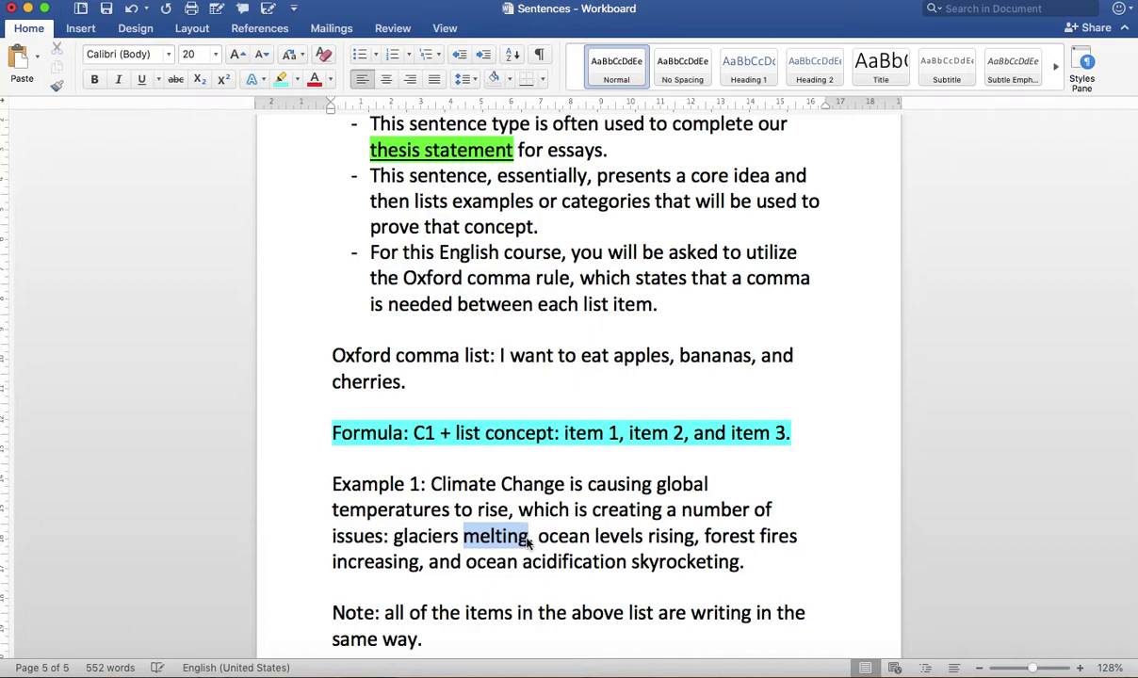
{"action": "double_click", "coordinate": [426, 536]}
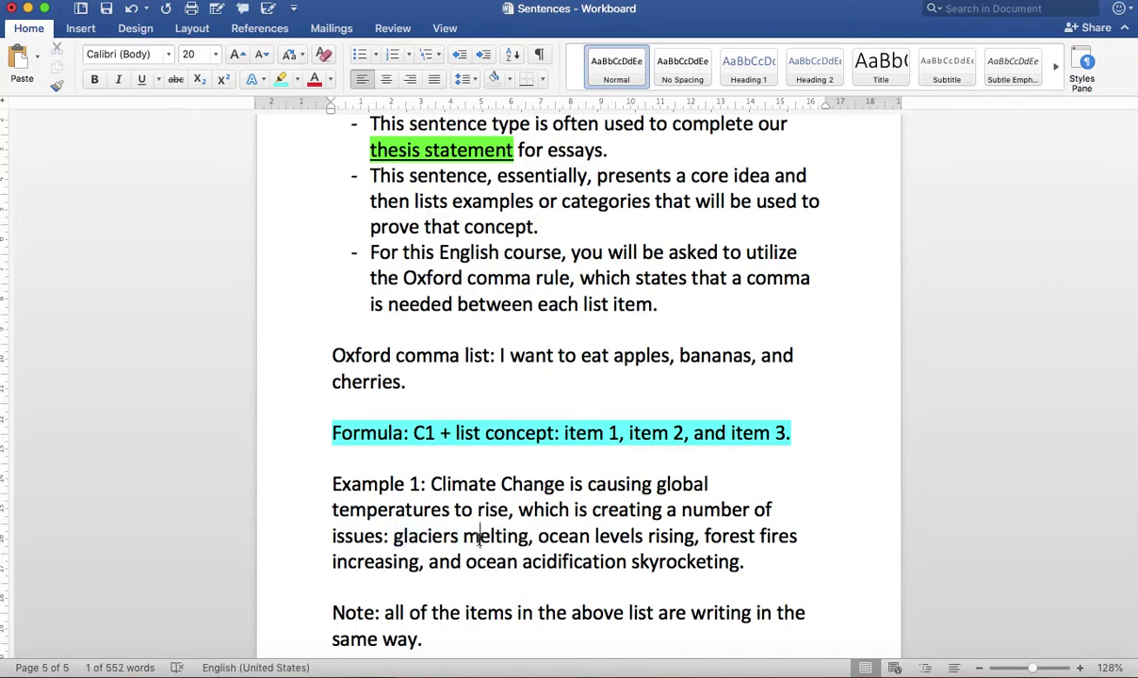
{"action": "double_click", "coordinate": [471, 537]}
{"action": "double_click", "coordinate": [572, 534]}
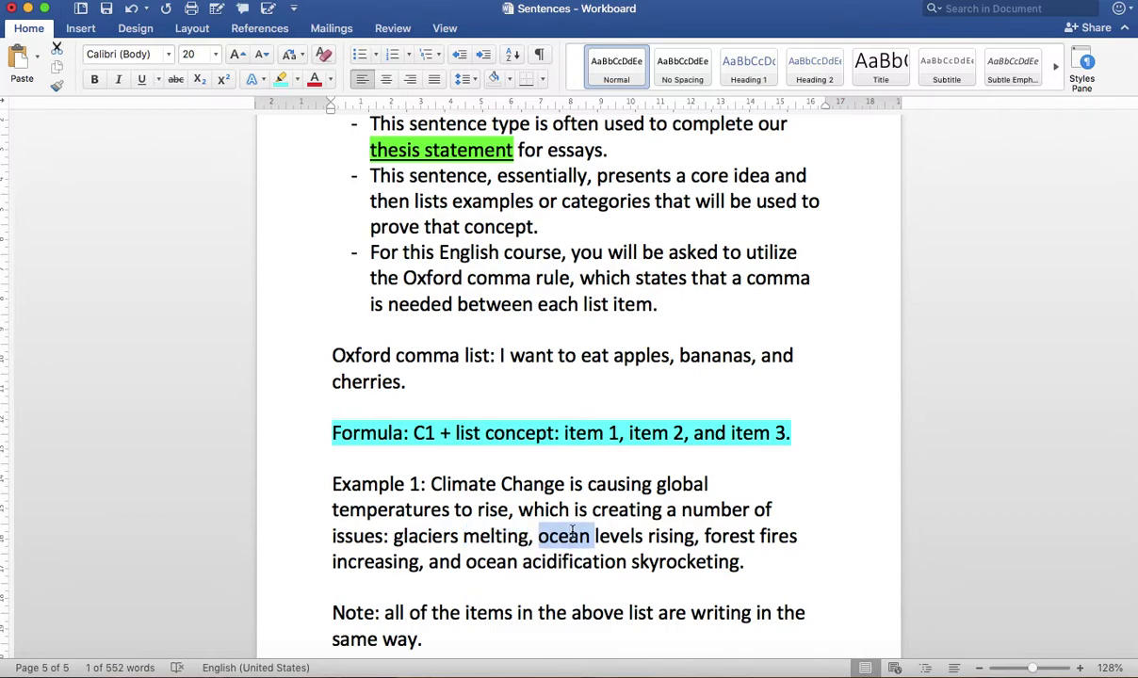
{"action": "left_click_drag", "start_coordinate": [641, 536], "coordinate": [533, 536]}
{"action": "double_click", "coordinate": [676, 536]}
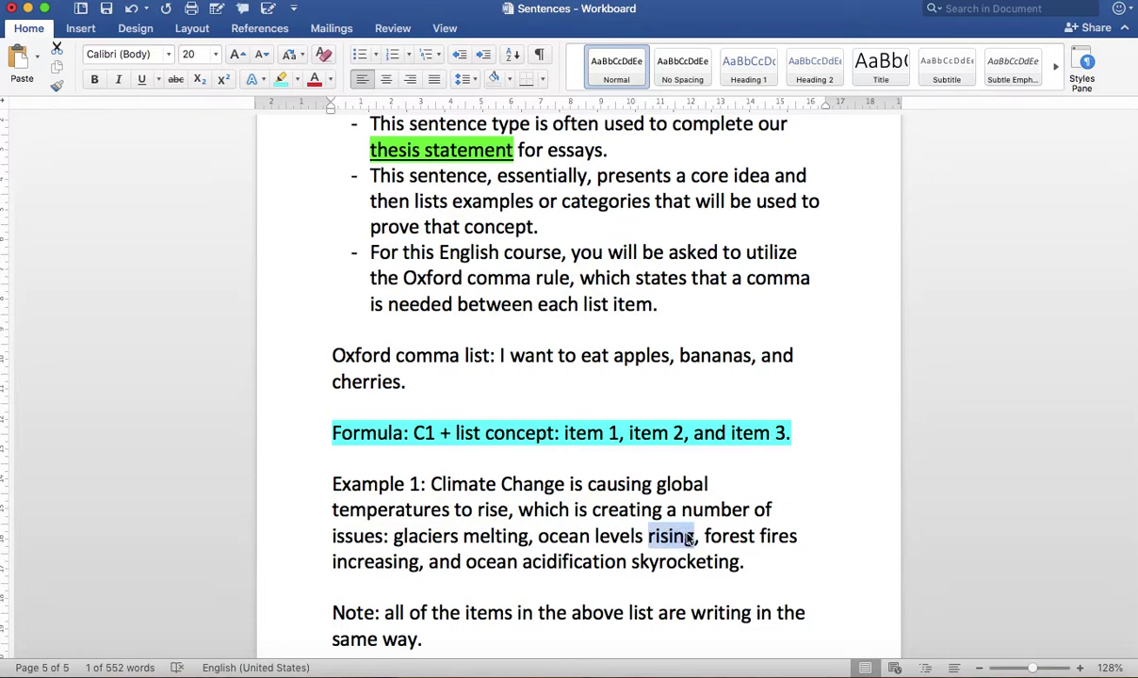
{"action": "left_click_drag", "start_coordinate": [704, 539], "coordinate": [782, 536]}
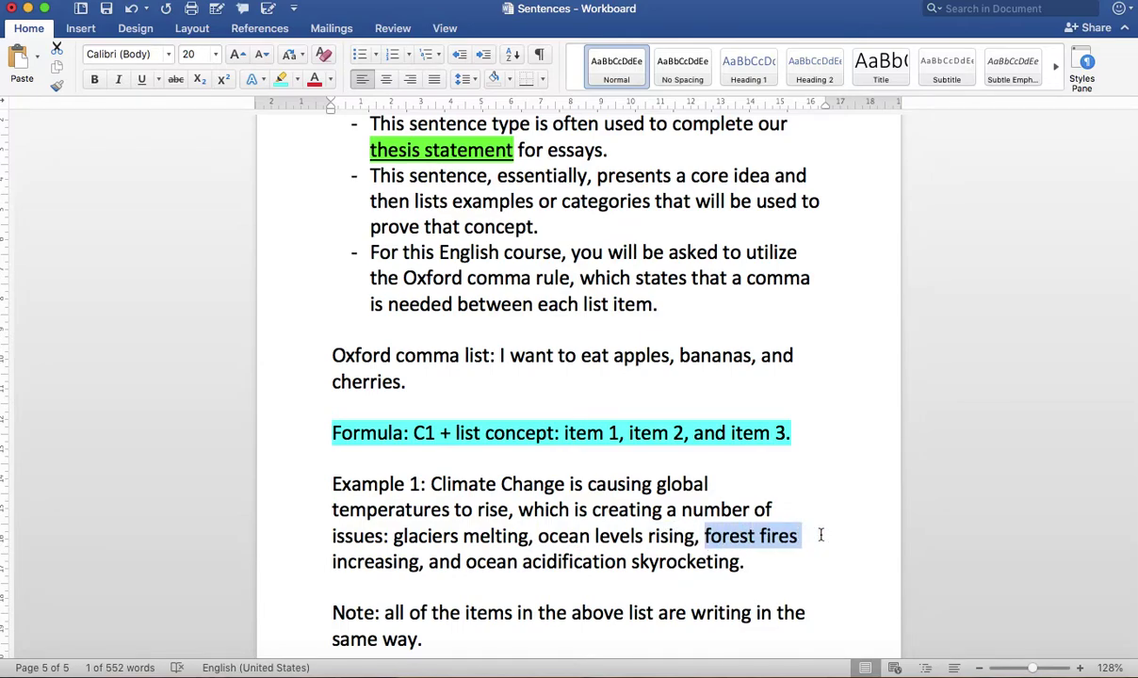
{"action": "double_click", "coordinate": [375, 561]}
{"action": "key", "text": "super+c"}
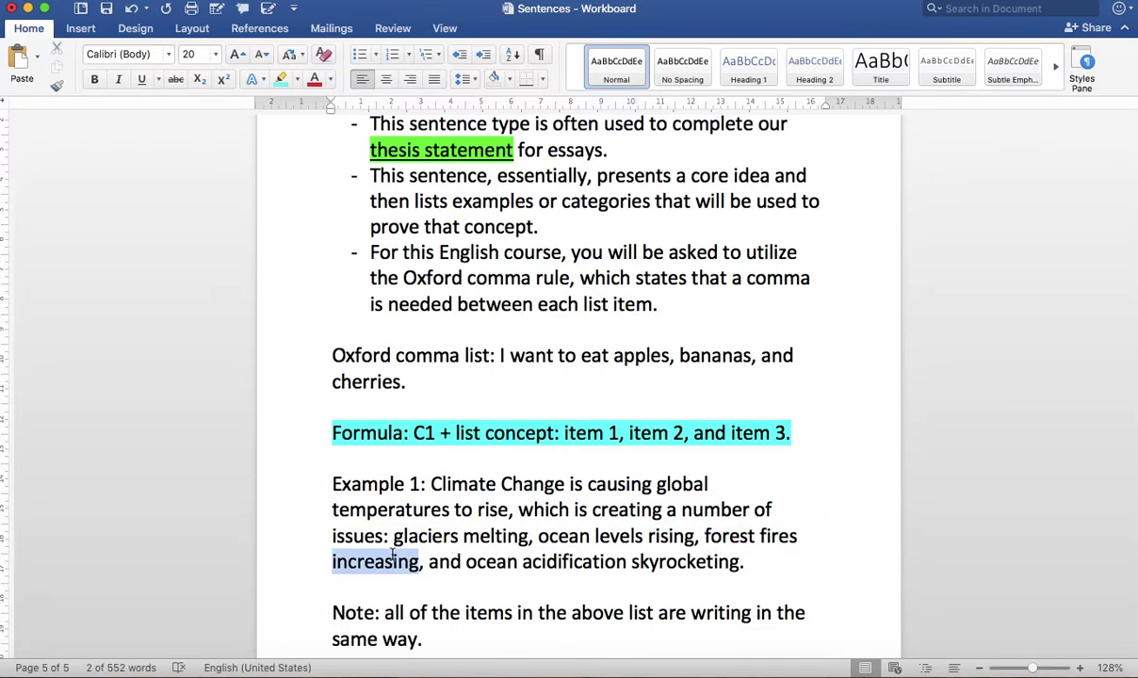
{"action": "left_click_drag", "start_coordinate": [468, 561], "coordinate": [620, 563]}
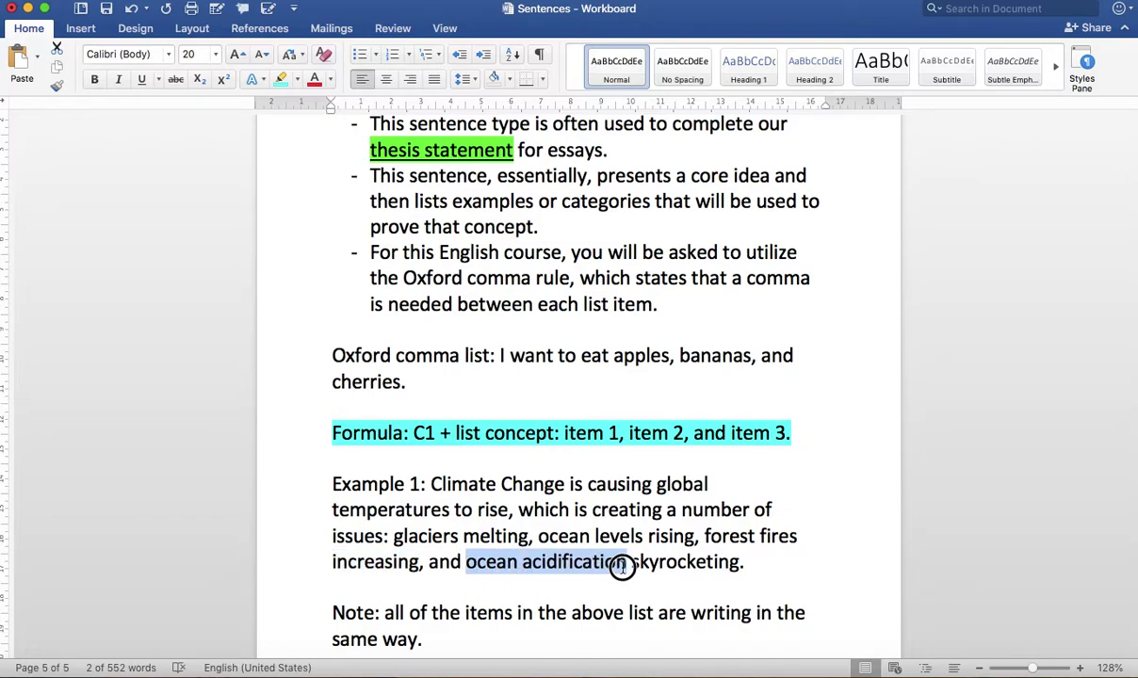
{"action": "double_click", "coordinate": [681, 560]}
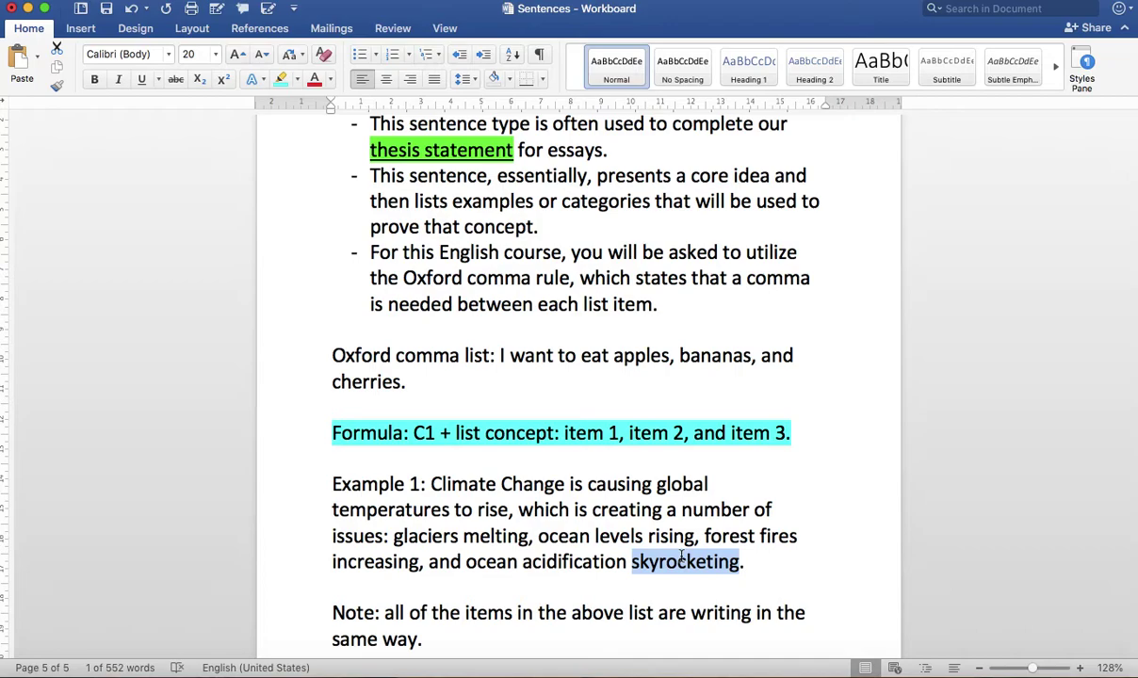
{"action": "left_click_drag", "start_coordinate": [431, 536], "coordinate": [463, 539]}
{"action": "double_click", "coordinate": [502, 536]}
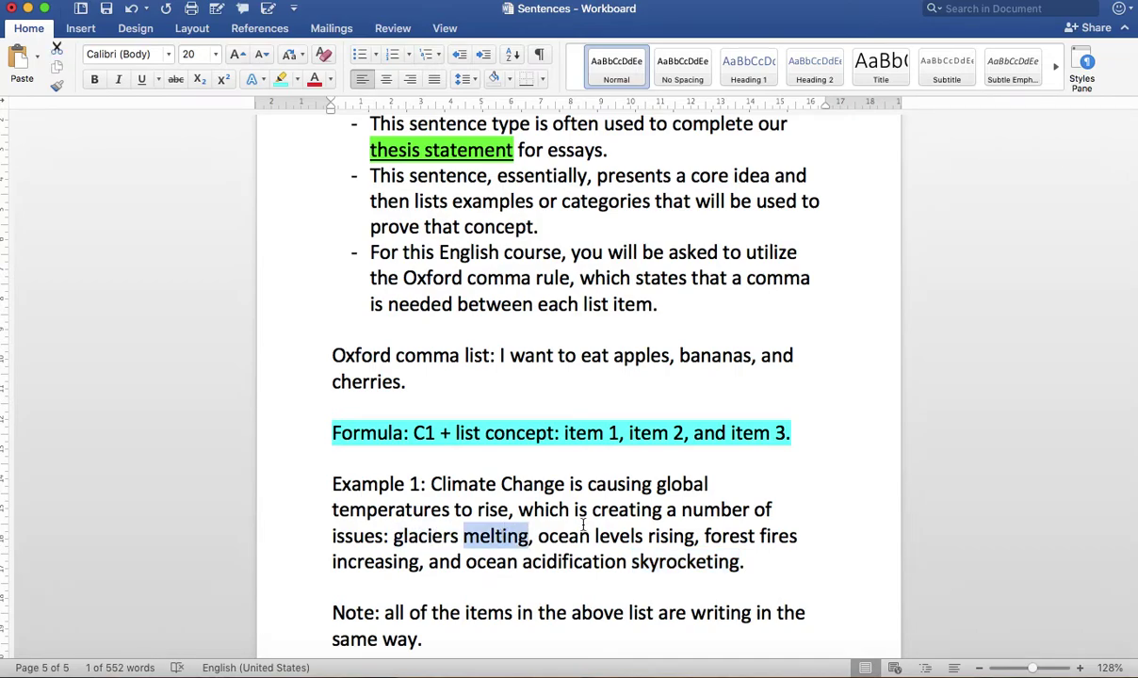
{"action": "left_click_drag", "start_coordinate": [648, 536], "coordinate": [540, 536]}
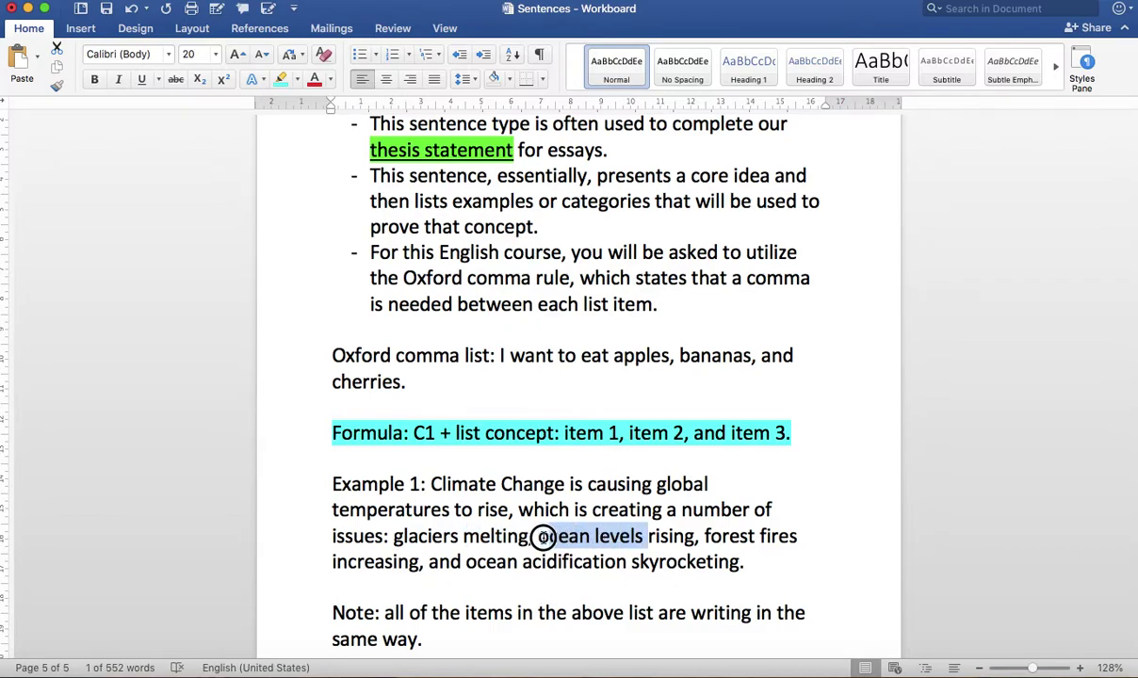
{"action": "double_click", "coordinate": [671, 536]}
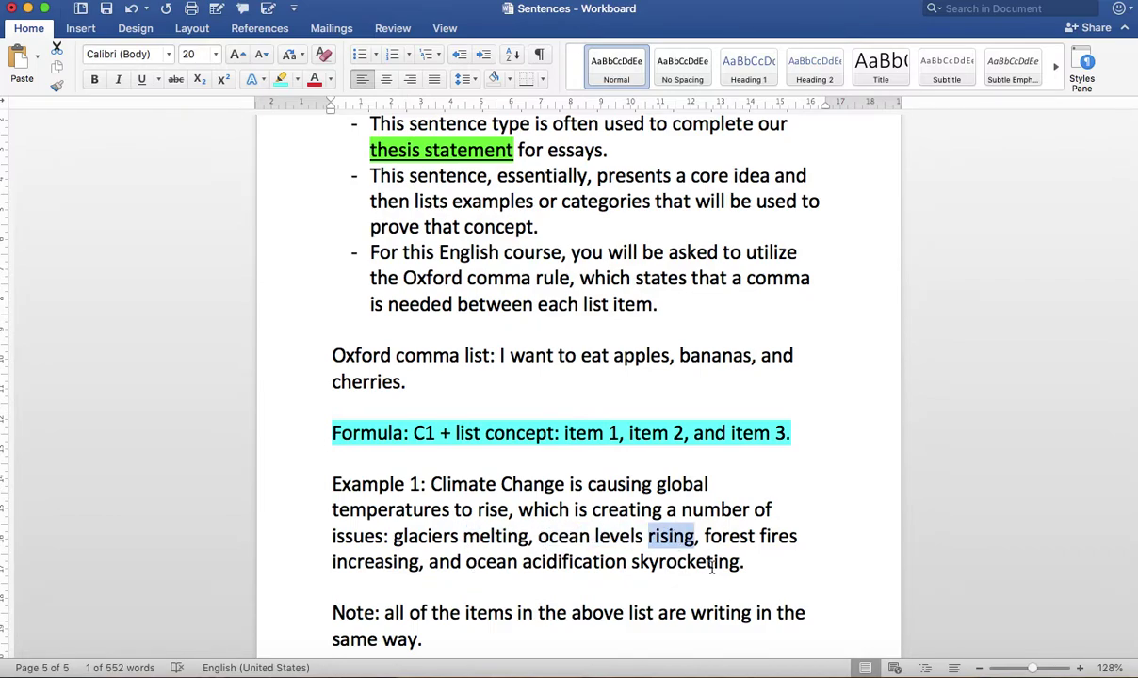
- Add the sentence "Writing lists consistently like this is called parallelism." to the end of the note below Example 1
{"action": "scroll", "coordinate": [612, 599], "scroll_direction": "down", "scroll_amount": 3}
{"action": "left_click", "coordinate": [445, 545]}
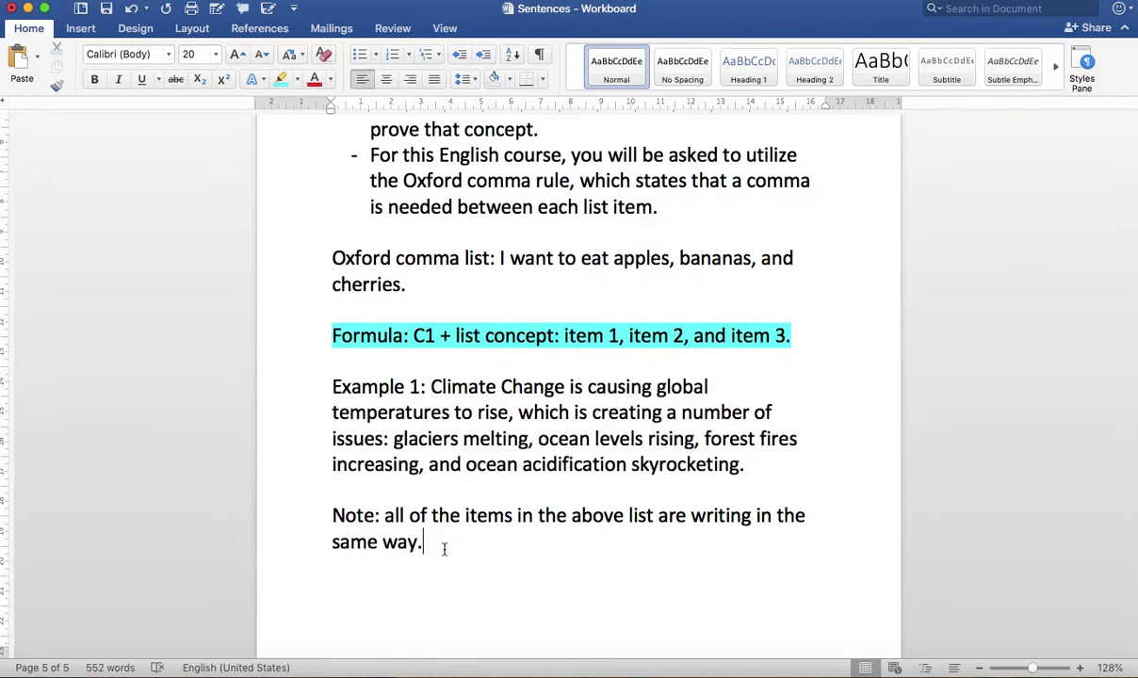
{"action": "type", "text": "Writing lists c"}
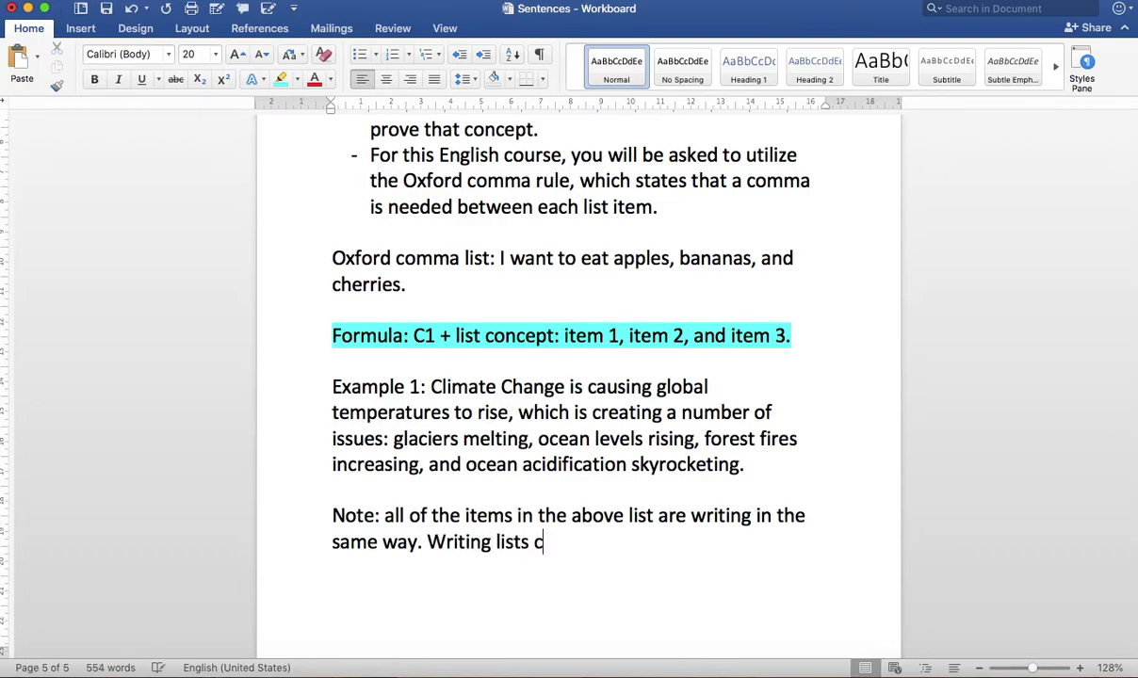
{"action": "type", "text": "onsistently like this"}
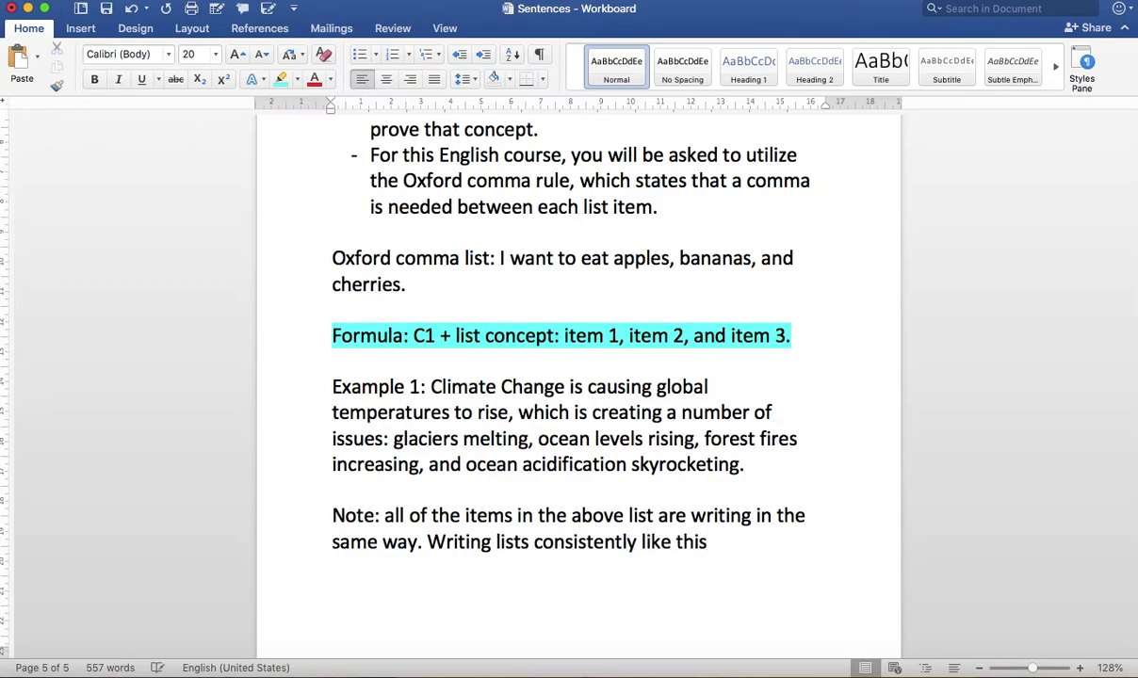
{"action": "type", "text": " is called para"}
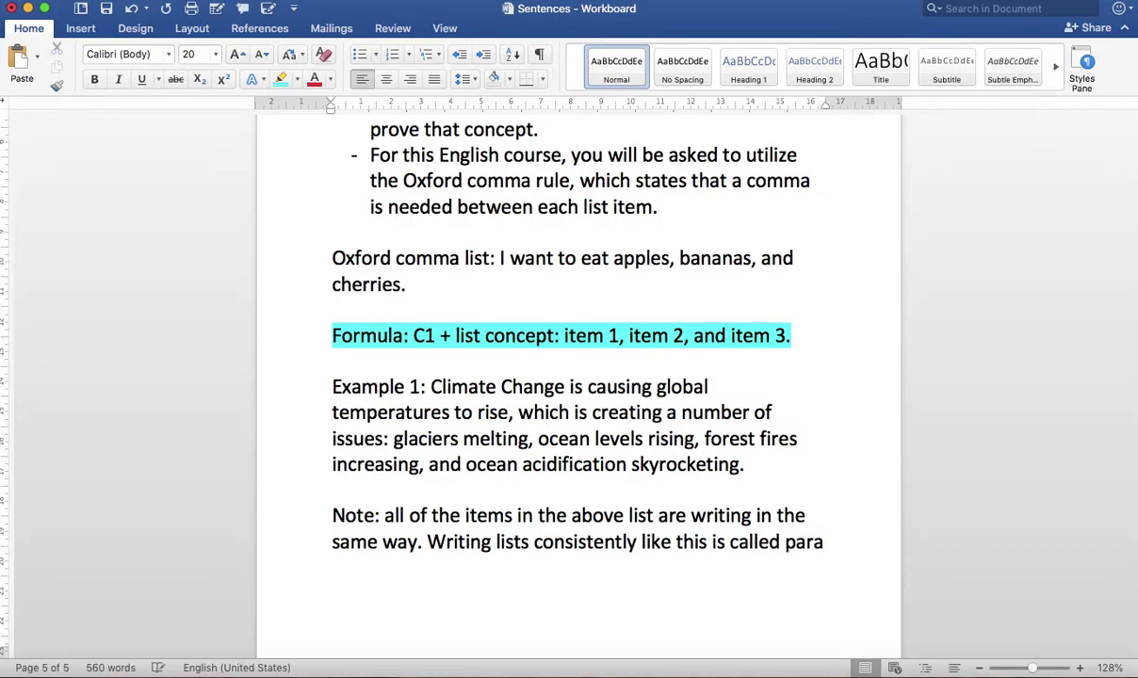
{"action": "type", "text": "llelmi"}
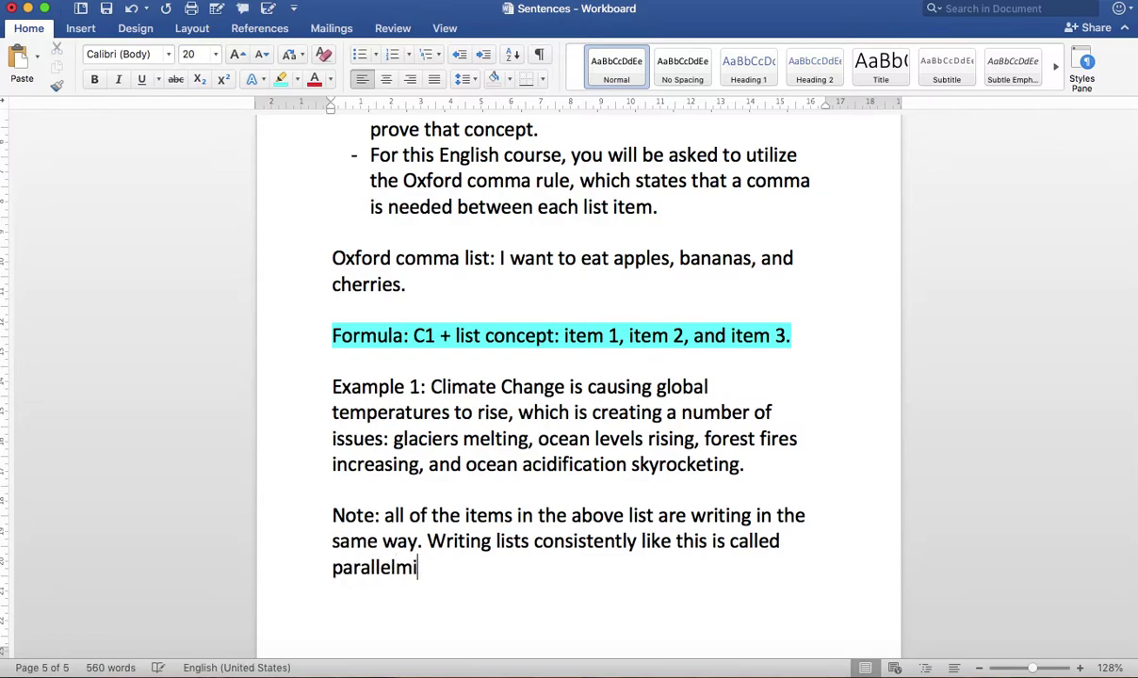
{"action": "key", "text": "BackSpace"}
{"action": "key", "text": "BackSpace"}
{"action": "type", "text": "ism."}
- Move the word "increasing" in front of "forest fires" in Example 1's list
{"action": "left_click_drag", "start_coordinate": [418, 465], "coordinate": [329, 465]}
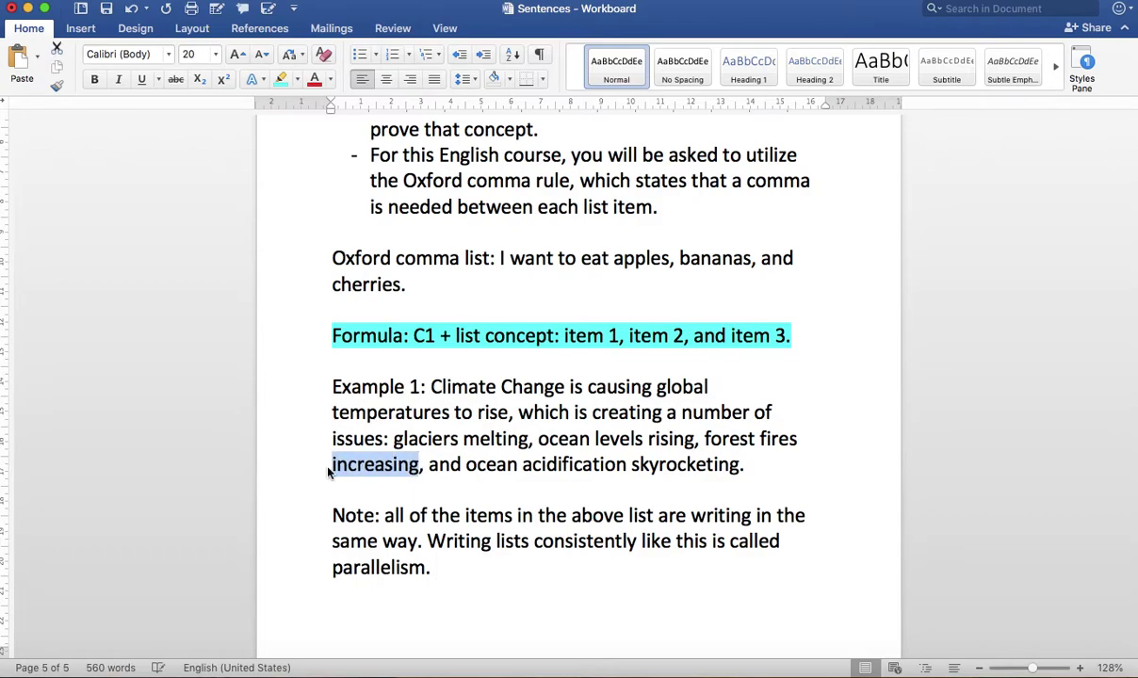
{"action": "key", "text": "BackSpace"}
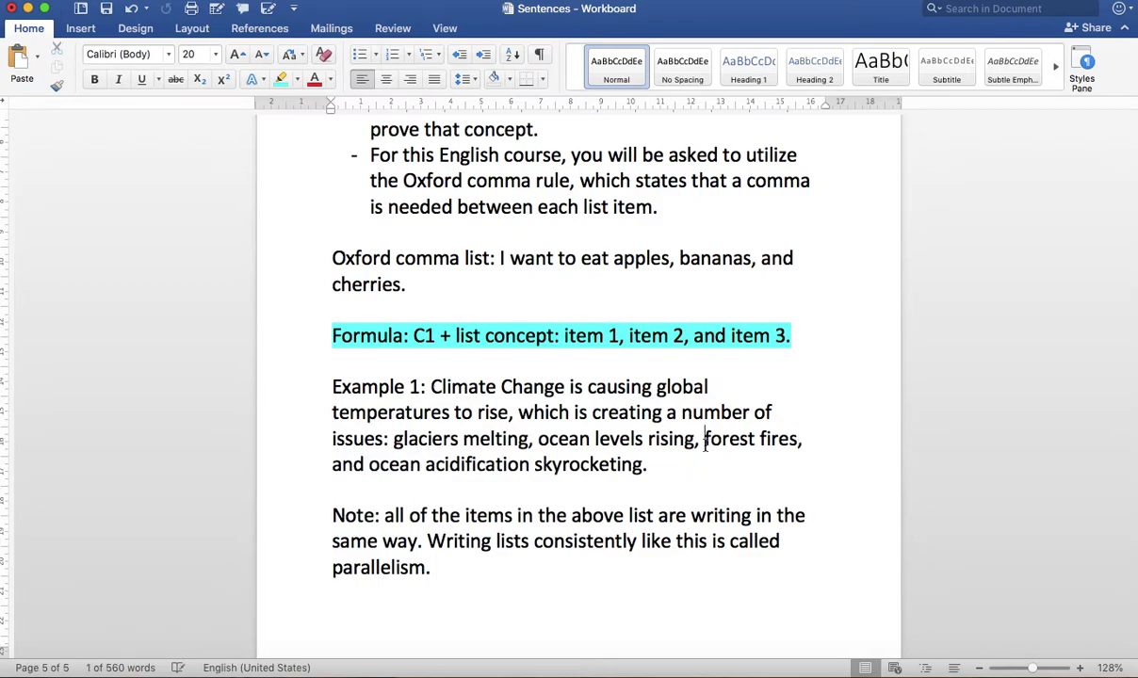
{"action": "key", "text": "super+v"}
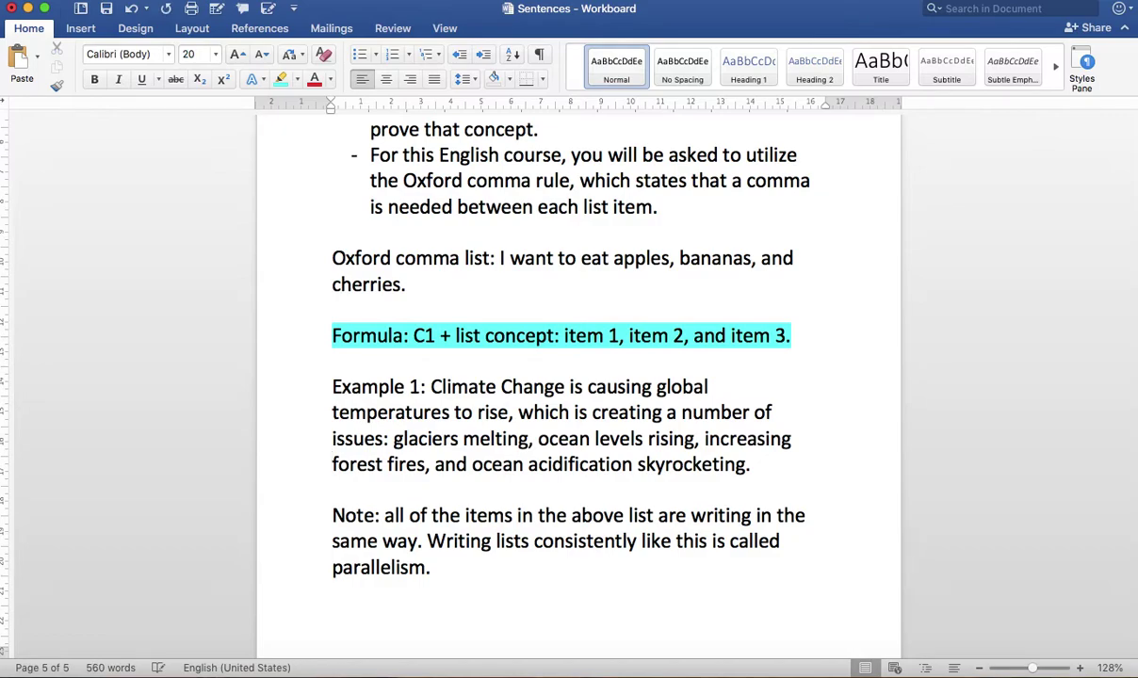
- Comment on "increasing forest fires," in Example 1 with "-0.25: [Writer's Toolkit]: Parallel structure error; be consistent with all of your list items."
{"action": "double_click", "coordinate": [432, 440]}
{"action": "left_click_drag", "start_coordinate": [462, 440], "coordinate": [697, 439]}
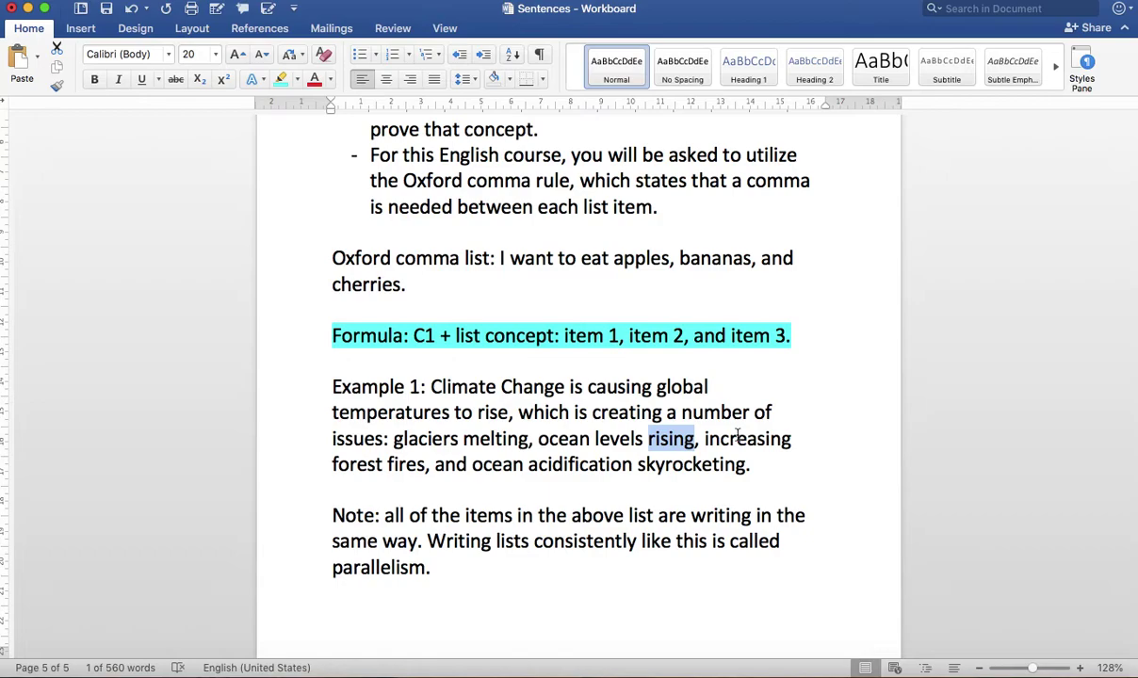
{"action": "left_click_drag", "start_coordinate": [777, 439], "coordinate": [430, 464]}
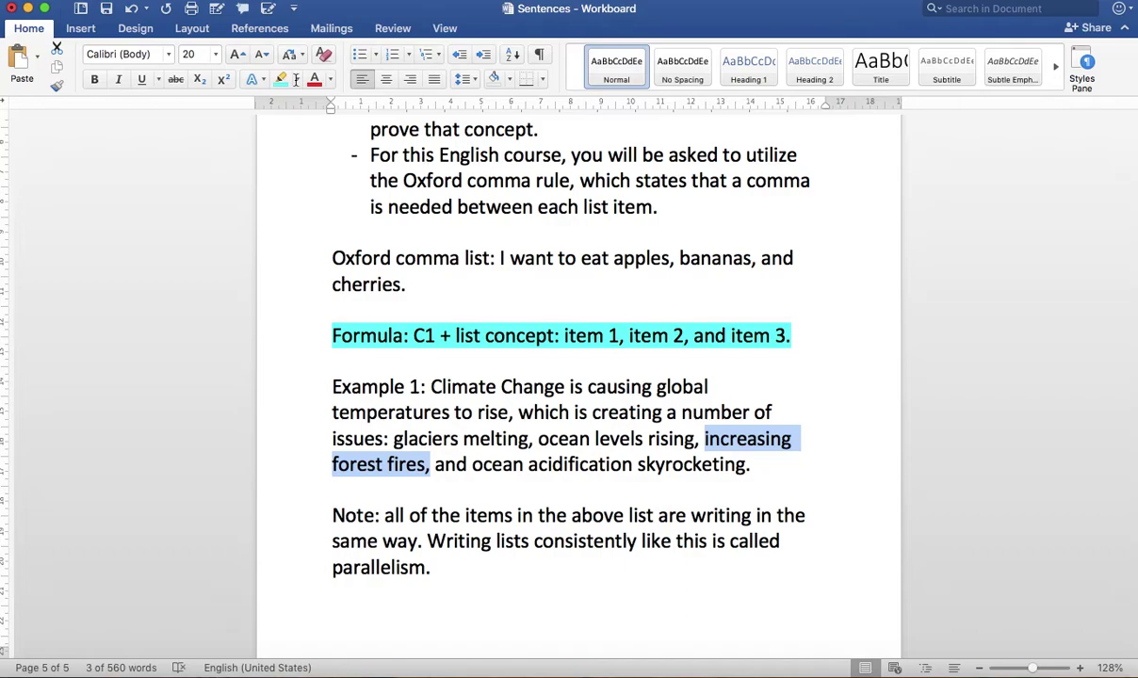
{"action": "left_click", "coordinate": [243, 9]}
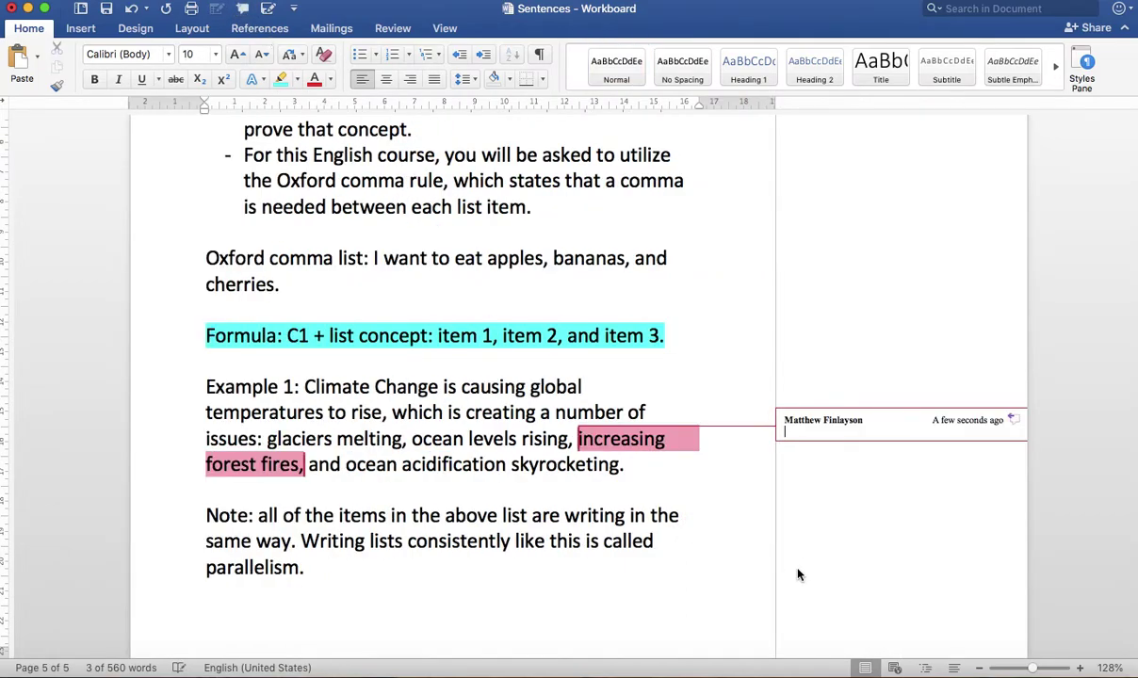
{"action": "type", "text": "-0.25: [Writer"}
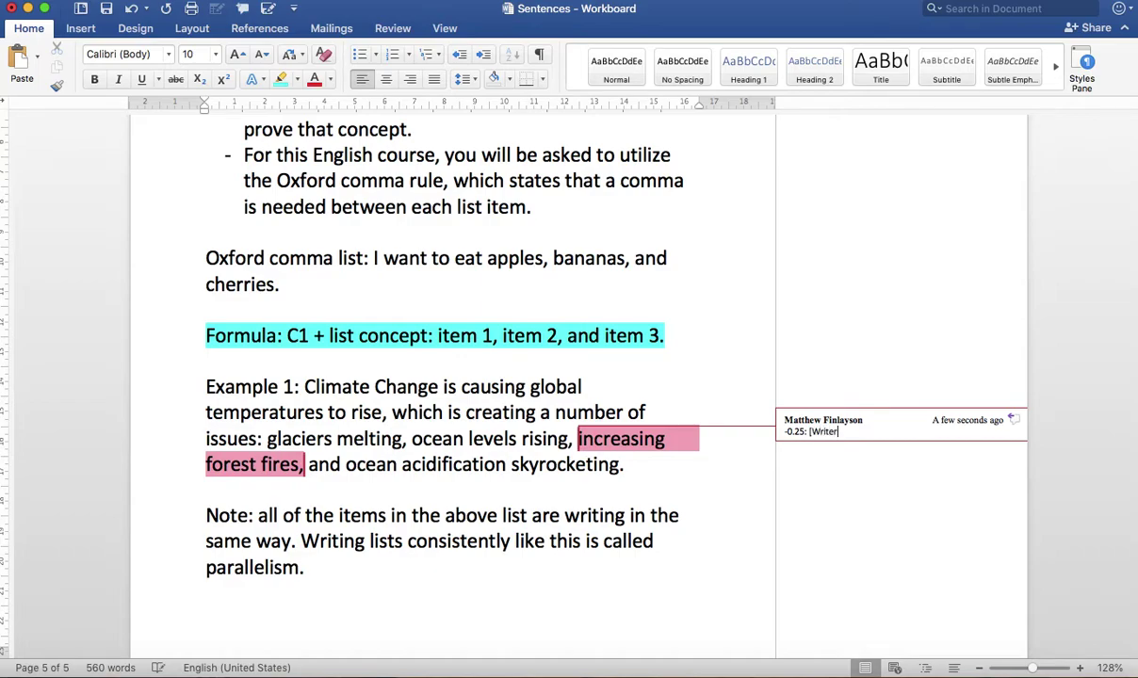
{"action": "type", "text": "'s Toolkit]: Parallel structure error"}
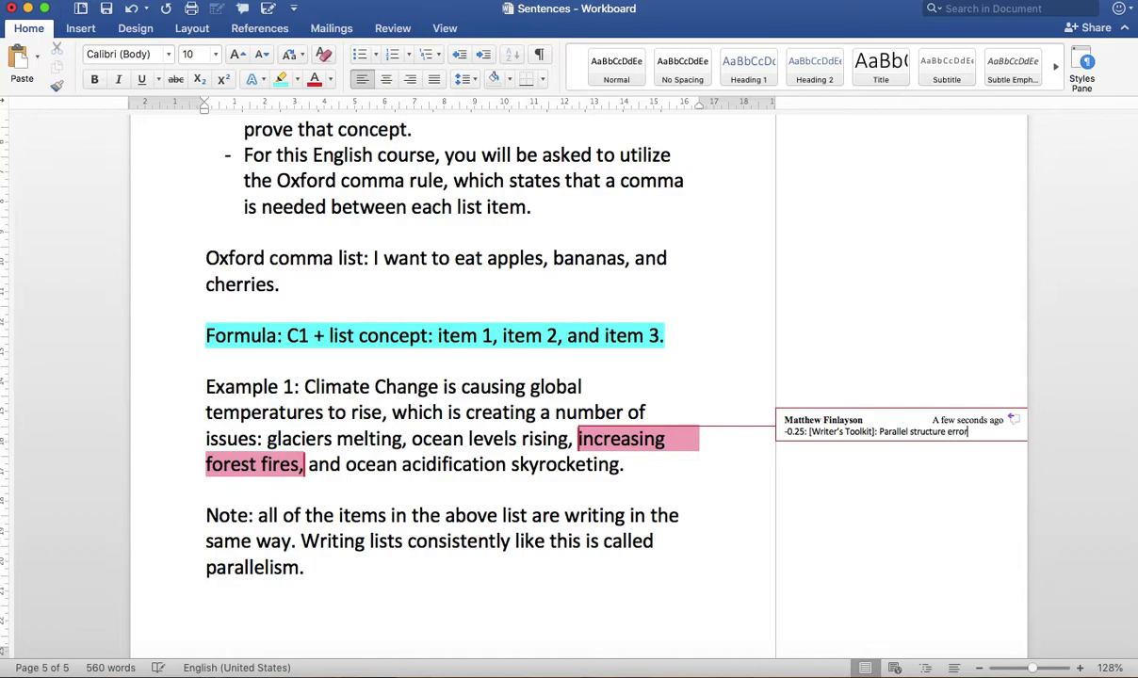
{"action": "type", "text": "consistent with a"}
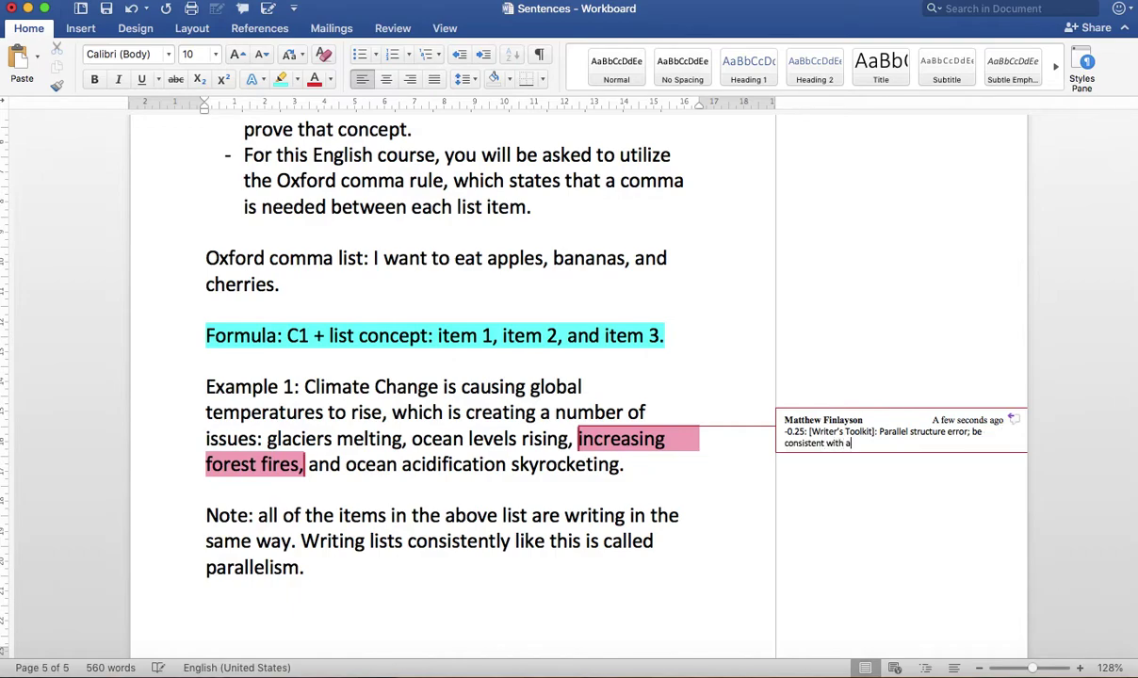
{"action": "type", "text": "ll of th"}
{"action": "key", "text": "BackSpace"}
{"action": "type", "text": "your list items."}
- Undo the whole comment on "increasing forest fires," including its text
{"action": "left_click", "coordinate": [133, 10]}
{"action": "left_click", "coordinate": [133, 9]}
{"action": "left_click", "coordinate": [133, 9]}
{"action": "left_click", "coordinate": [133, 9]}
{"action": "left_click", "coordinate": [133, 10]}
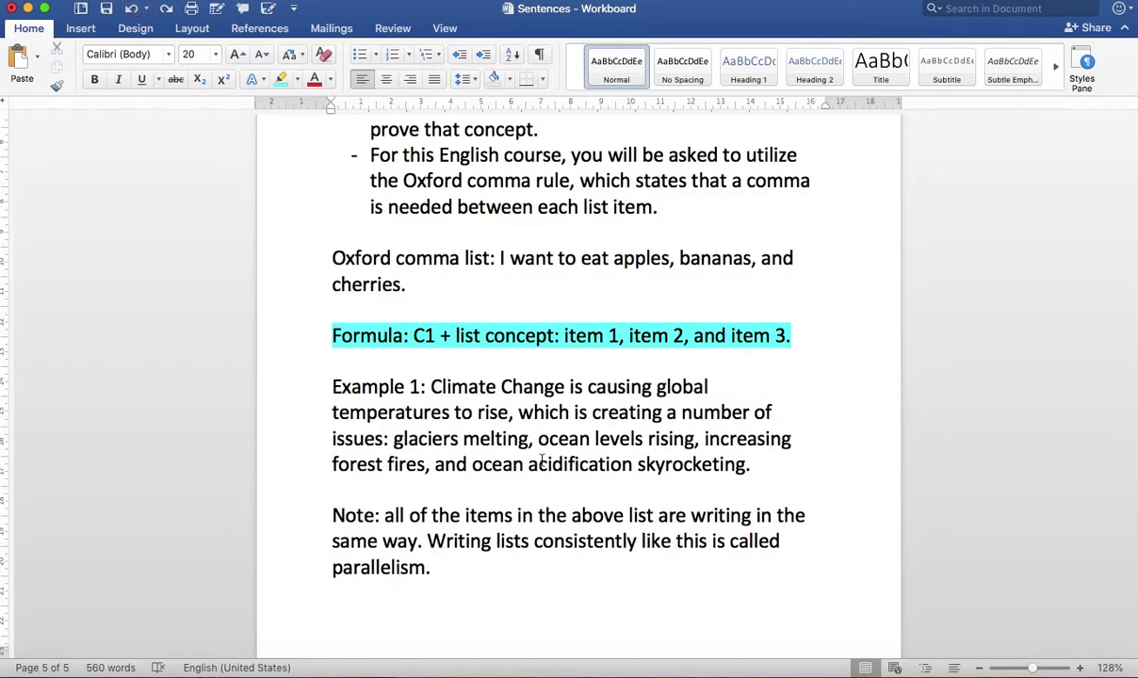
- Move "increasing" back behind "forest fires" in Example 1, directly before the comma
{"action": "left_click_drag", "start_coordinate": [794, 440], "coordinate": [701, 440]}
{"action": "key", "text": "super+c"}
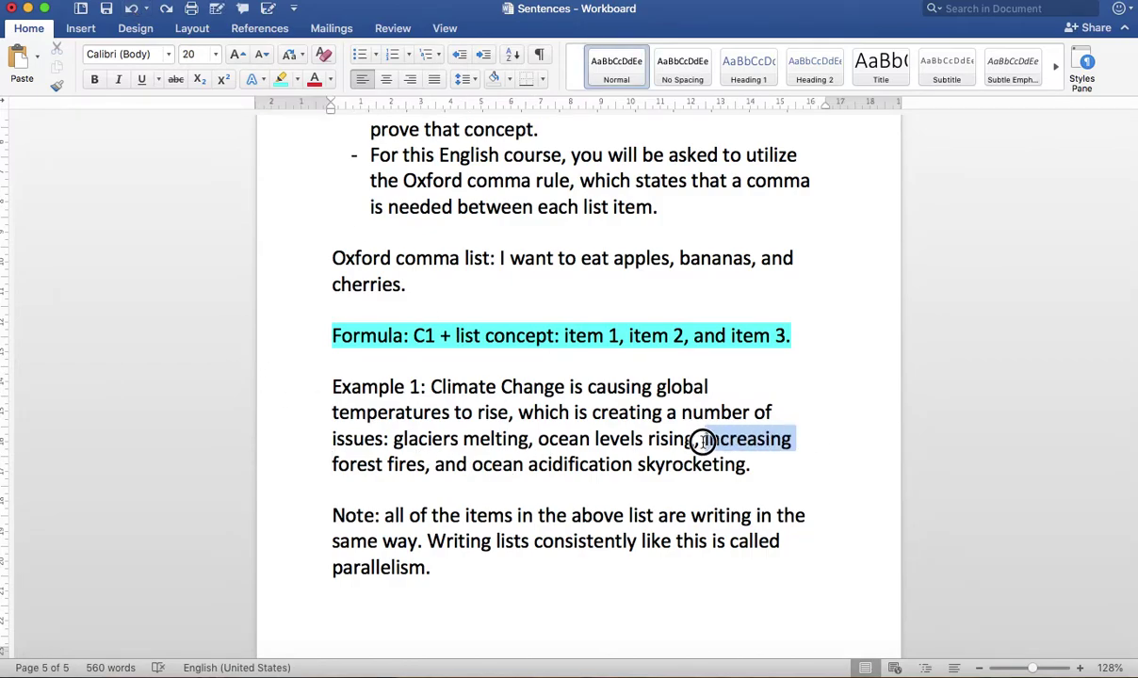
{"action": "key", "text": "BackSpace"}
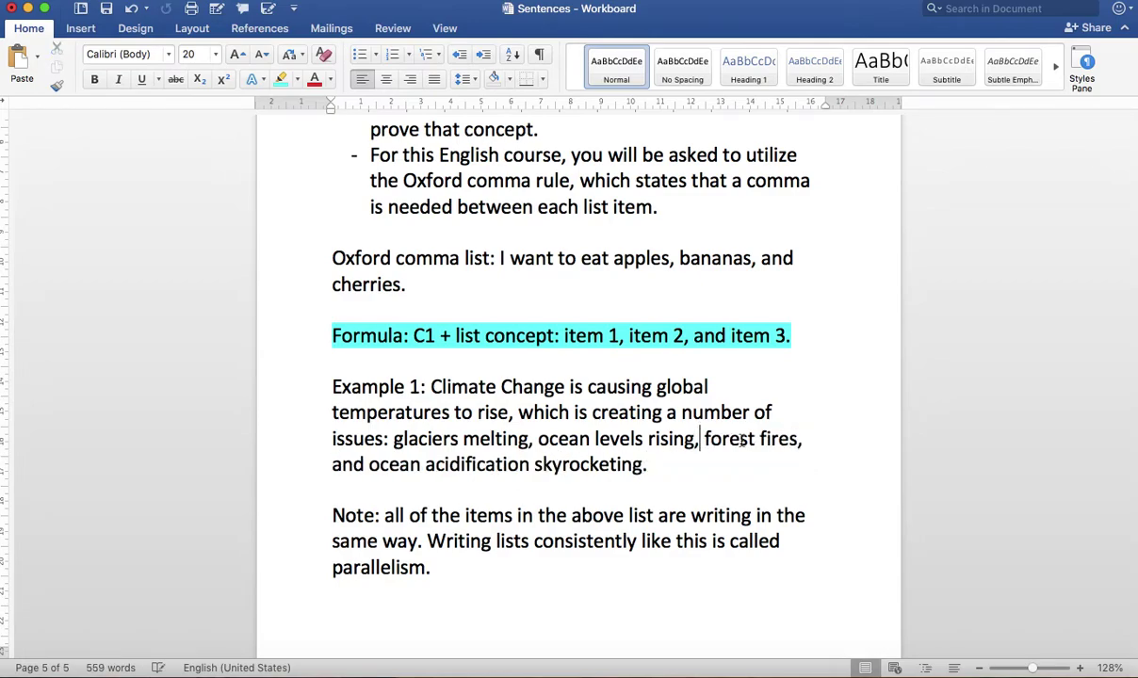
{"action": "left_click", "coordinate": [798, 439]}
{"action": "key", "text": "super+v"}
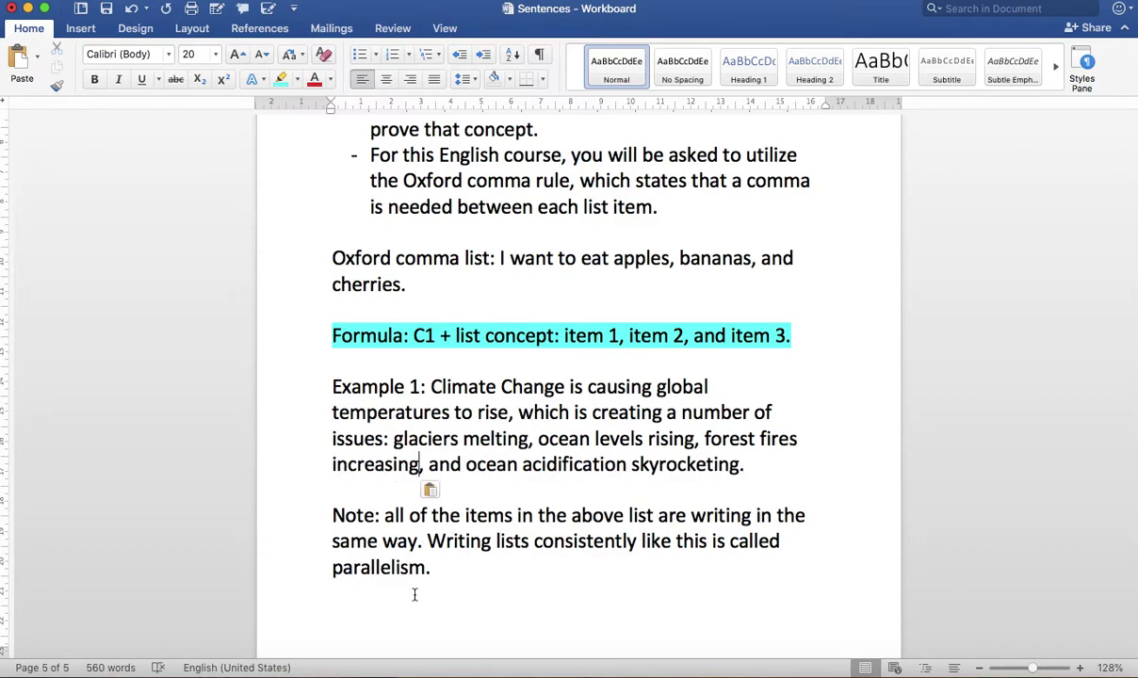
- Below the parallelism note, start a paragraph with "Example 2:", a character's first name and "smashed through the enemy lines with his crack"
{"action": "left_click", "coordinate": [437, 568]}
{"action": "key", "text": "Return"}
{"action": "key", "text": "Return"}
{"action": "type", "text": "Example"}
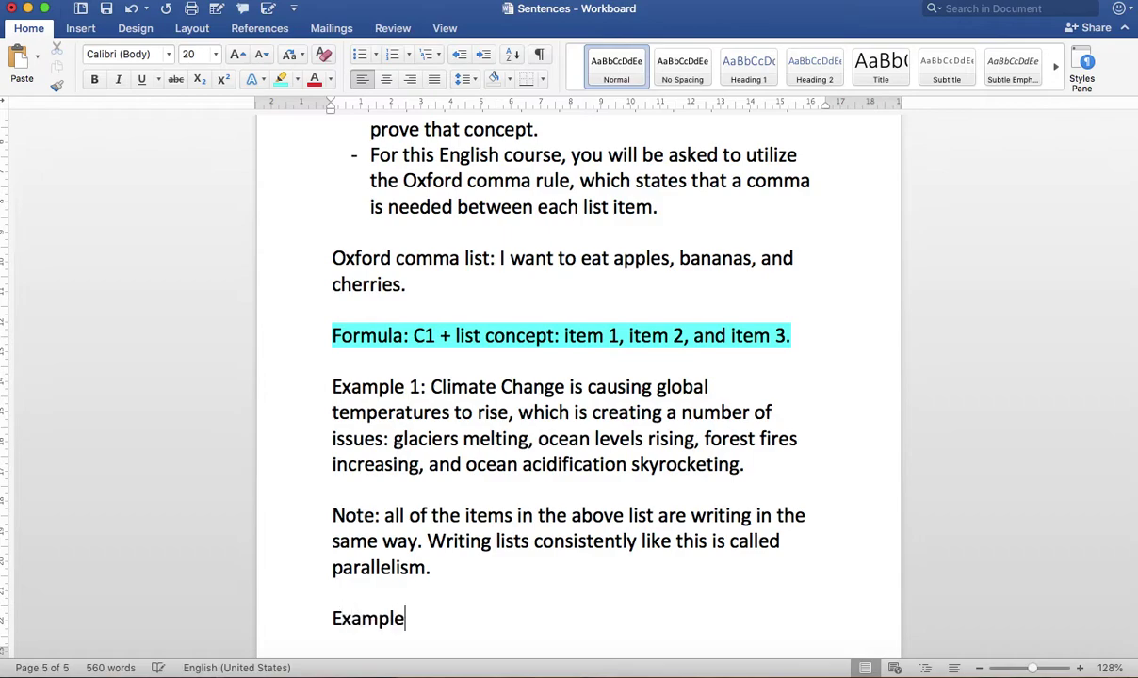
{"action": "type", "text": " 2: Dagmar "}
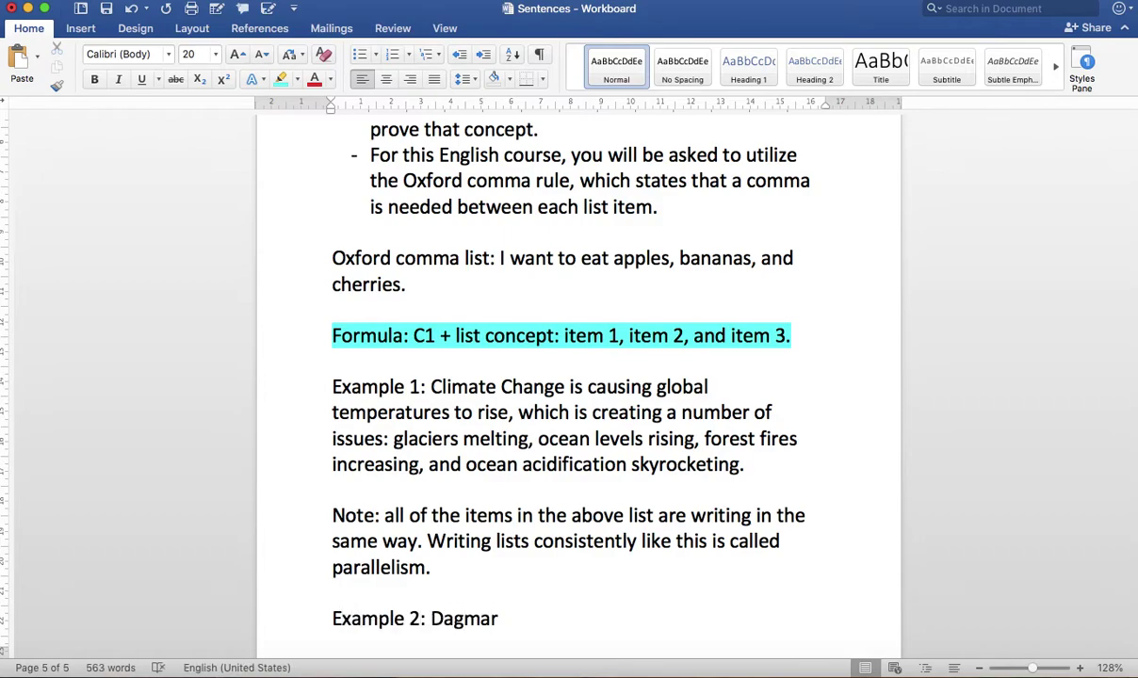
{"action": "type", "text": "smashed through t"}
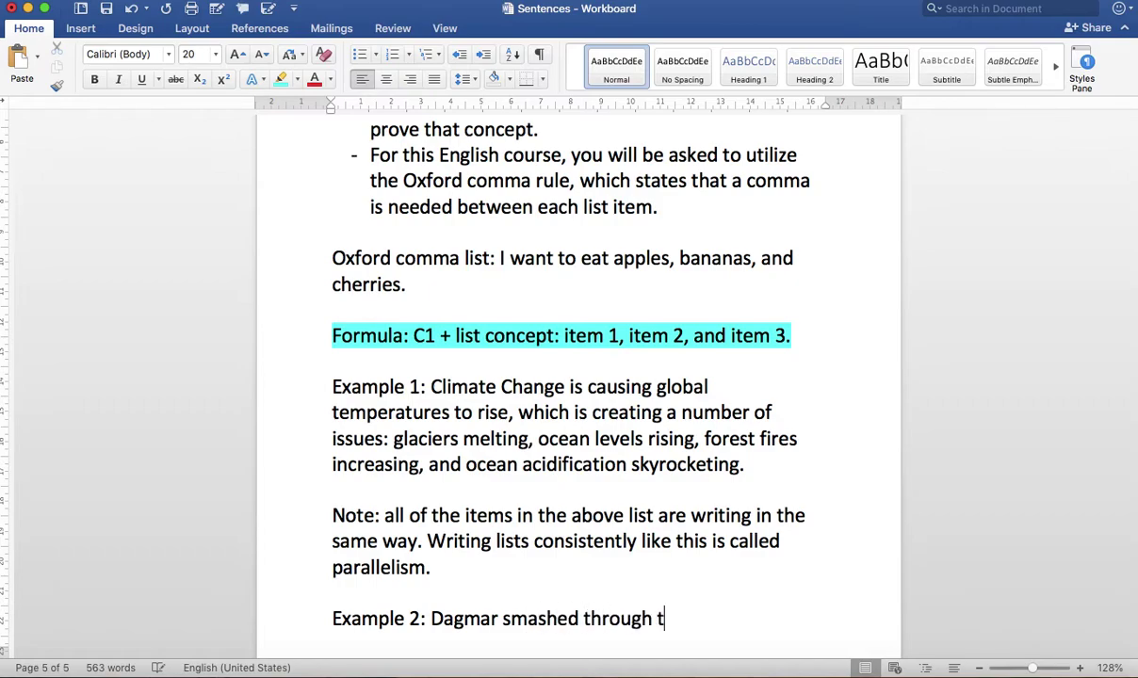
{"action": "type", "text": "he enemi"}
{"action": "key", "text": "BackSpace"}
{"action": "type", "text": "y "}
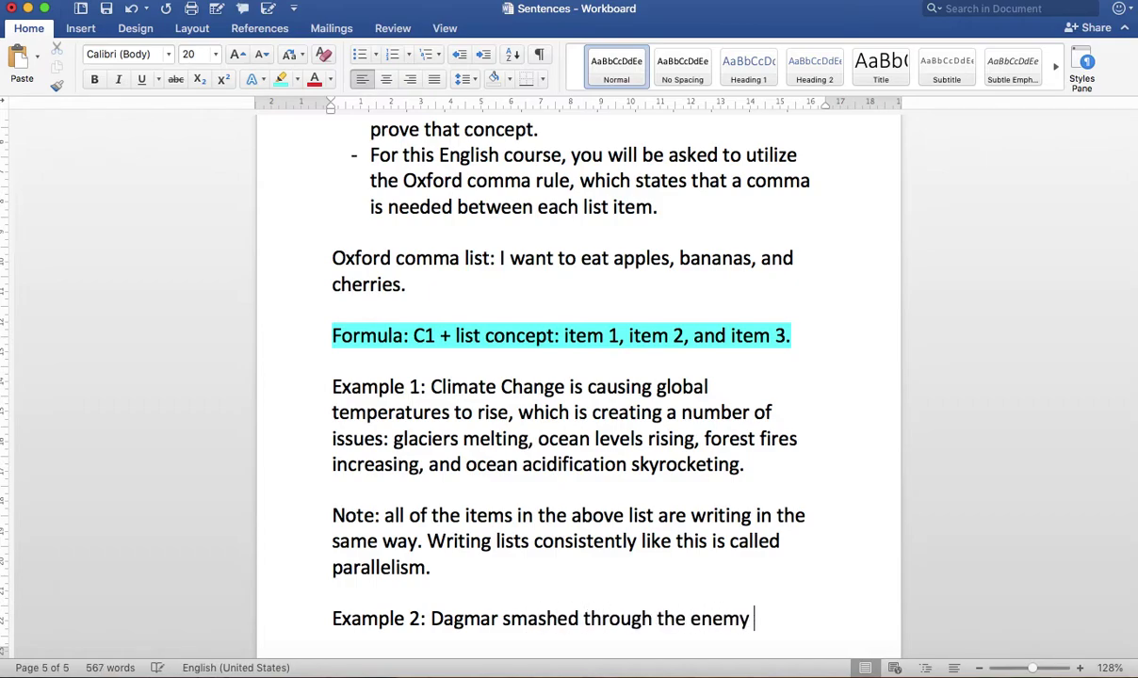
{"action": "type", "text": "lines"}
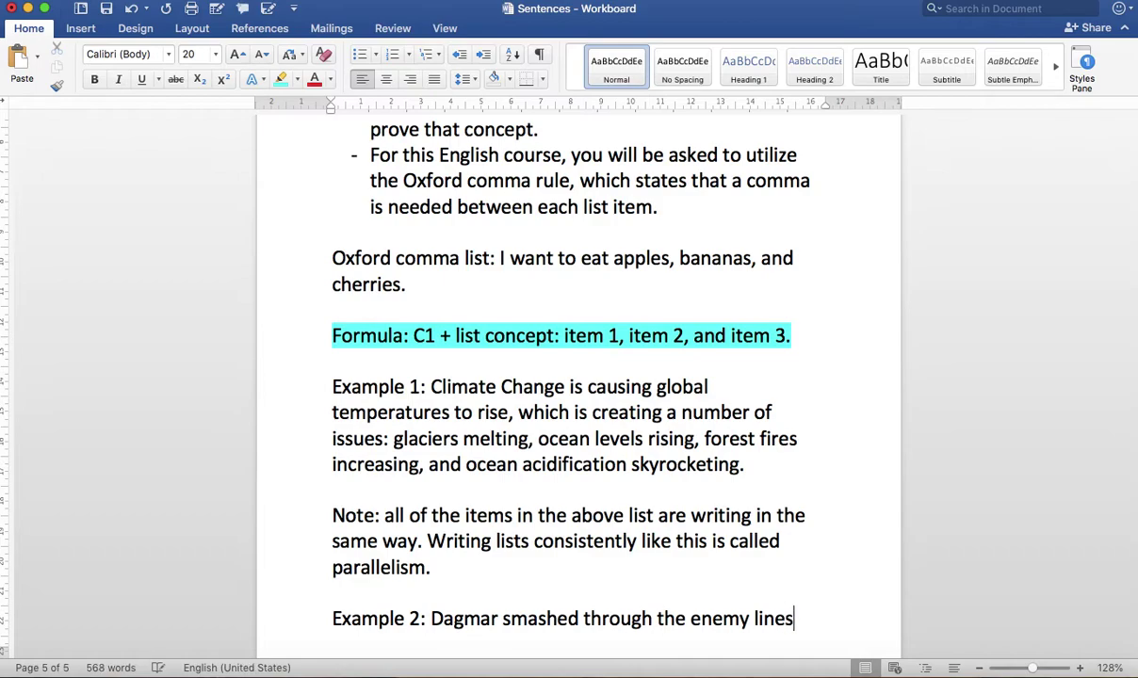
{"action": "type", "text": " with"}
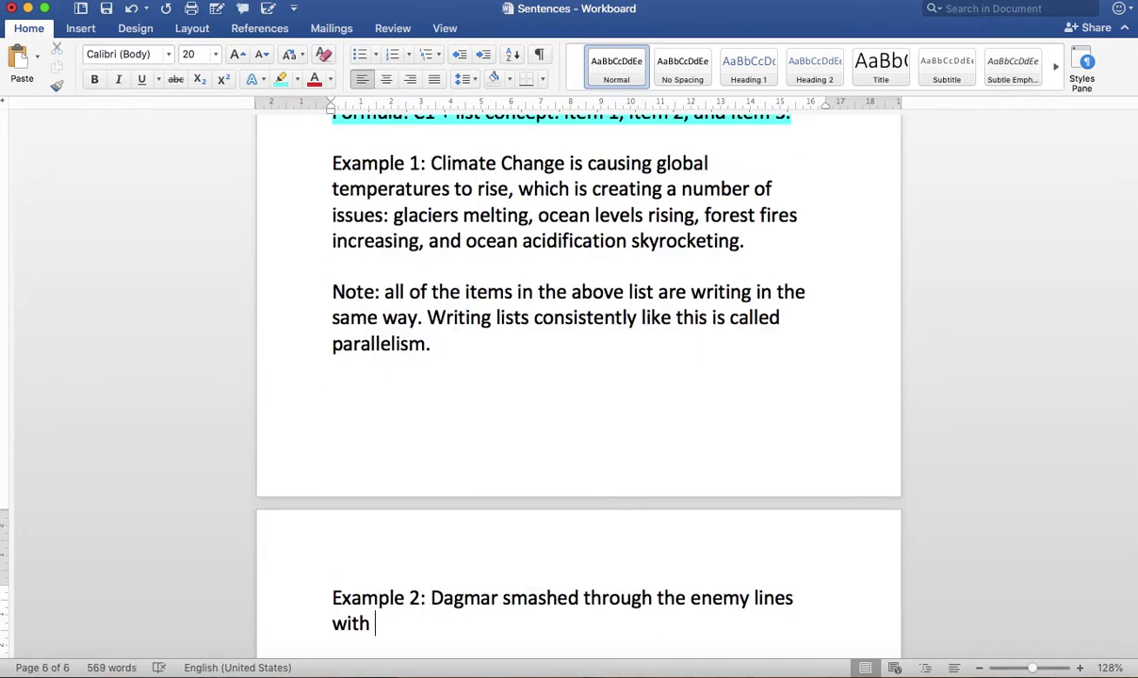
{"action": "type", "text": " his crack "}
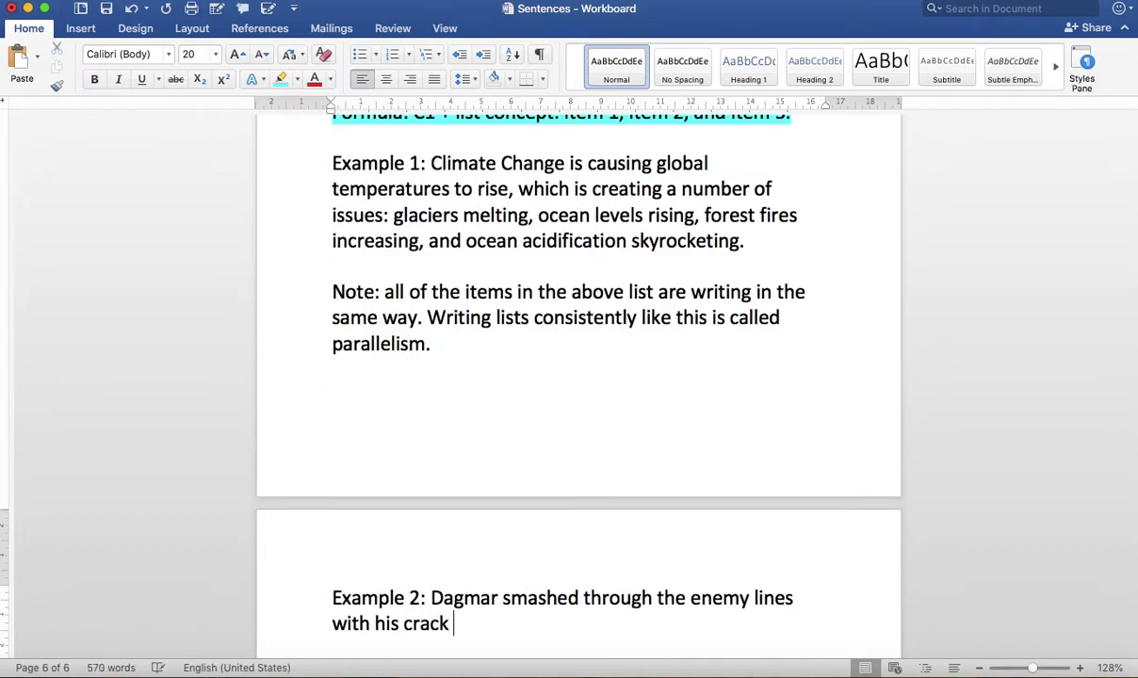
- Replace "crack" at the end of the Example 2 sentence with "brilliant tactics:"
{"action": "type", "text": "forces"}
{"action": "key", "text": "BackSpace"}
{"action": "key", "text": "BackSpace"}
{"action": "key", "text": "BackSpace"}
{"action": "key", "text": "BackSpace"}
{"action": "key", "text": "BackSpace"}
{"action": "key", "text": "BackSpace"}
{"action": "key", "text": "BackSpace"}
{"action": "key", "text": "BackSpace"}
{"action": "key", "text": "BackSpace"}
{"action": "key", "text": "BackSpace"}
{"action": "key", "text": "BackSpace"}
{"action": "key", "text": "BackSpace"}
{"action": "type", "text": "brilliant tactics:"}
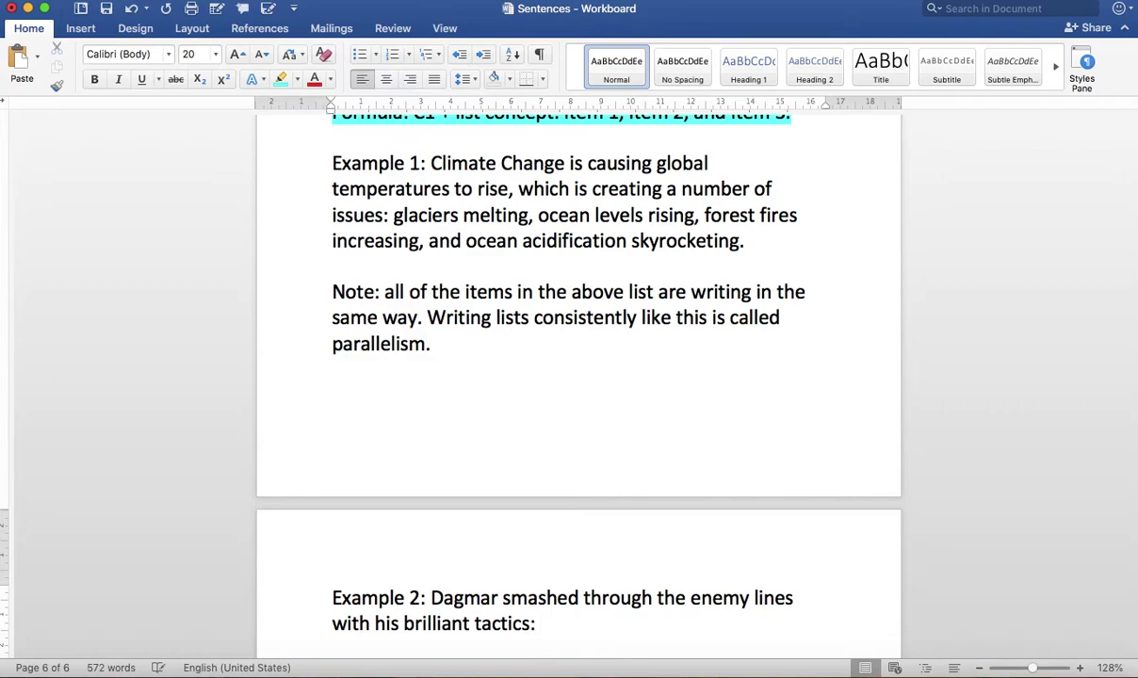
- Complete Example 2 after the colon with the list "quick flanking, fearless charges, and superior training."
{"action": "type", "text": " quick flankin"}
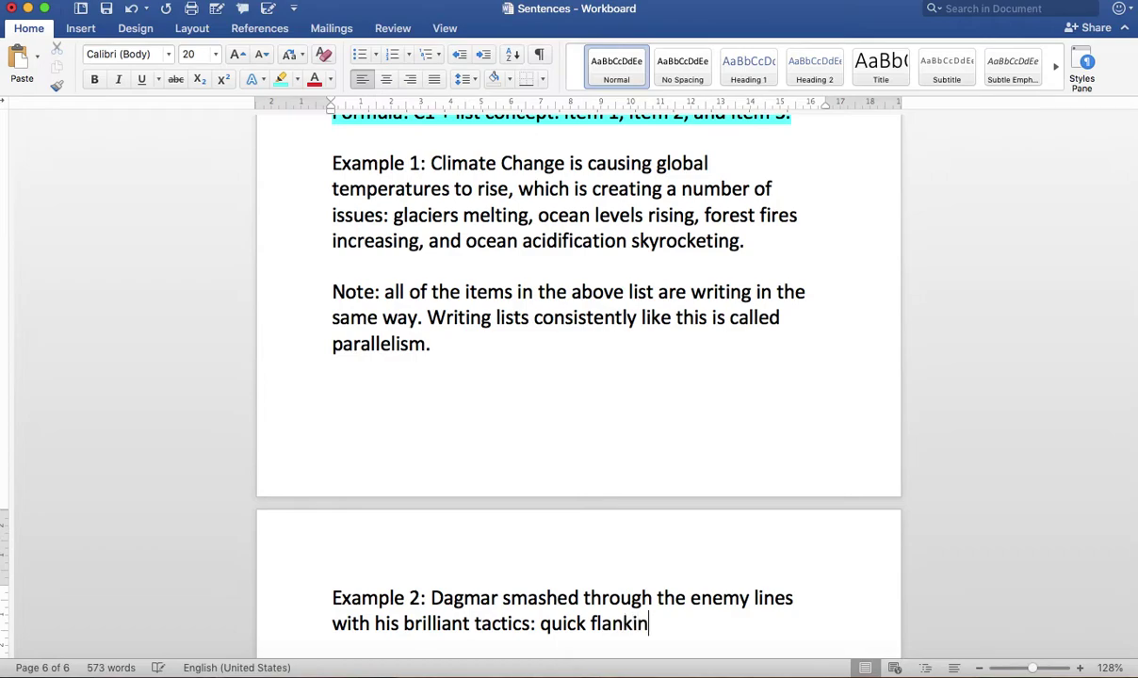
{"action": "type", "text": "g, f"}
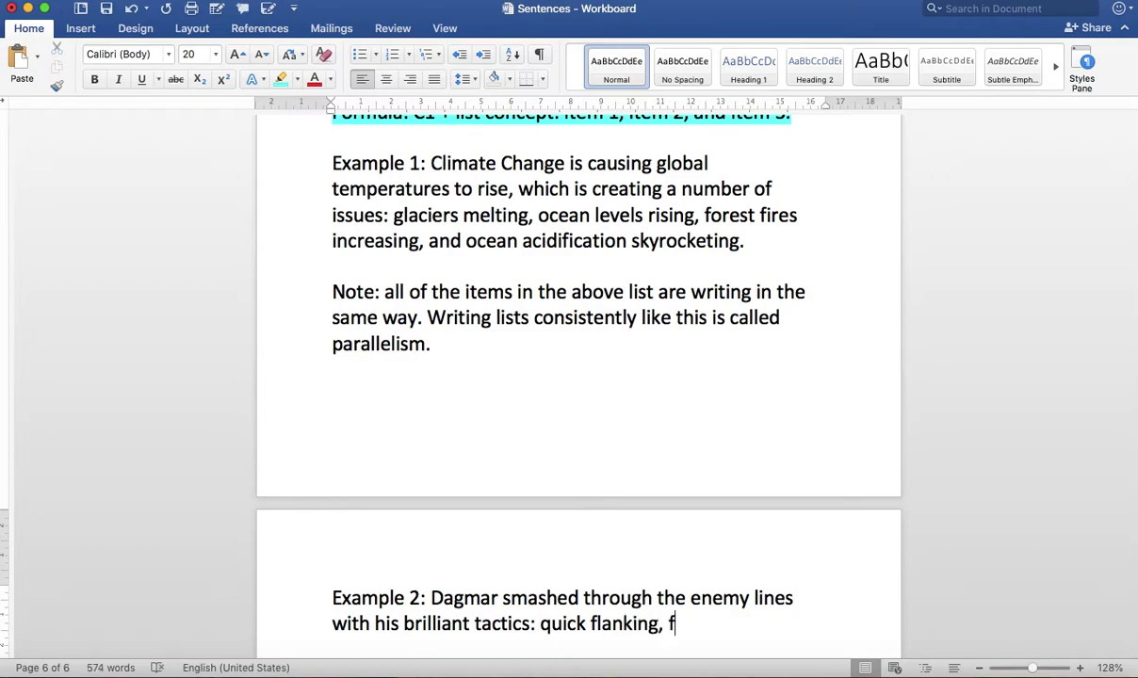
{"action": "type", "text": "earless chra"}
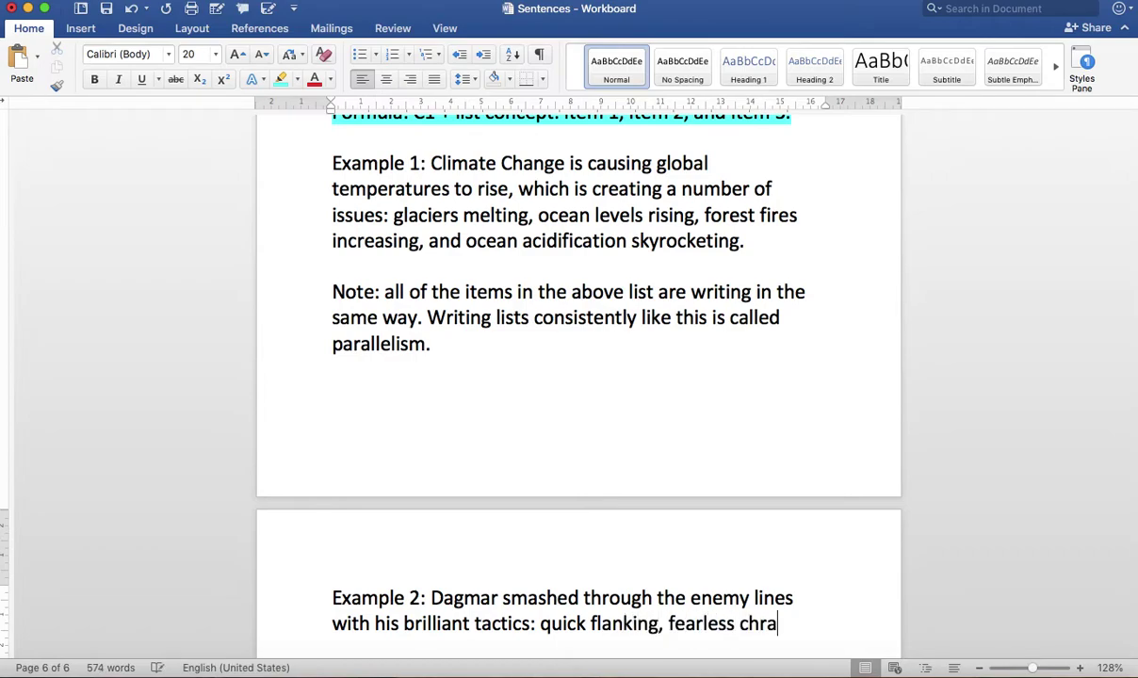
{"action": "key", "text": "BackSpace"}
{"action": "key", "text": "BackSpace"}
{"action": "type", "text": "arges, and"}
{"action": "scroll", "coordinate": [578, 377], "scroll_direction": "down", "scroll_amount": 2}
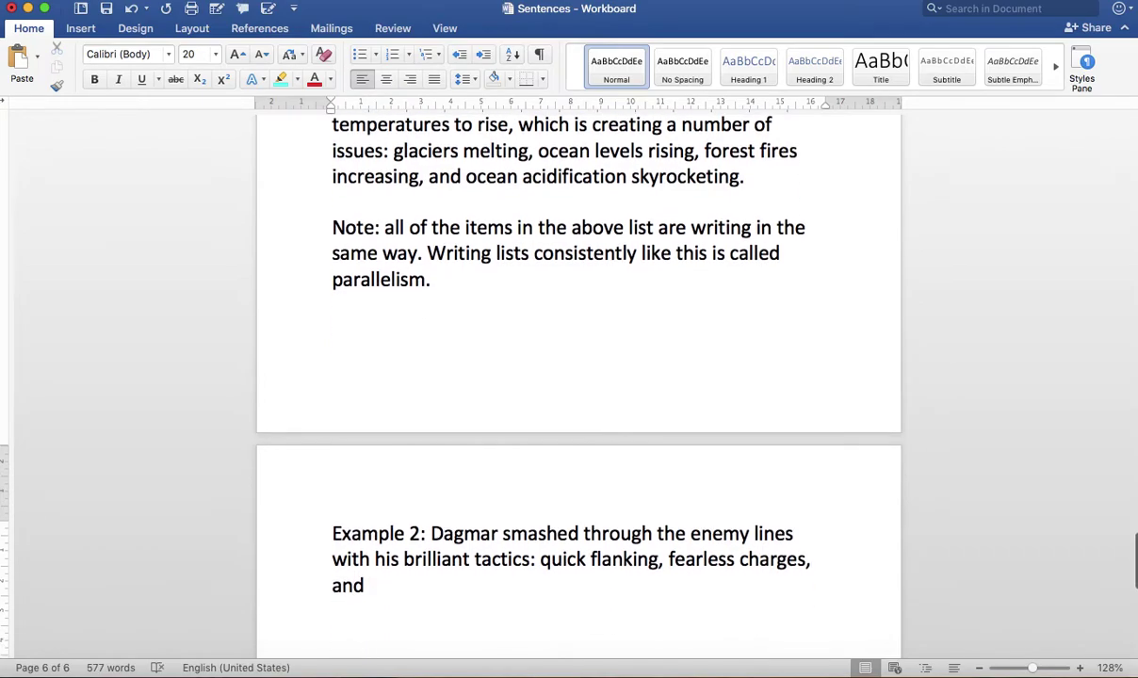
{"action": "type", "text": "superior"}
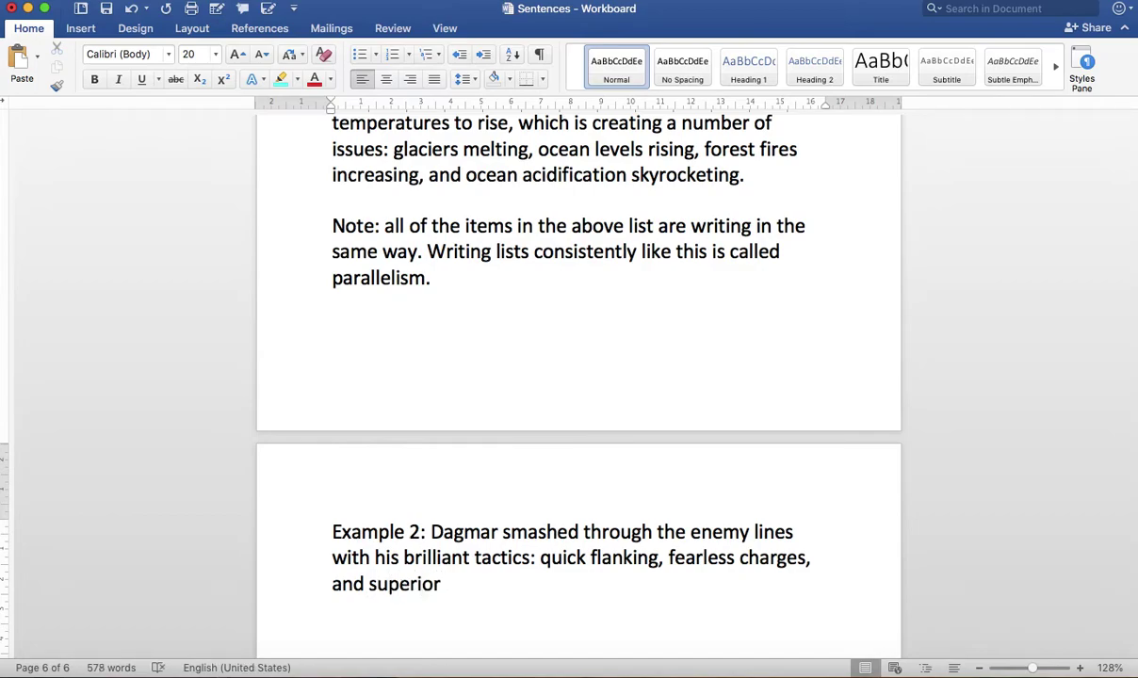
{"action": "type", "text": " training."}
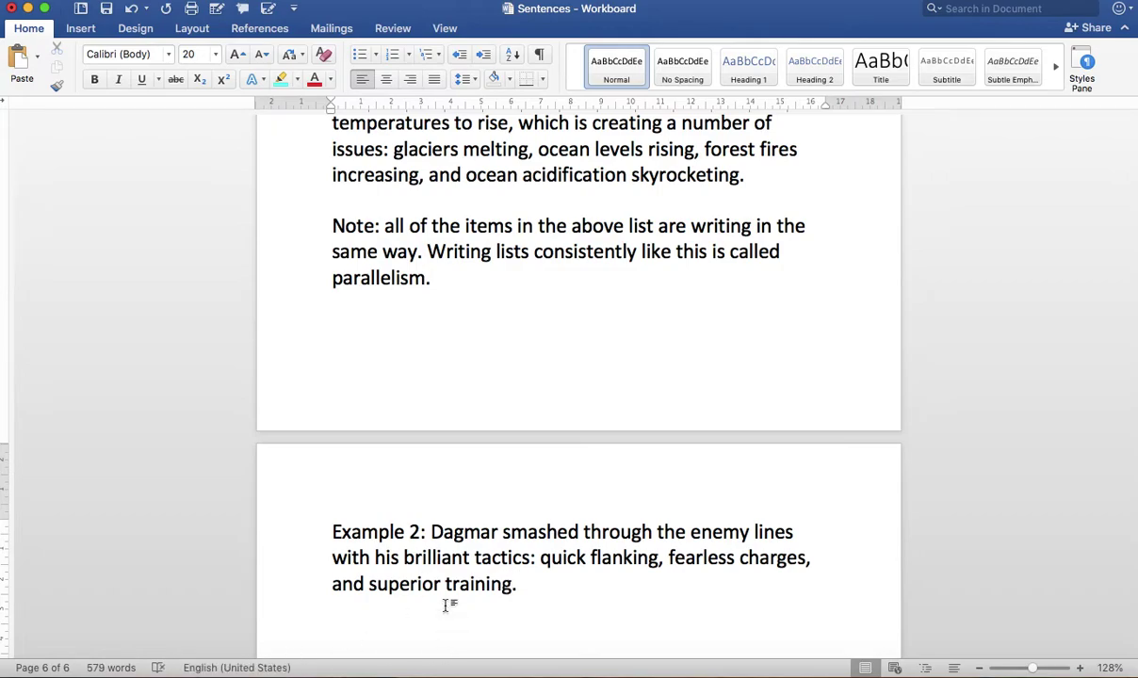
- Examine Example 2's subject, colon and list items, and compare their wording with the list items in Example 1
{"action": "double_click", "coordinate": [450, 532]}
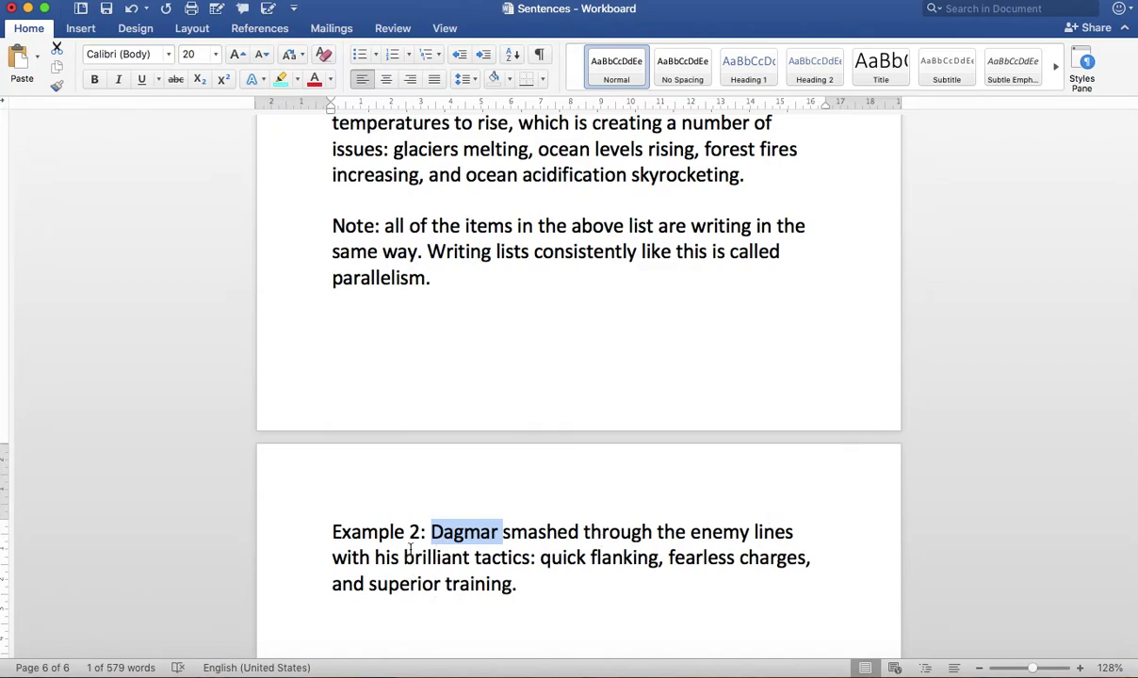
{"action": "double_click", "coordinate": [534, 557]}
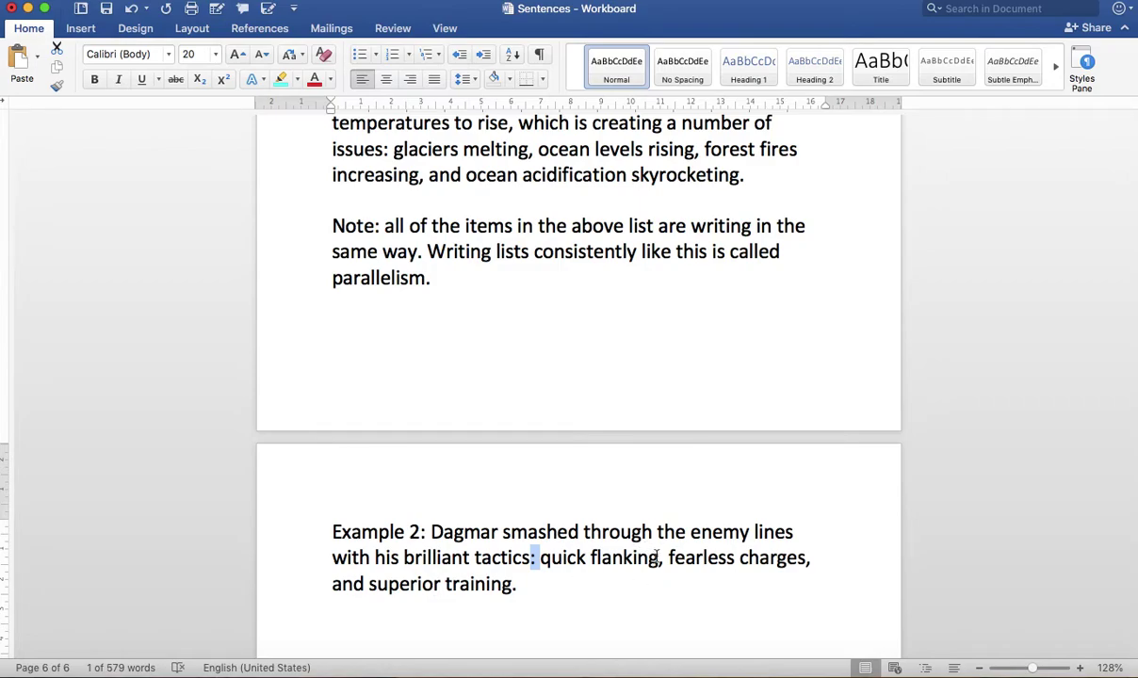
{"action": "double_click", "coordinate": [596, 564]}
{"action": "left_click_drag", "start_coordinate": [595, 565], "coordinate": [705, 554]}
{"action": "double_click", "coordinate": [705, 556]}
{"action": "double_click", "coordinate": [744, 557]}
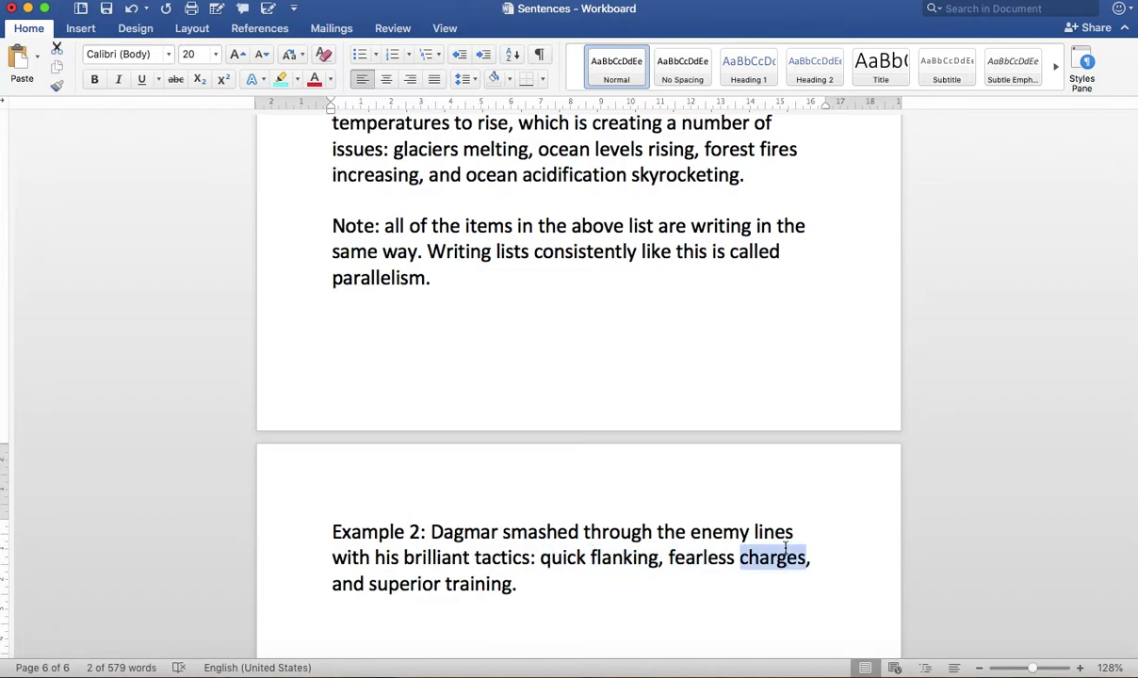
{"action": "double_click", "coordinate": [378, 582]}
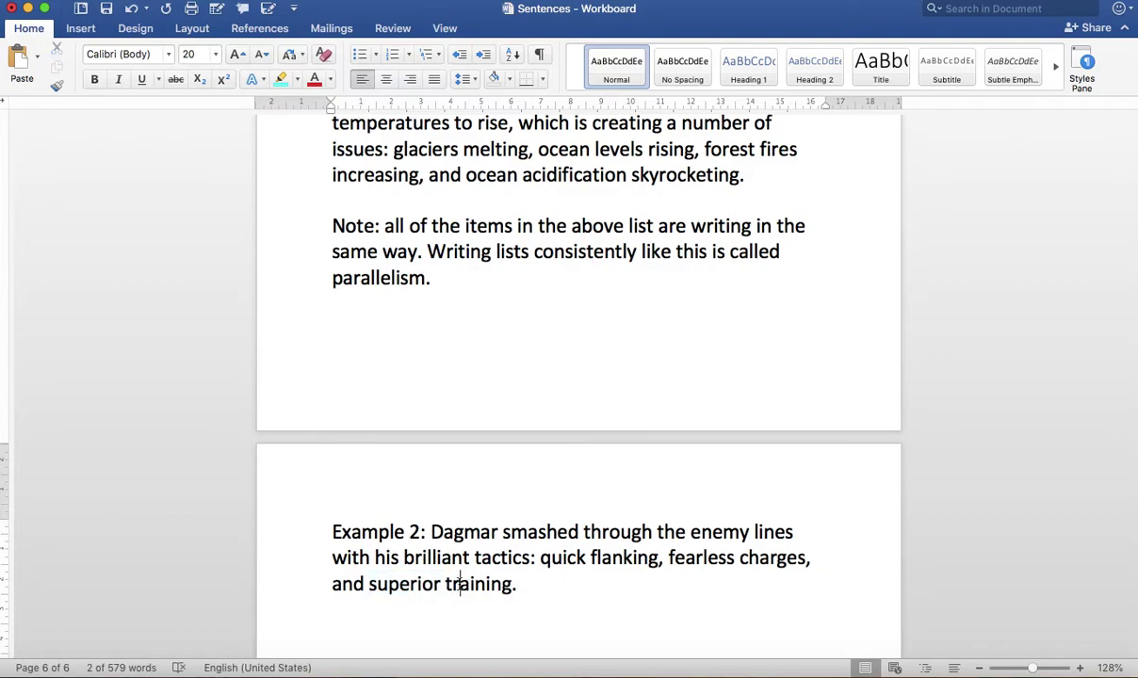
{"action": "double_click", "coordinate": [454, 582]}
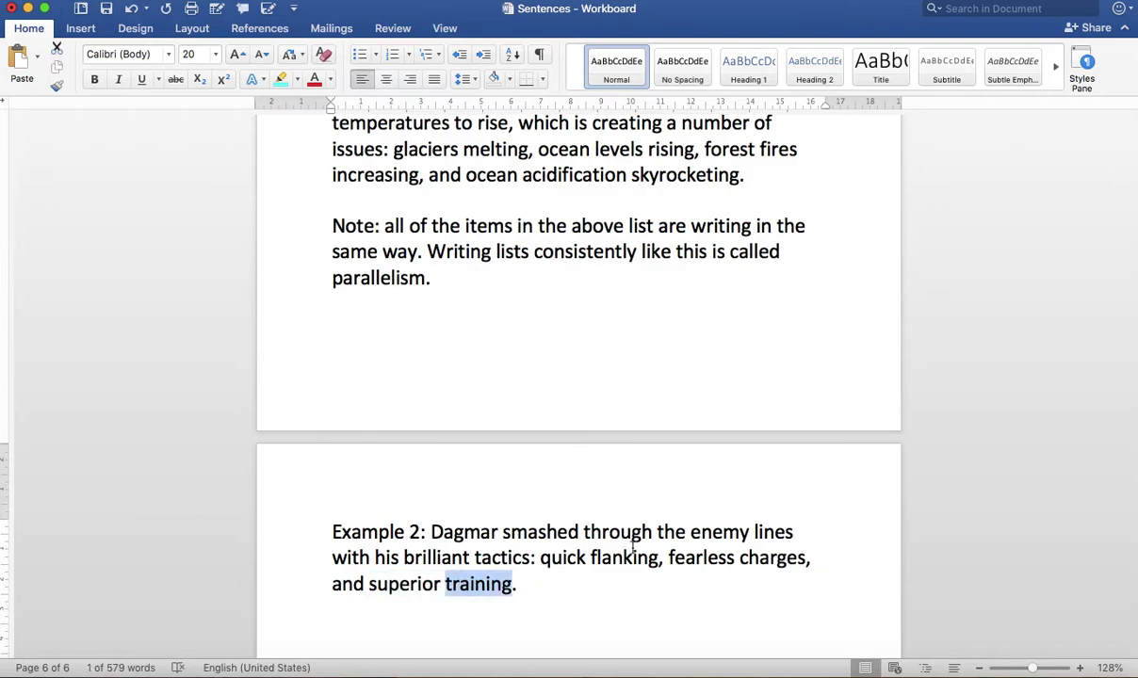
{"action": "double_click", "coordinate": [594, 555]}
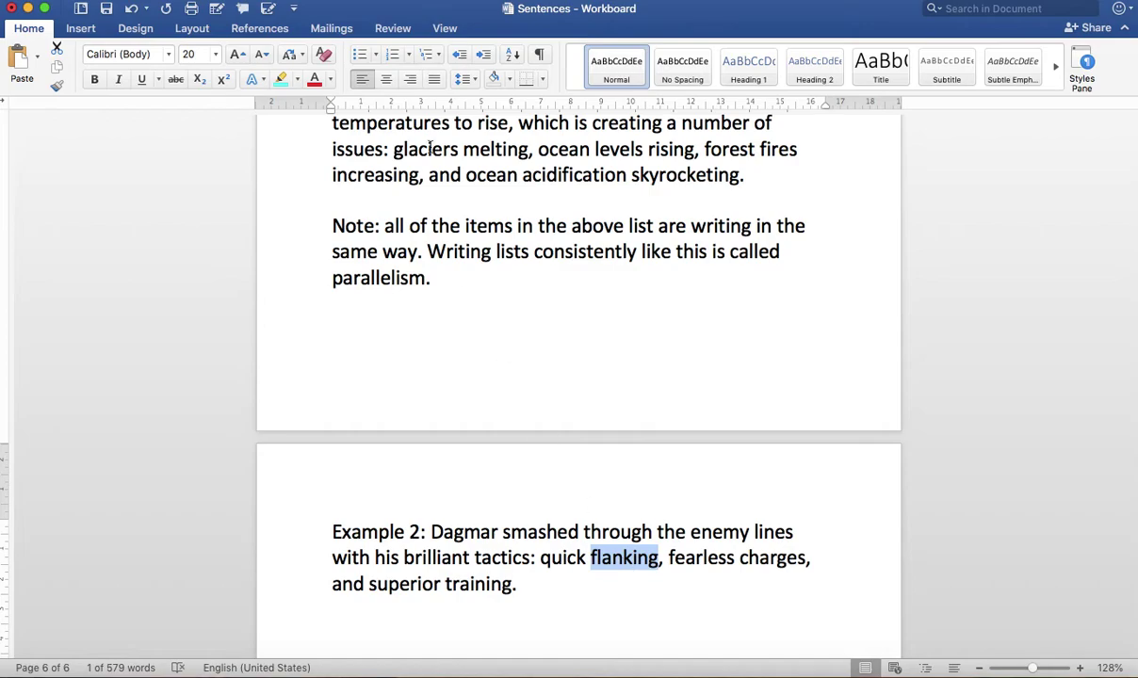
{"action": "double_click", "coordinate": [494, 148]}
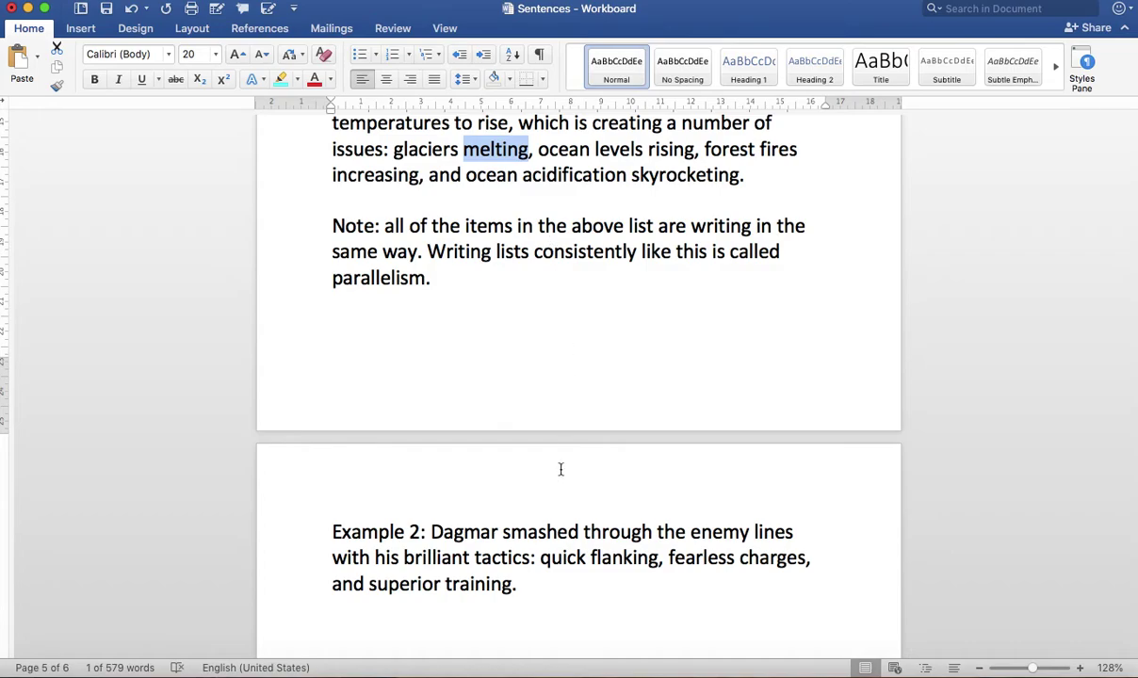
- Review the highlighted formula's colon, list items and the comma before "and" against the examples
{"action": "left_click", "coordinate": [534, 587]}
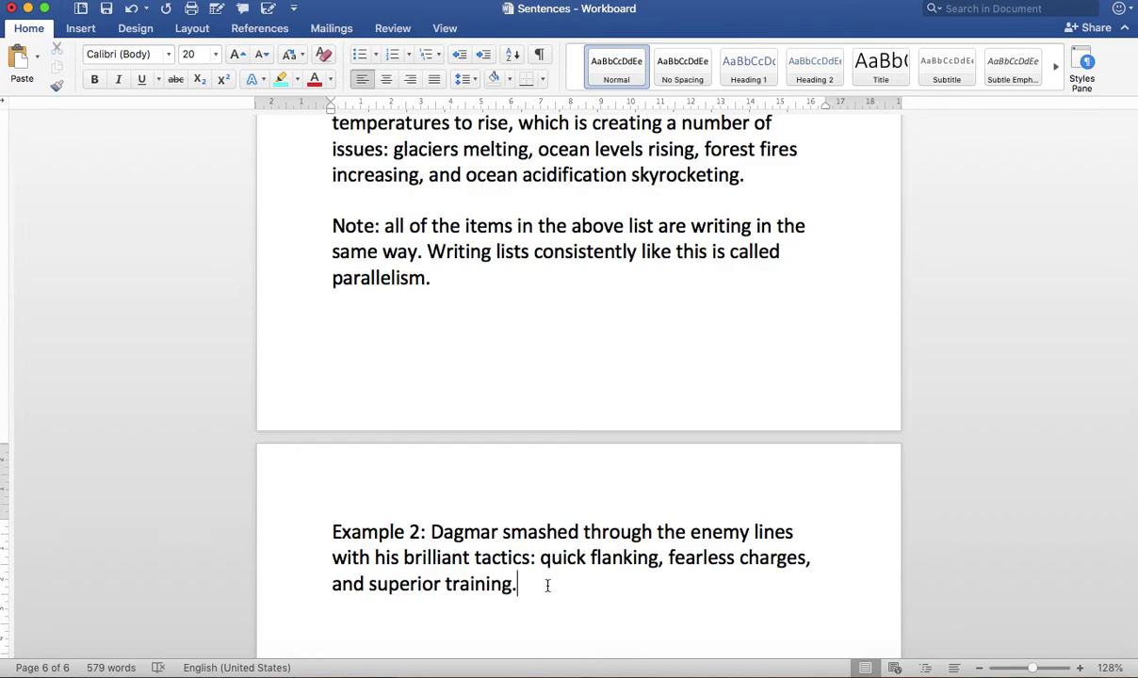
{"action": "scroll", "coordinate": [538, 591], "scroll_direction": "up", "scroll_amount": 10}
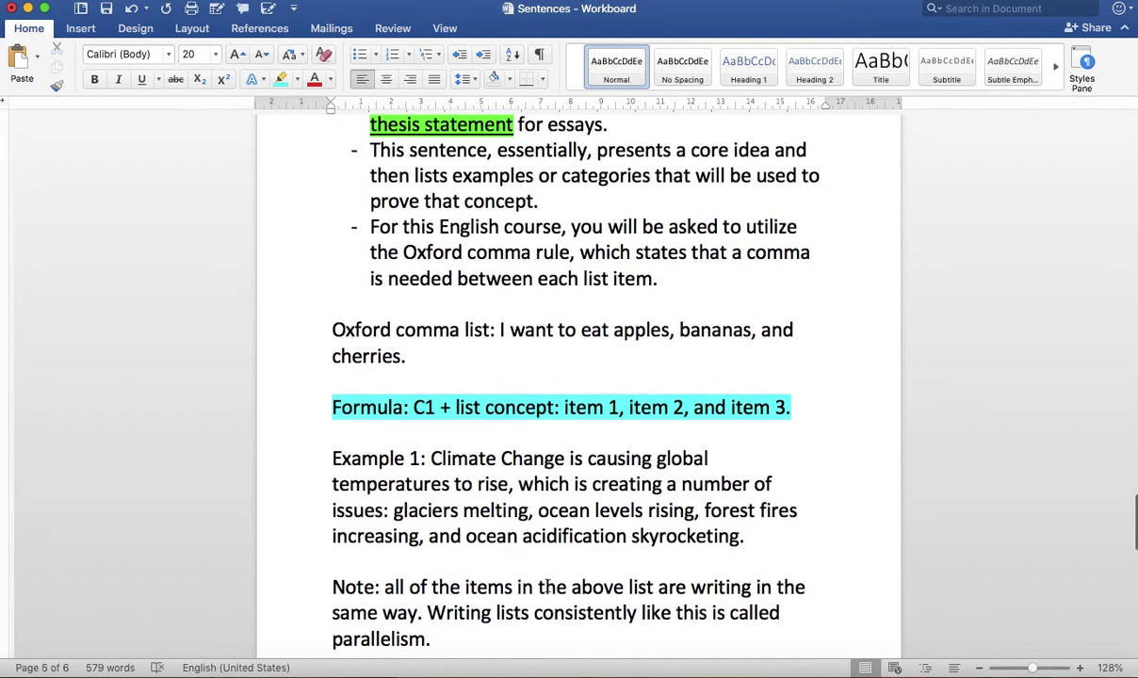
{"action": "scroll", "coordinate": [544, 585], "scroll_direction": "down", "scroll_amount": 2}
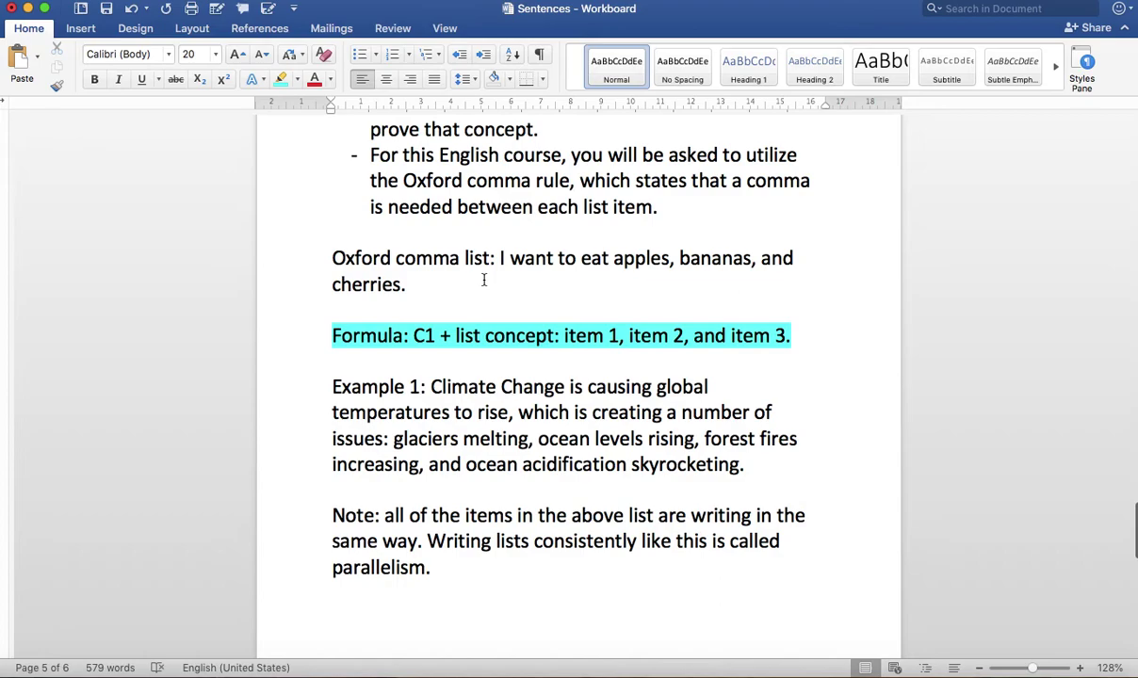
{"action": "double_click", "coordinate": [669, 337]}
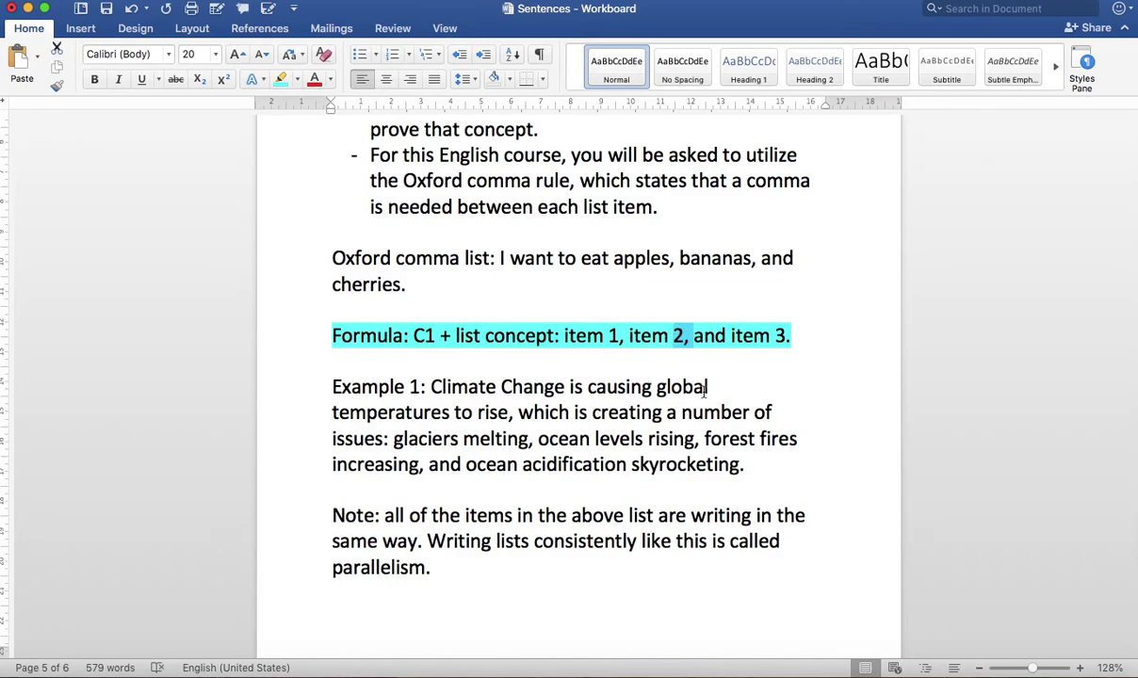
{"action": "scroll", "coordinate": [612, 523], "scroll_direction": "down", "scroll_amount": 1}
{"action": "scroll", "coordinate": [612, 523], "scroll_direction": "down", "scroll_amount": 1}
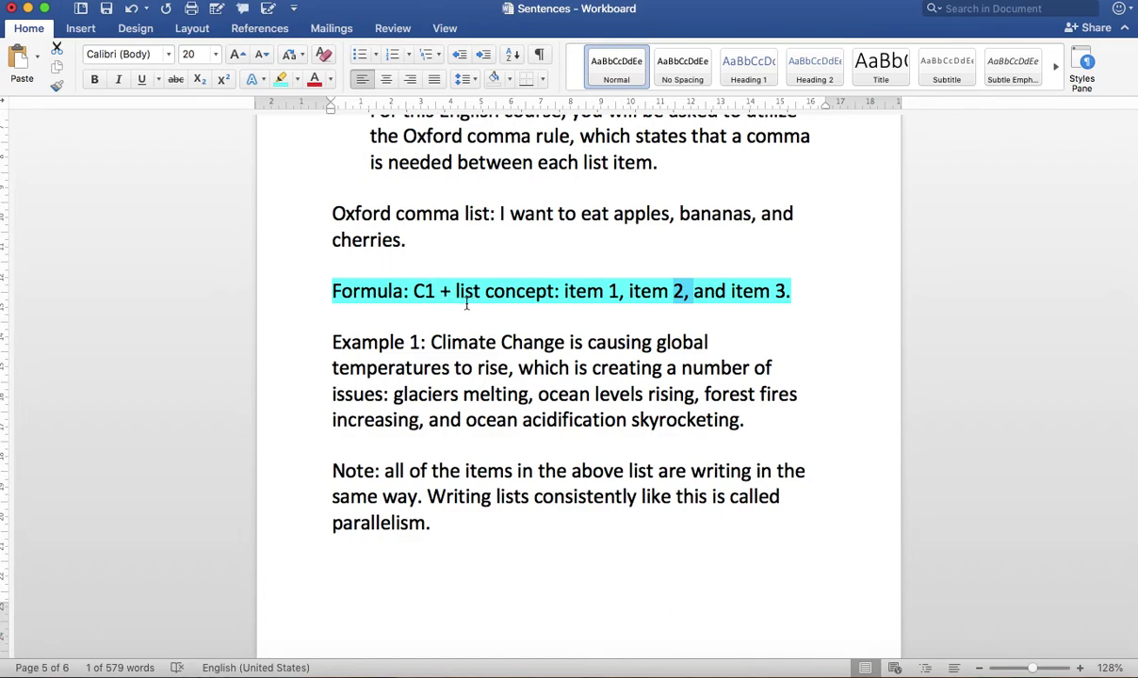
{"action": "double_click", "coordinate": [568, 291]}
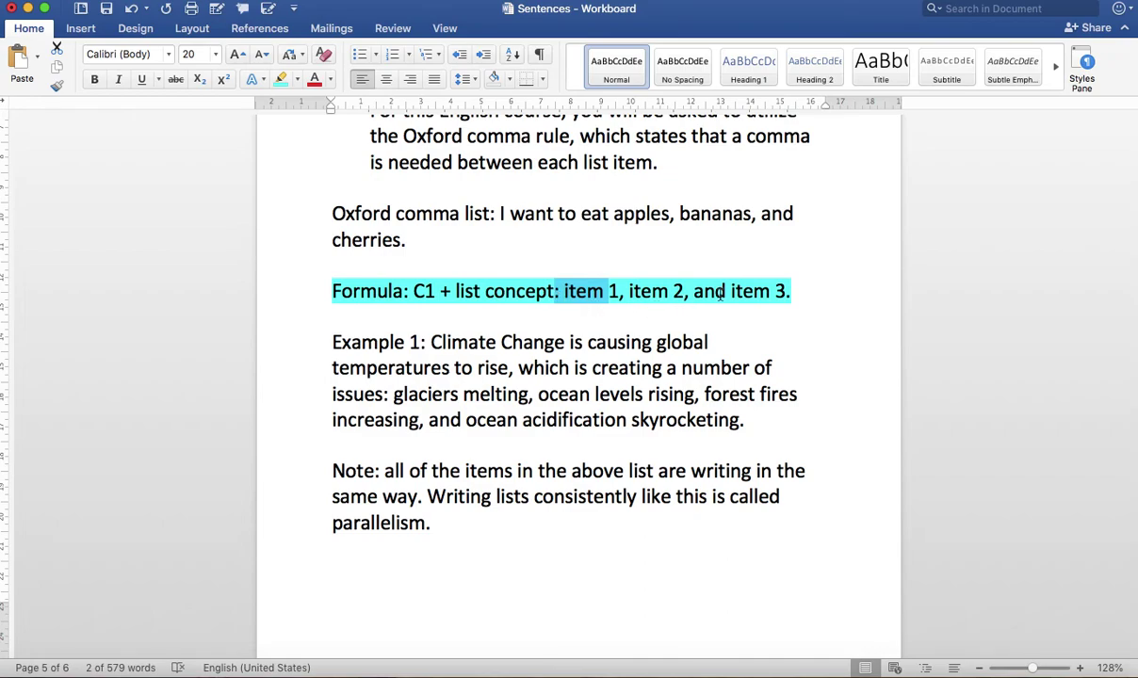
- Add a separate paragraph below Example 2 reading "Note: the colon [:] marks the beginning of an academic list."
{"action": "scroll", "coordinate": [609, 403], "scroll_direction": "down", "scroll_amount": 10}
{"action": "left_click", "coordinate": [552, 267]}
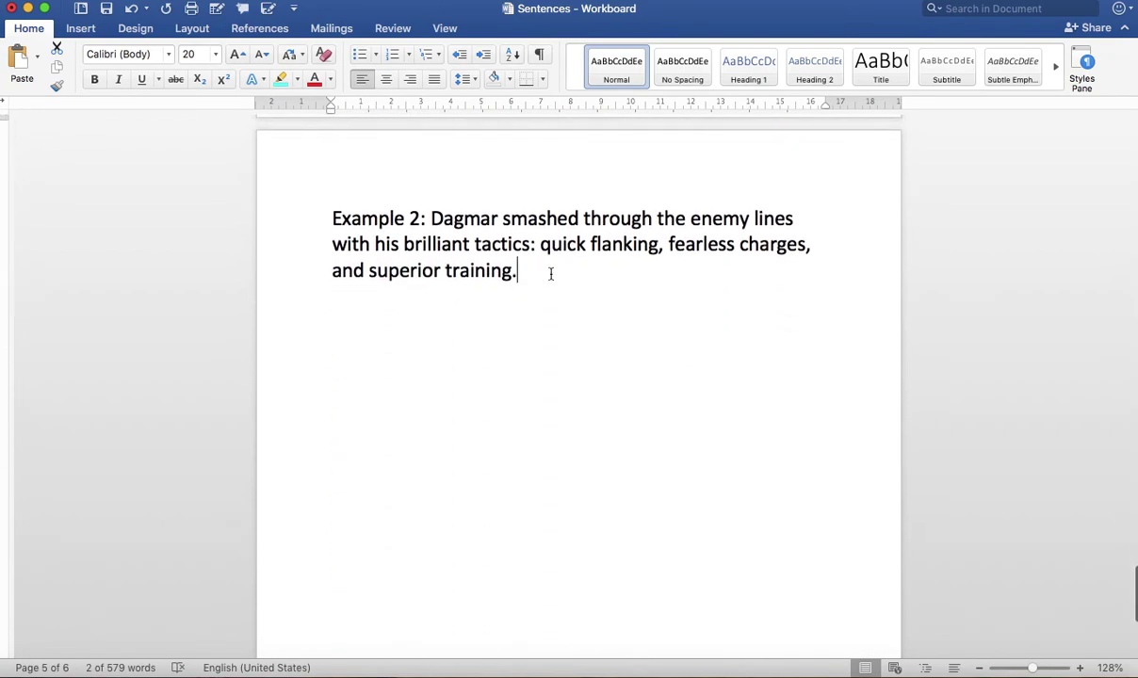
{"action": "key", "text": "Return"}
{"action": "key", "text": "Return"}
{"action": "type", "text": "Note: "}
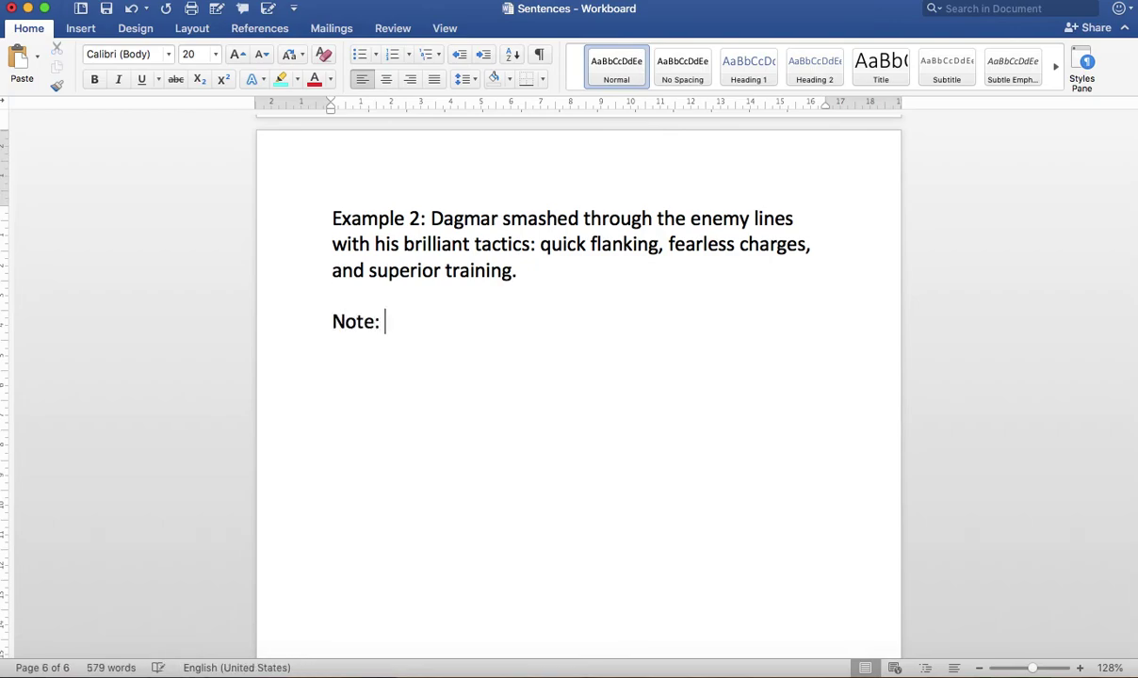
{"action": "type", "text": "the colon ["}
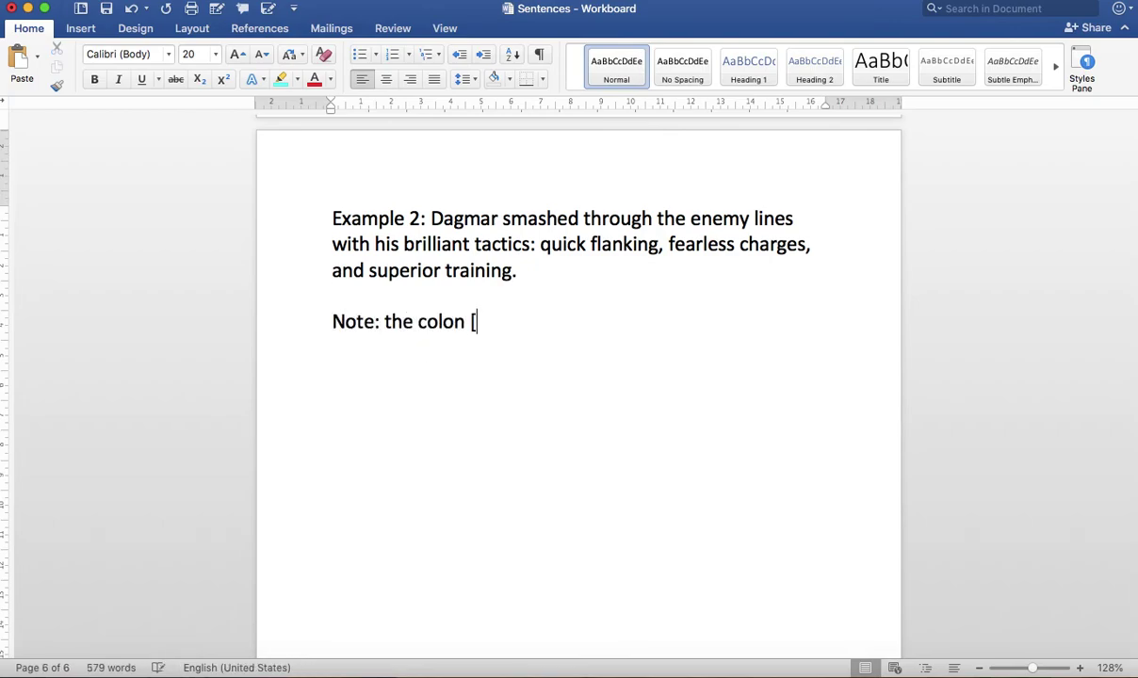
{"action": "type", "text": ":] marked"}
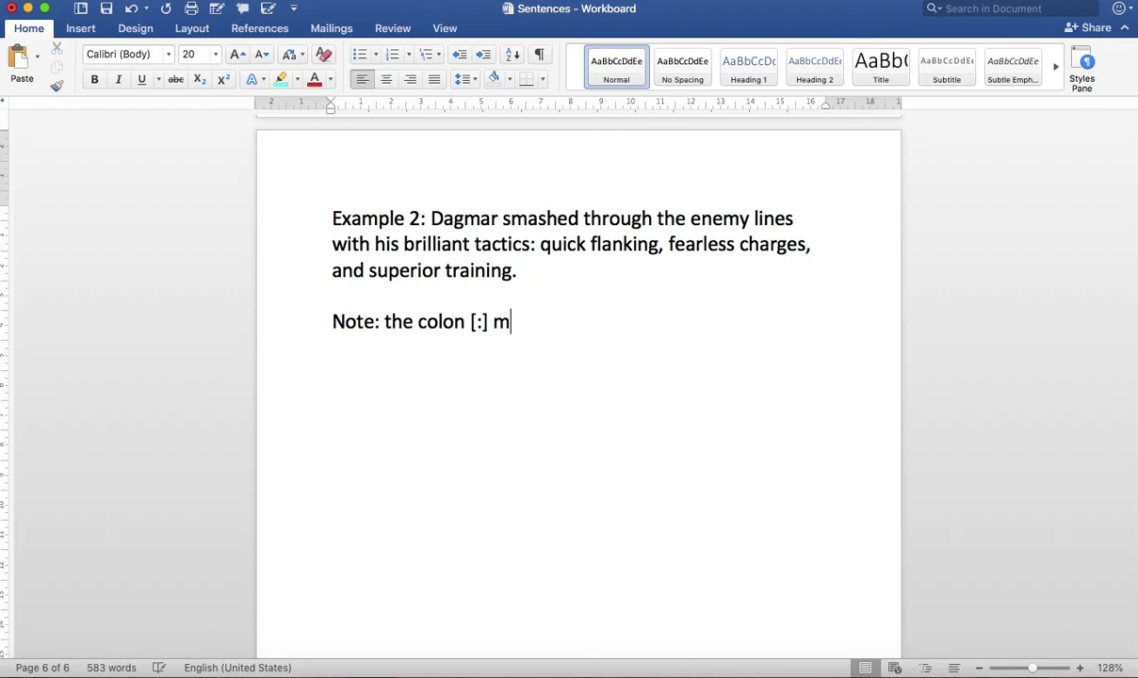
{"action": "key", "text": "BackSpace"}
{"action": "key", "text": "BackSpace"}
{"action": "type", "text": "s the be"}
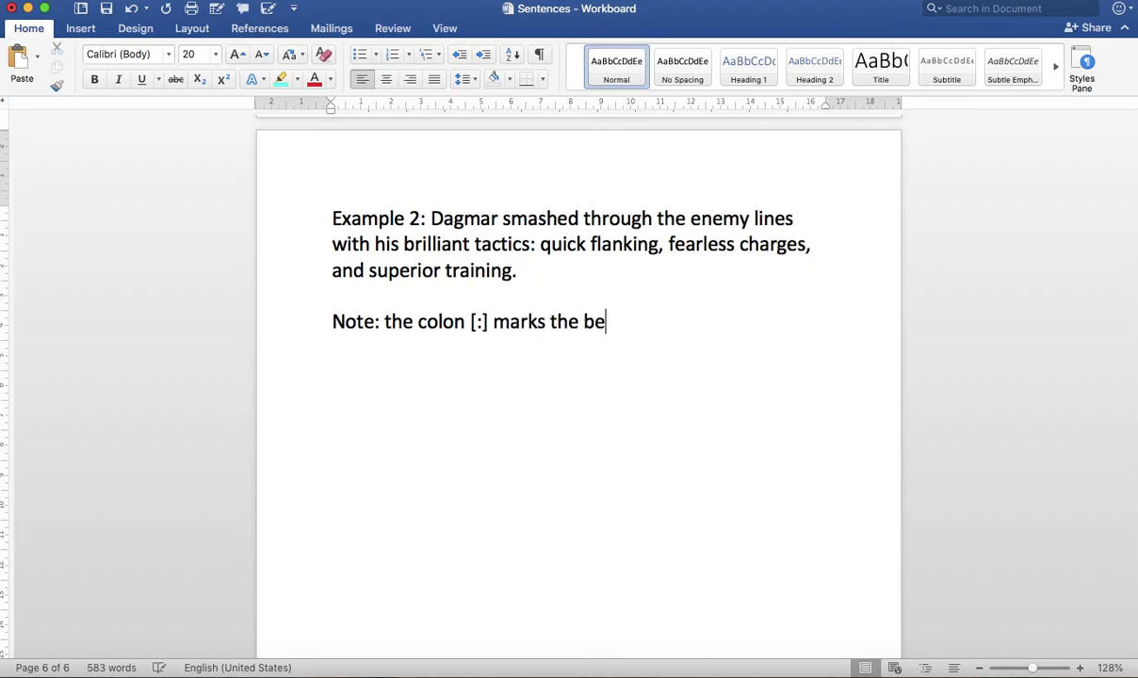
{"action": "type", "text": "ginning of an academic list."}
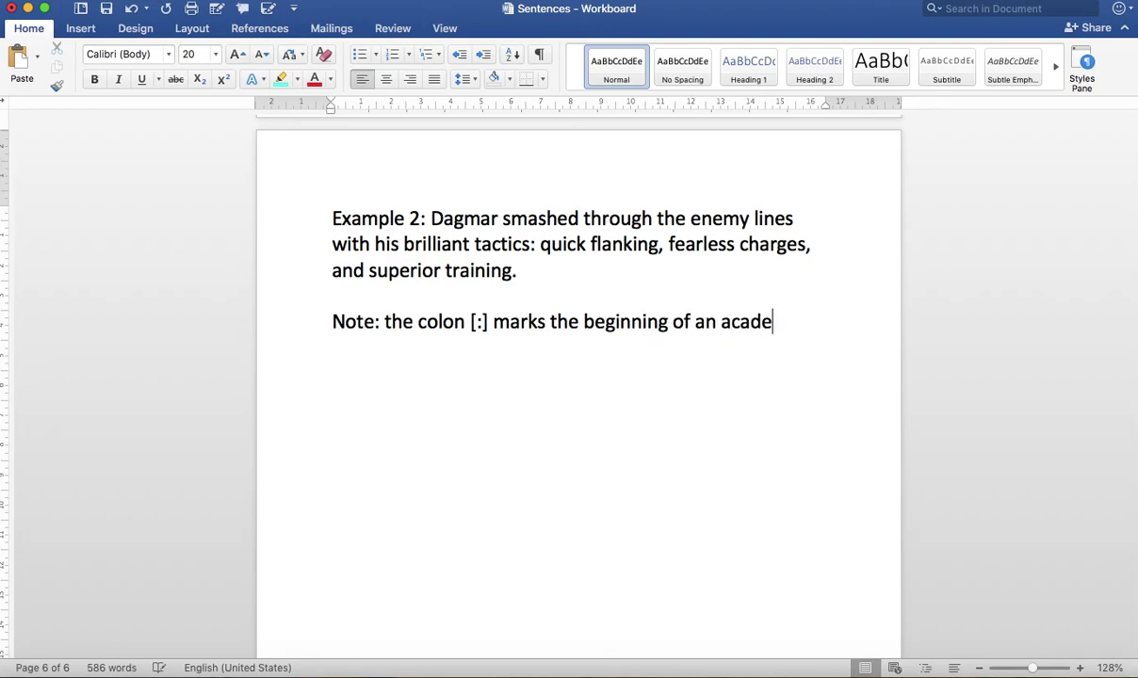